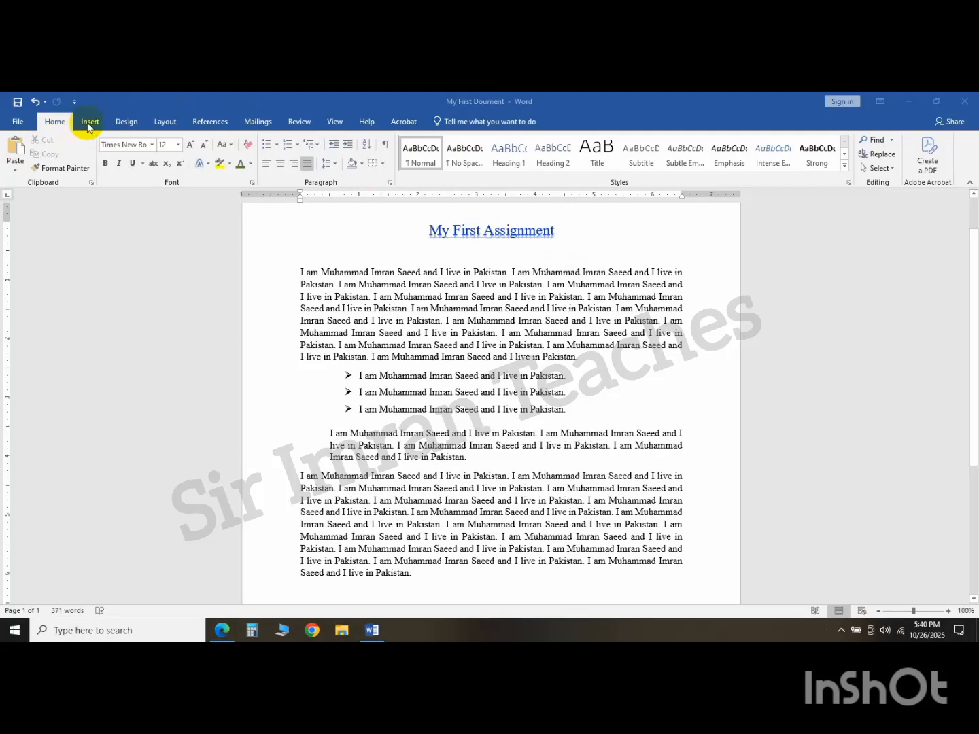
Add two blank lines after the indented paragraph below the bullet list and place the cursor in the first one
click(89, 123)
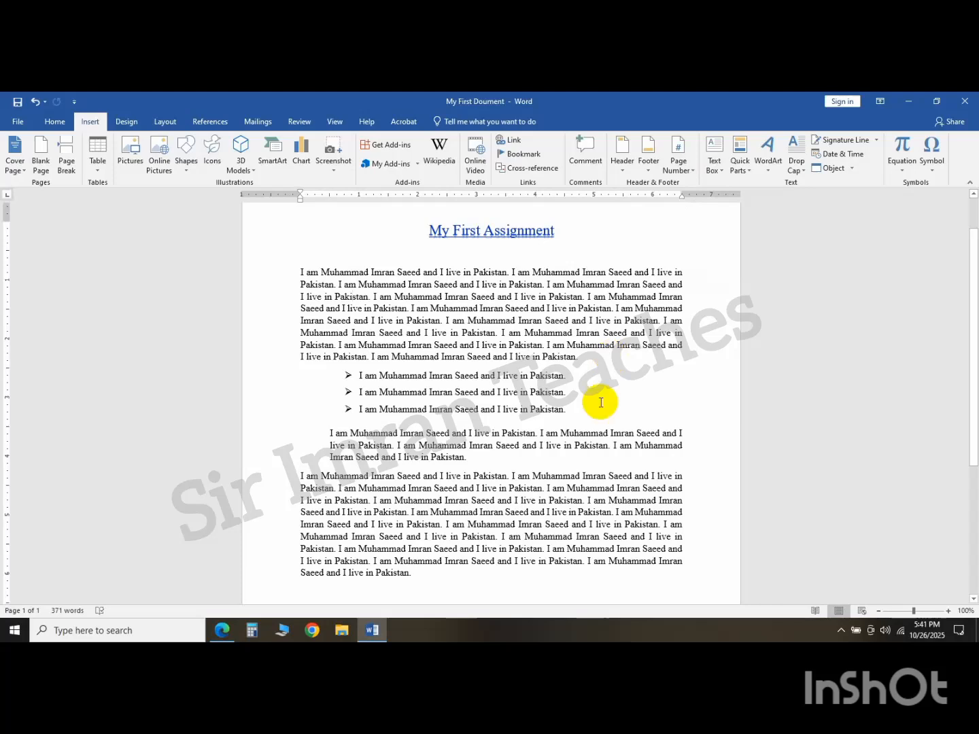
click(505, 459)
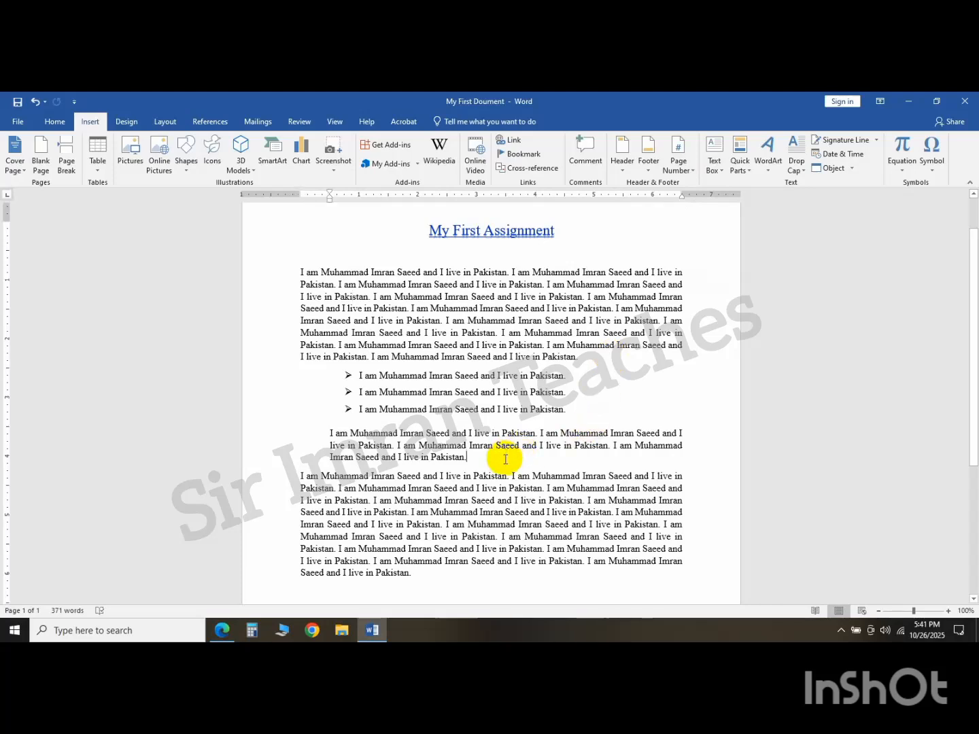
key(Return)
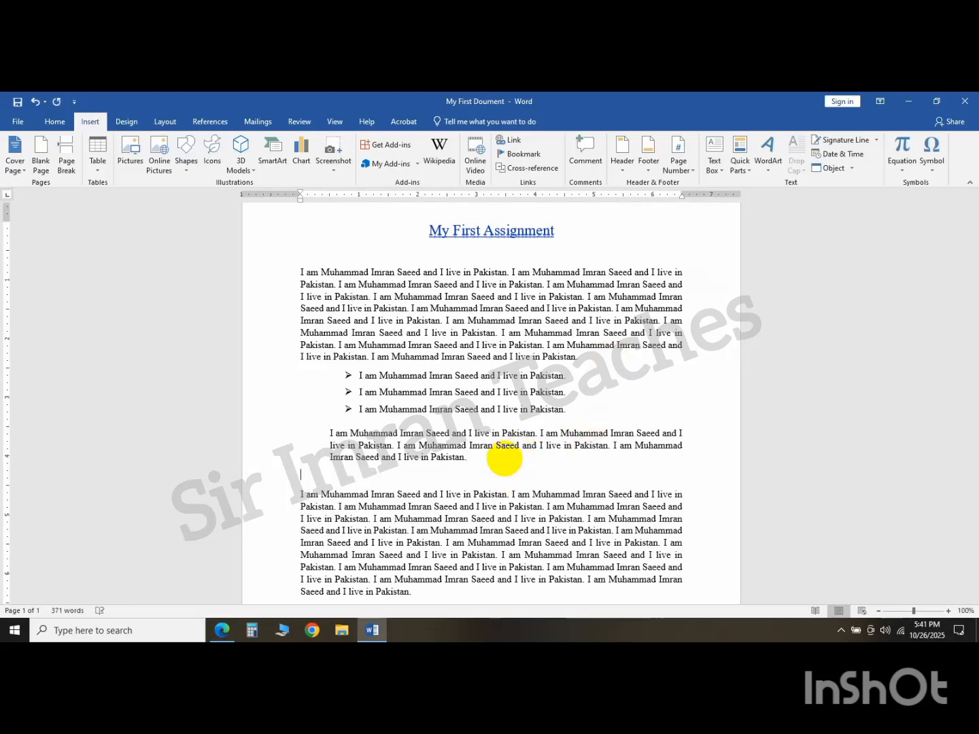
key(Return)
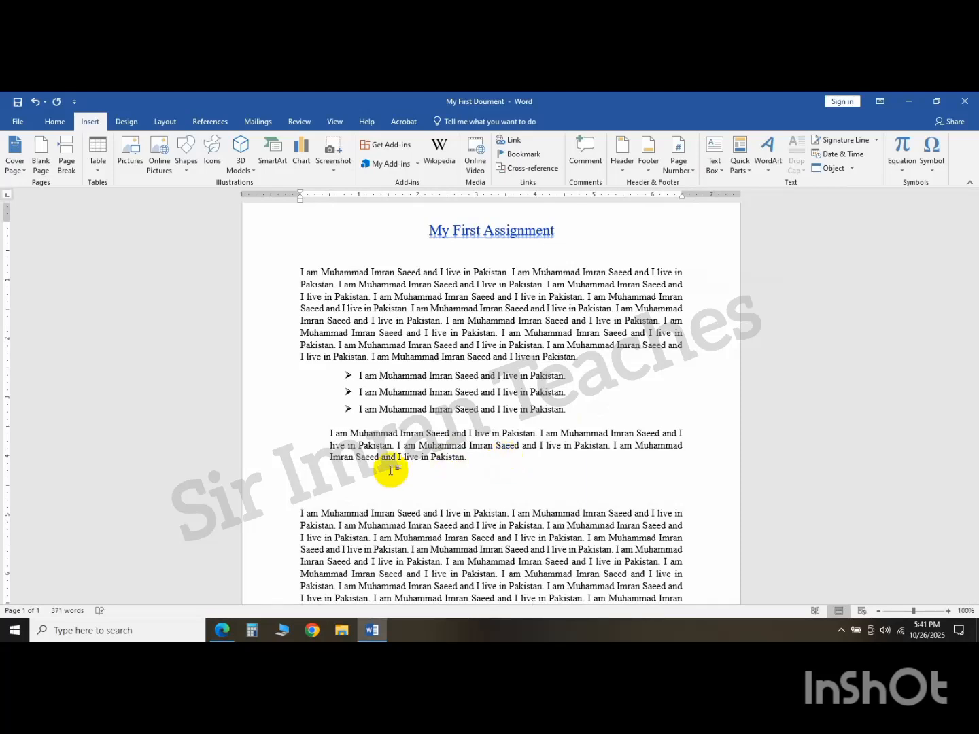
click(307, 482)
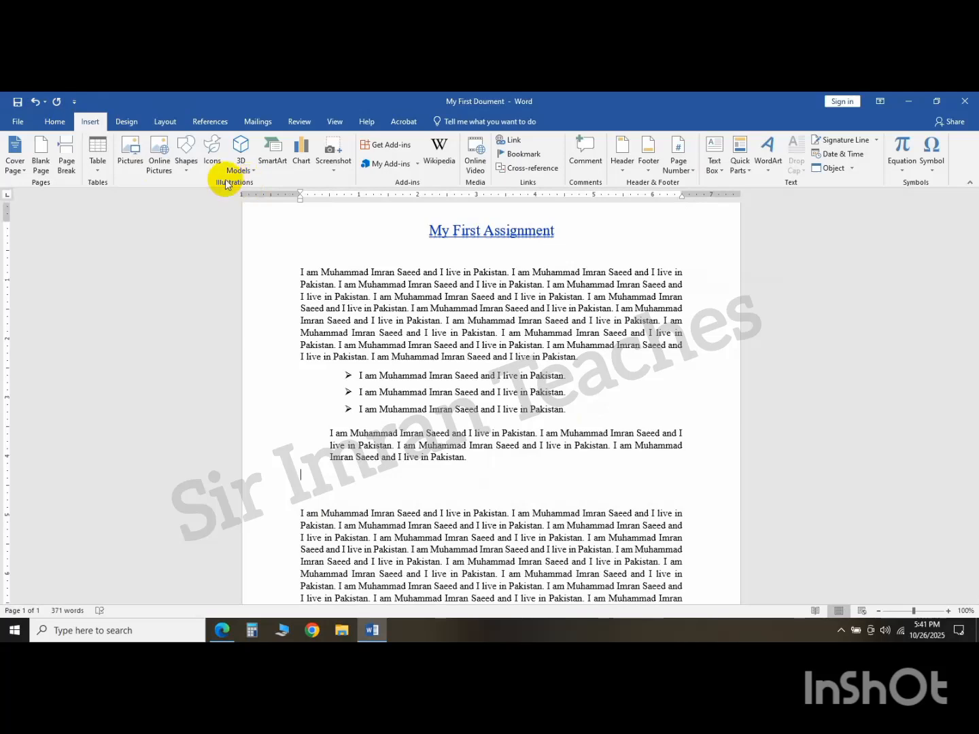
Insert the picture 14-sequence-diagram-example-hospital-bed-allocation from the Pictures folder at the cursor
click(130, 162)
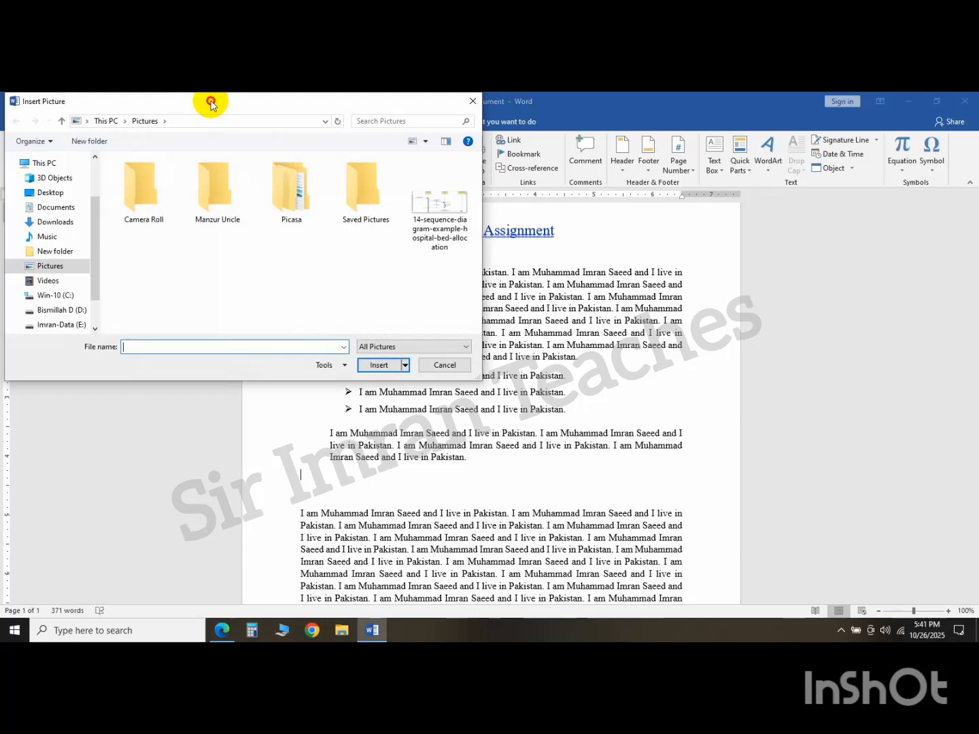
drag(212, 105, 287, 167)
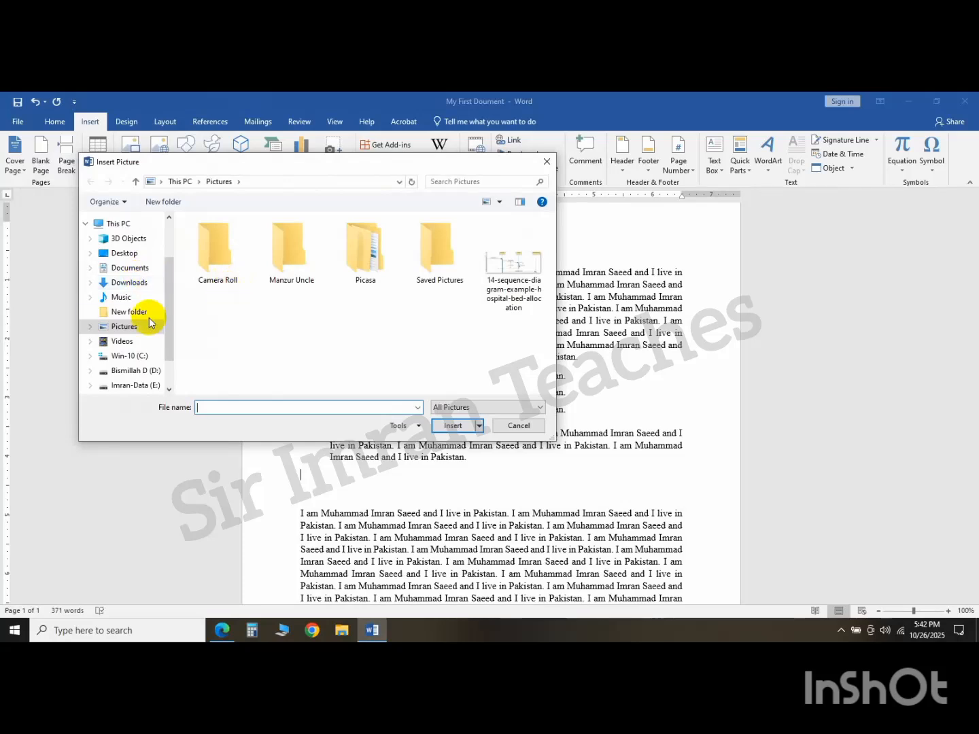
click(498, 279)
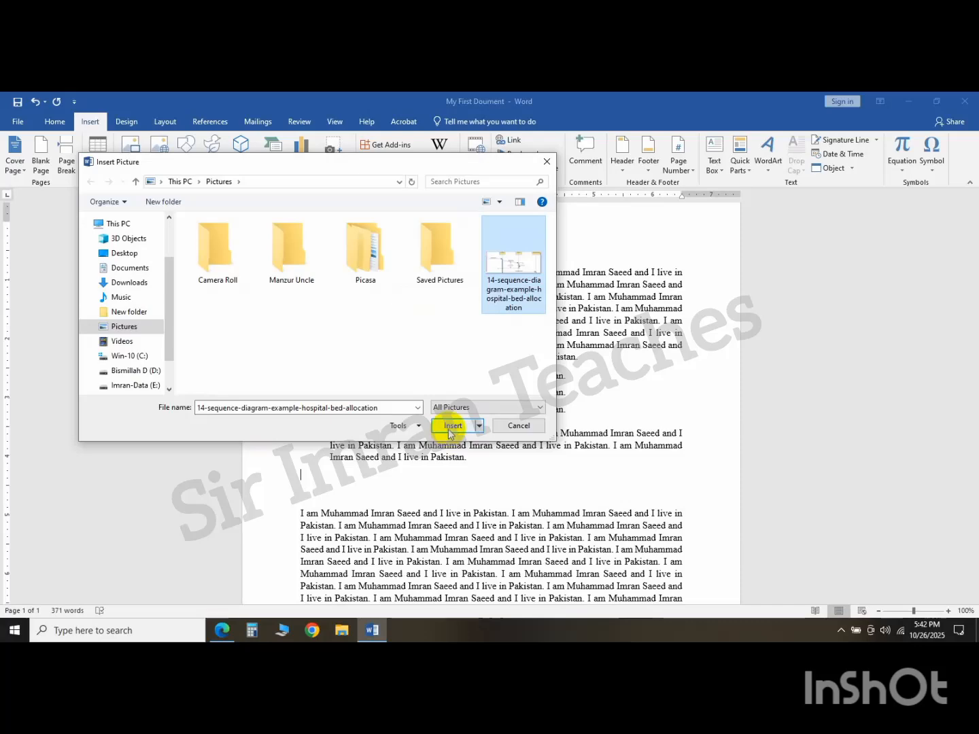
double_click(502, 263)
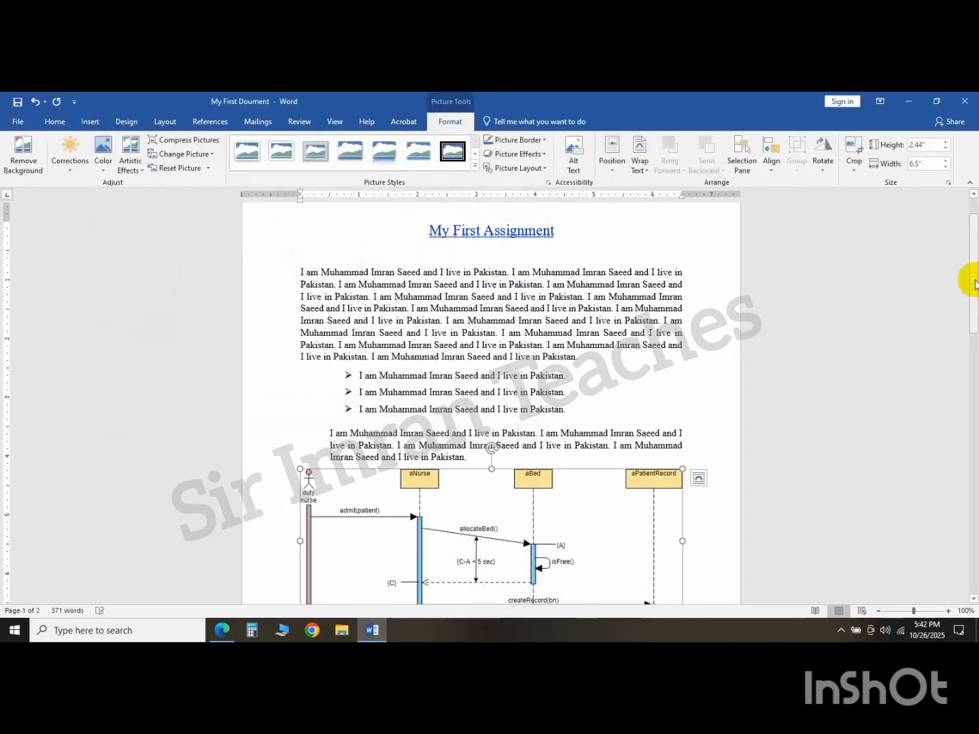
Narrow the inserted sequence diagram to about 3.39" wide and try to move it toward the right margin
drag(972, 279, 976, 334)
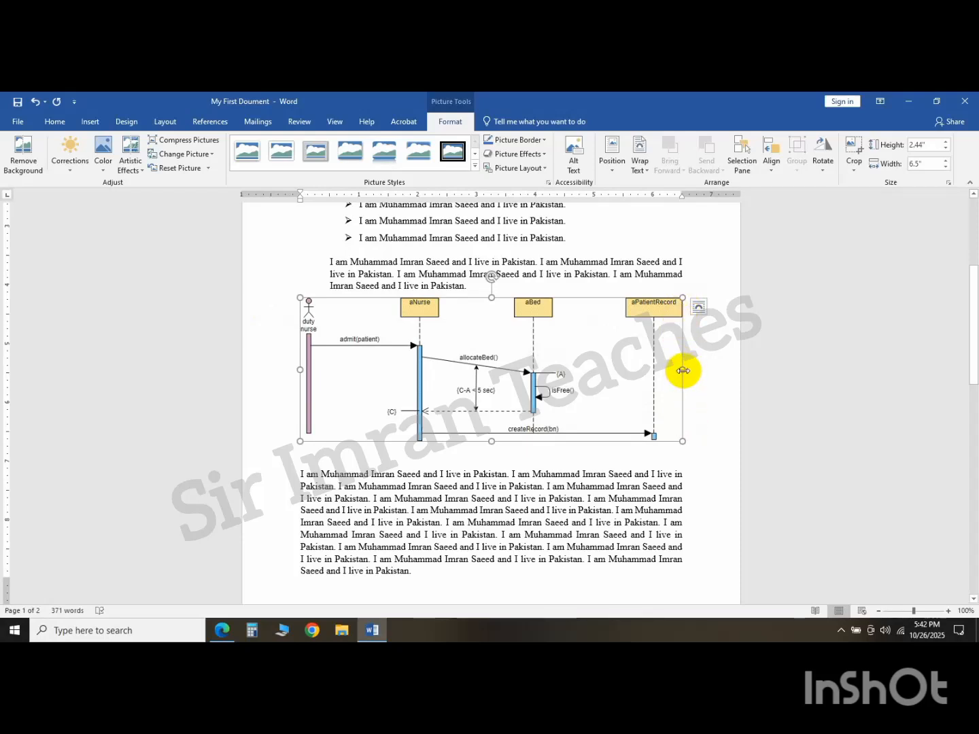
drag(682, 370, 431, 356)
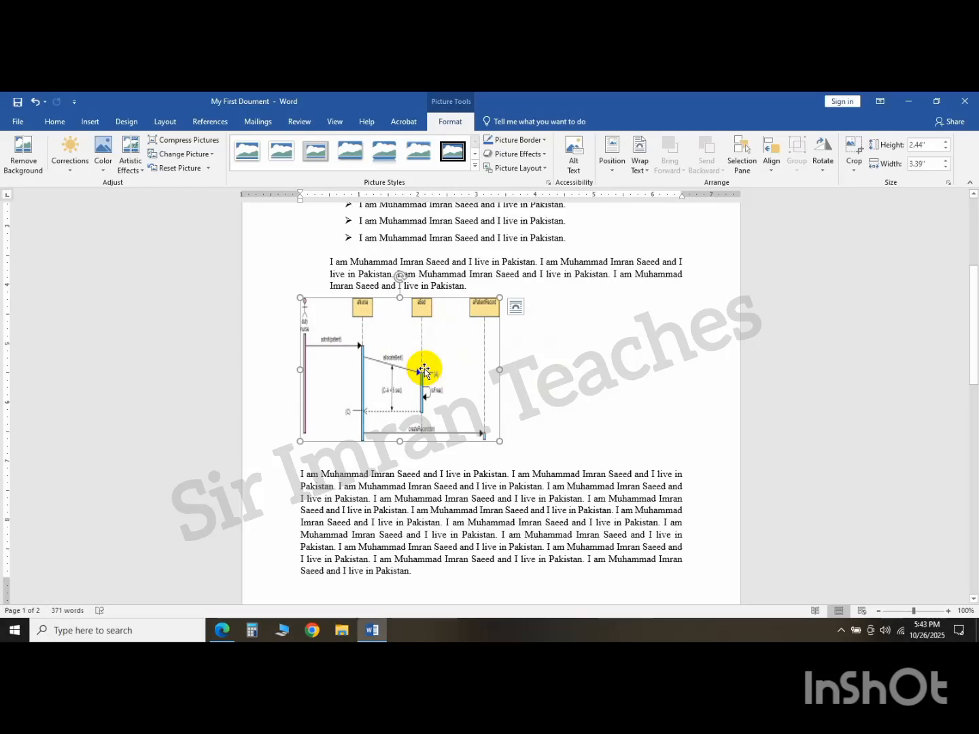
mouse_move(424, 371)
mouse_down()
mouse_move(564, 387)
mouse_move(628, 363)
mouse_up()
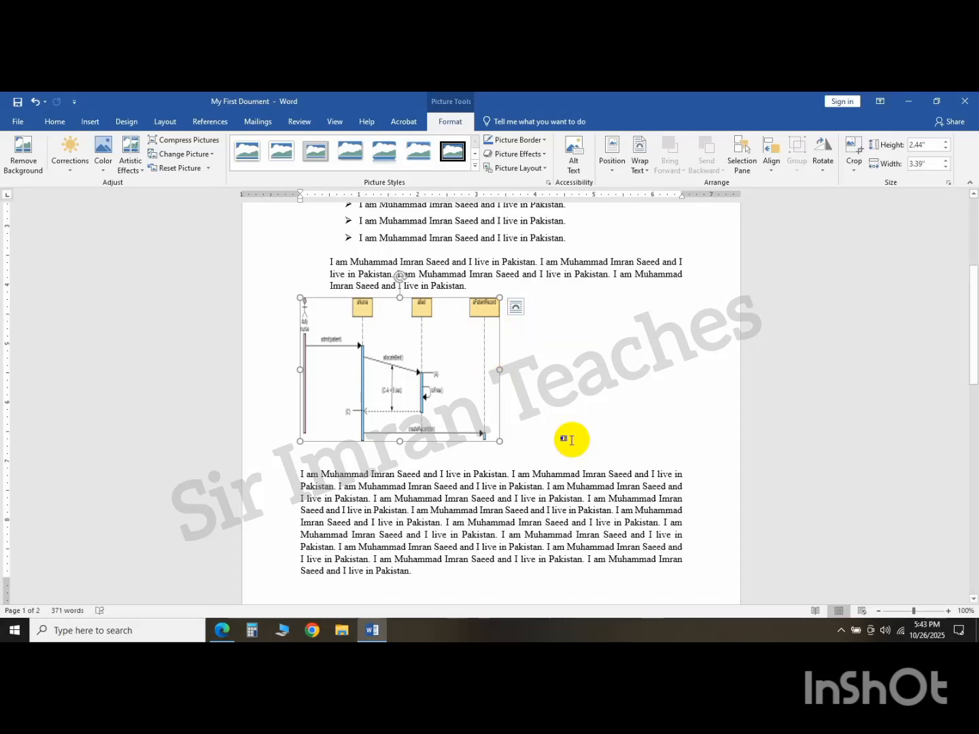
click(479, 236)
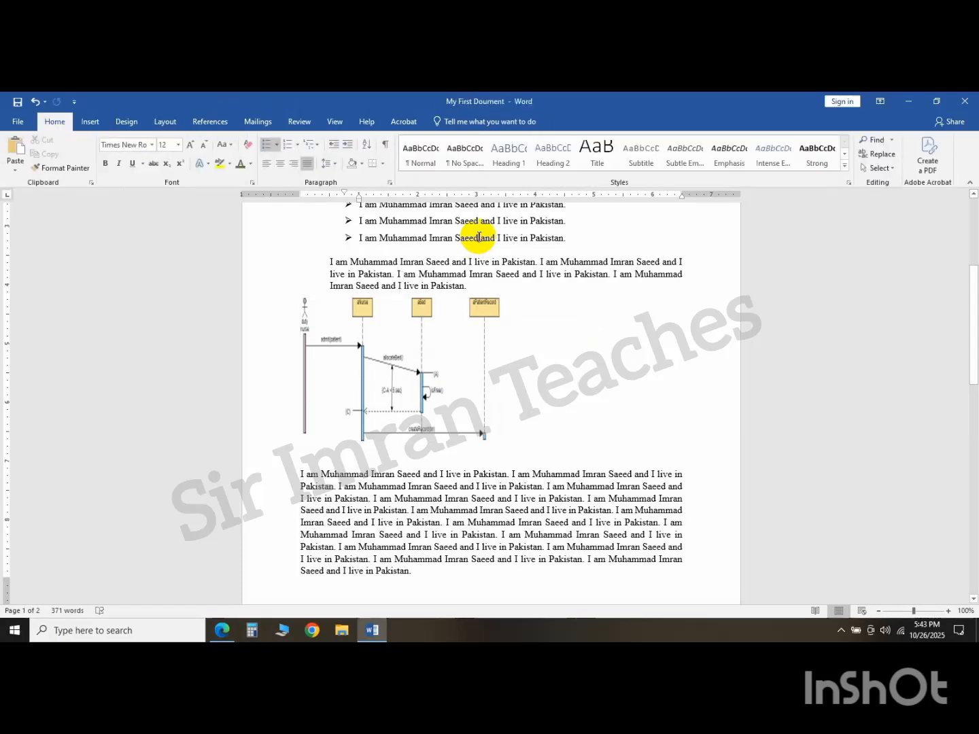
Set the sequence diagram's text wrapping to Square
click(420, 368)
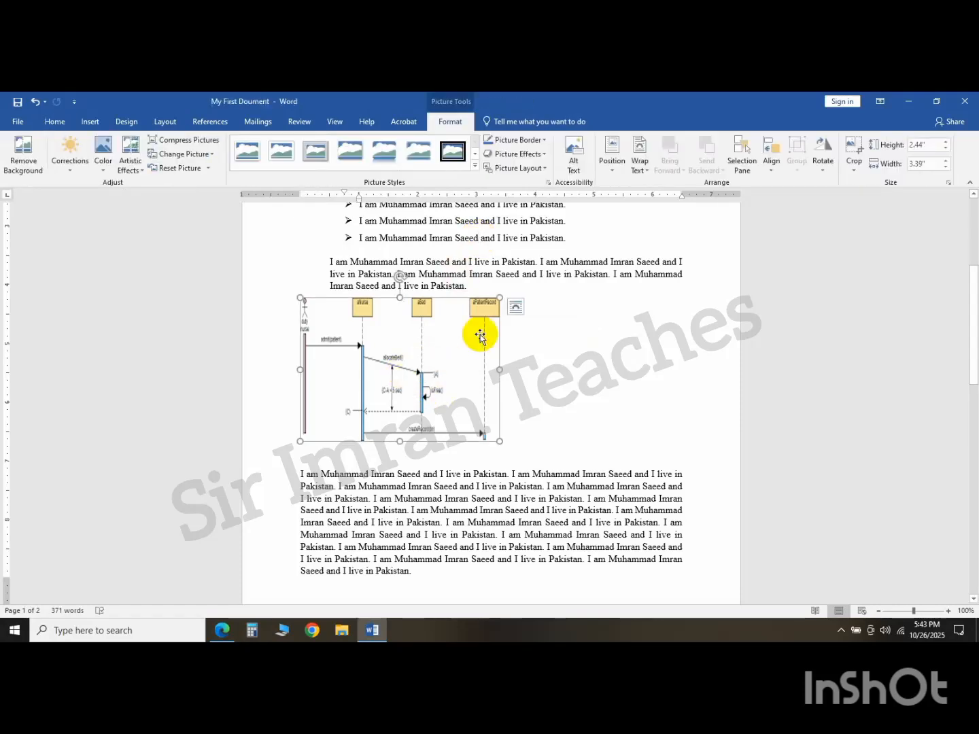
click(517, 312)
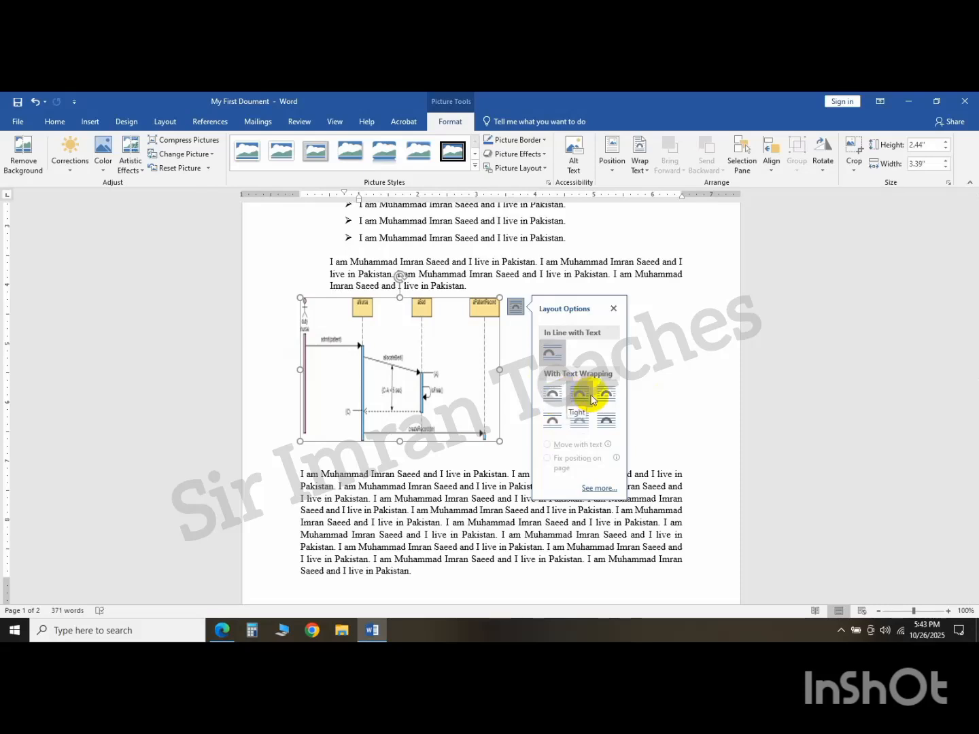
click(554, 396)
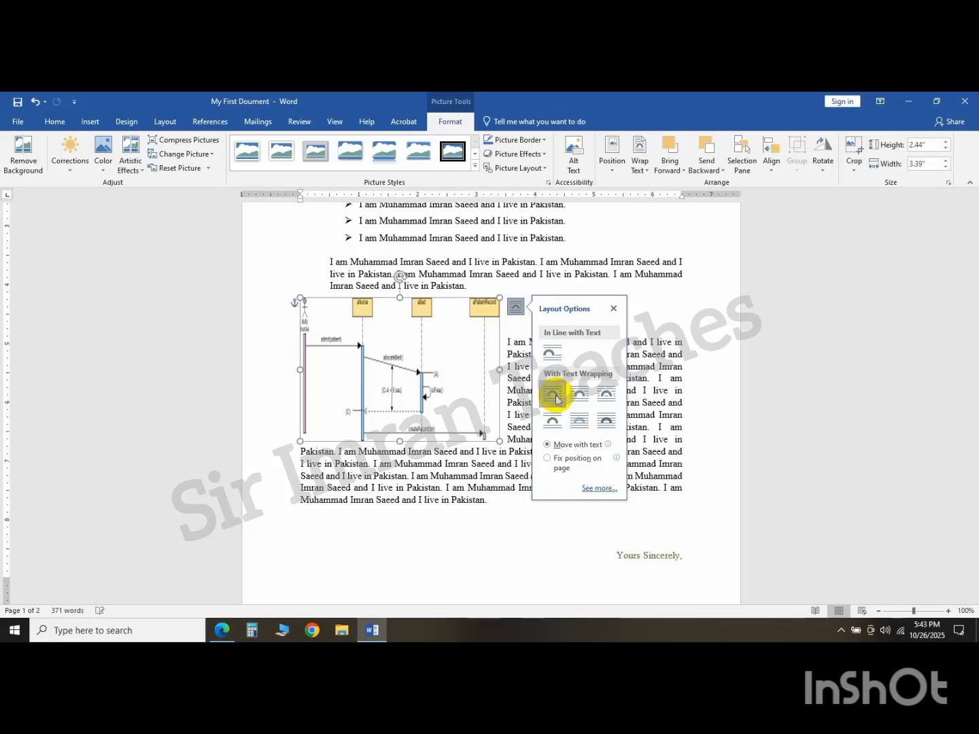
click(558, 532)
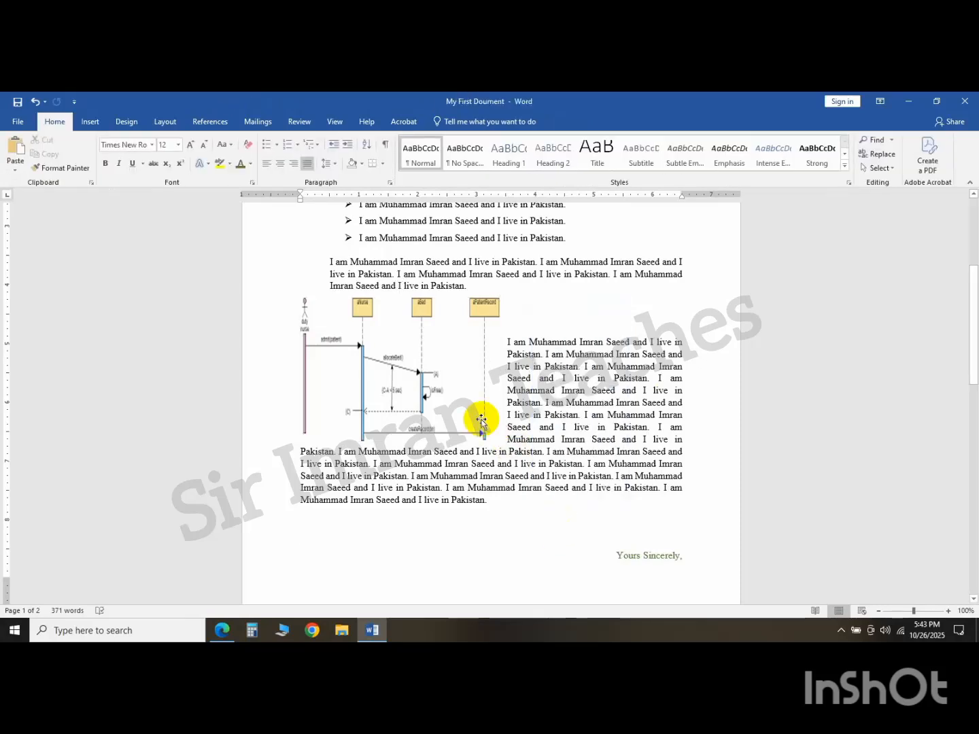
Add blank lines before the paragraph beside the diagram to push all of its text below the picture
click(418, 377)
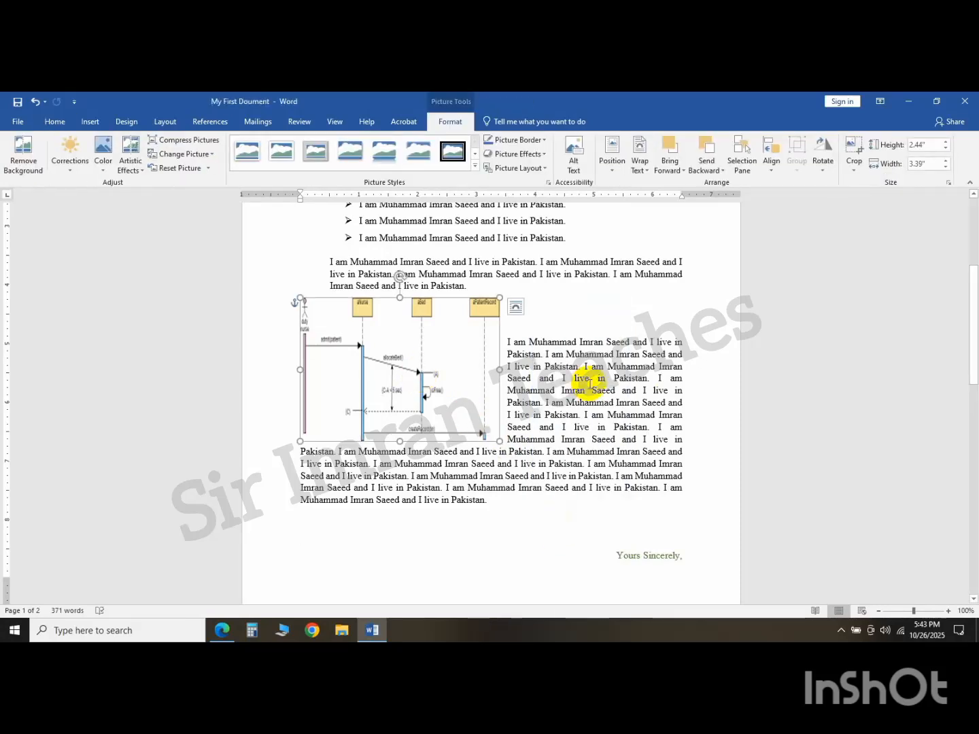
click(516, 308)
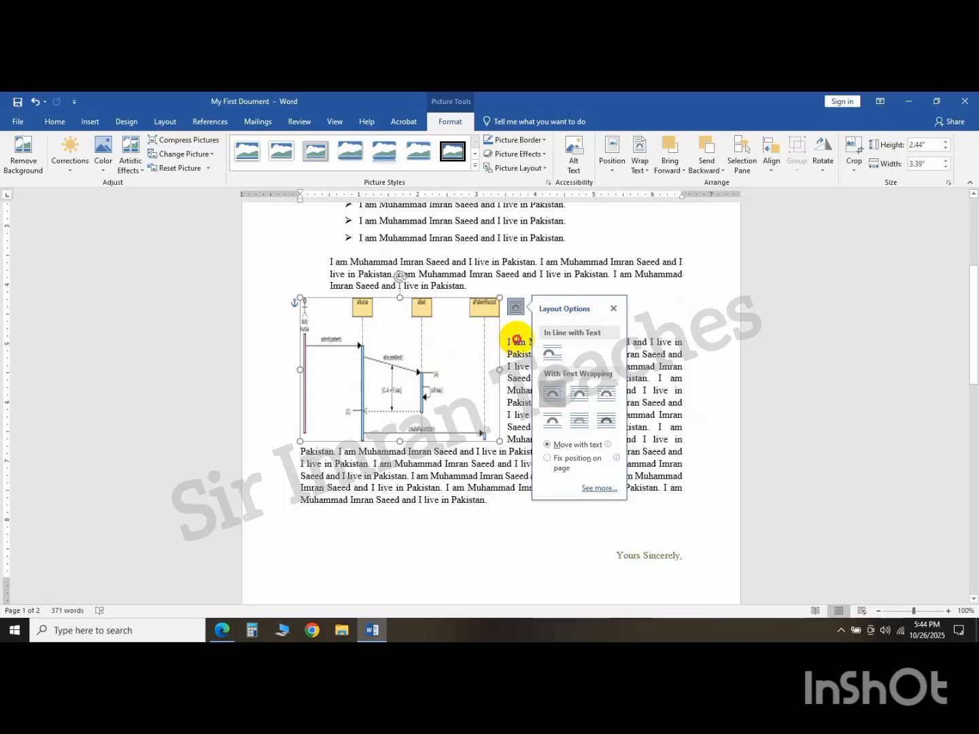
click(518, 339)
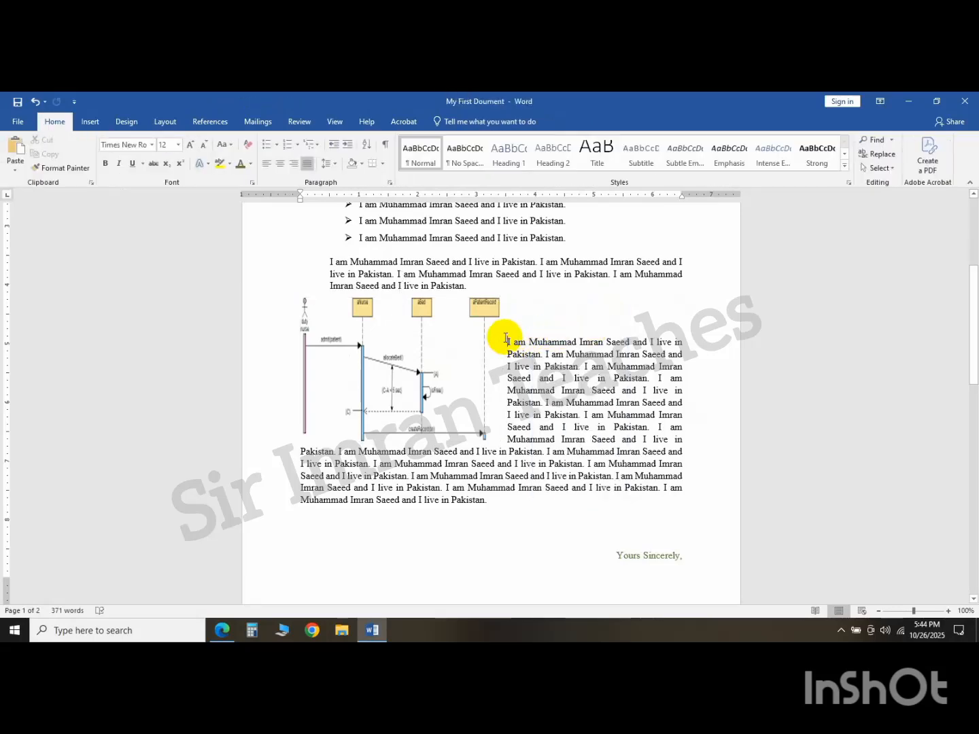
key(Return)
key(Return)
key(Return)
key(Return)
key(Return)
key(Return)
key(Return)
key(Return)
key(Return)
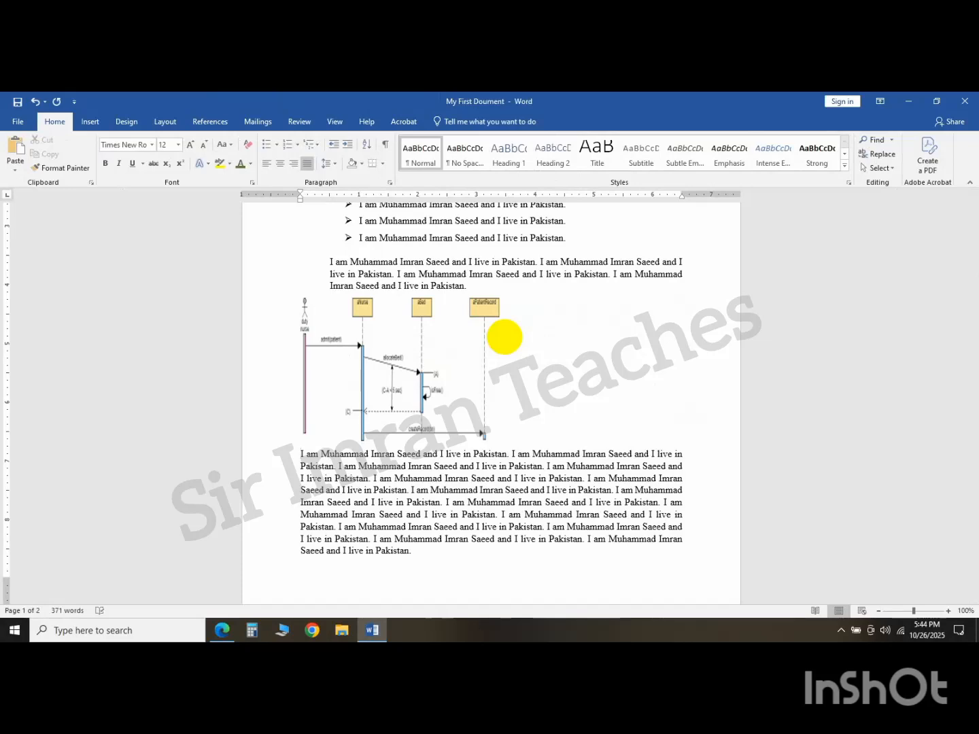
key(Return)
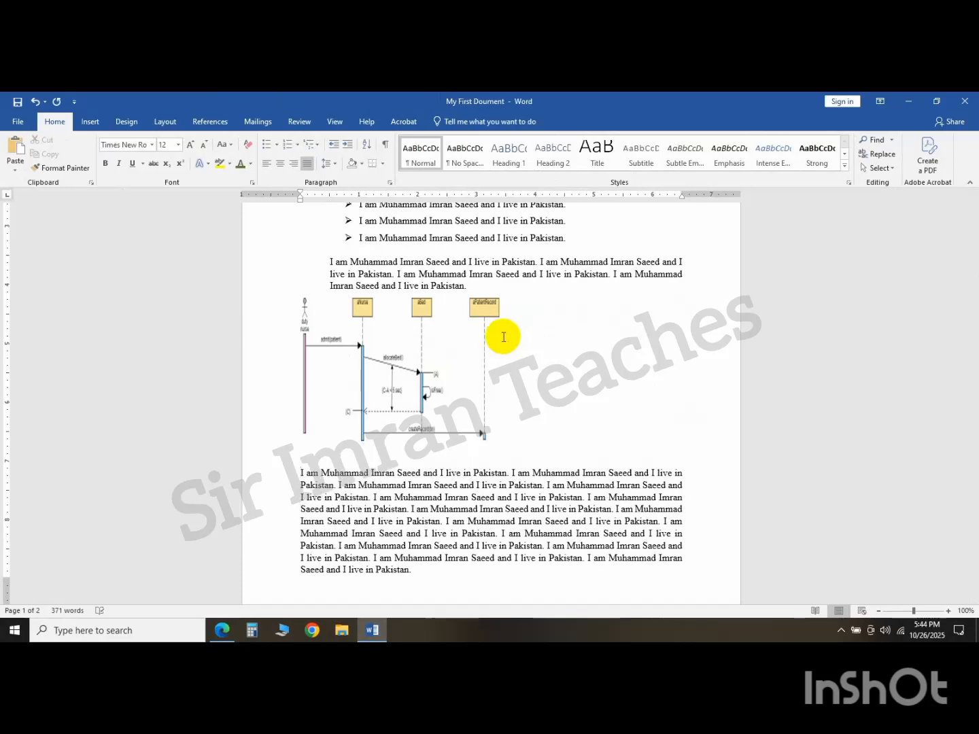
Move the sequence diagram to the horizontal centre of the page, just above the last paragraph
double_click(398, 344)
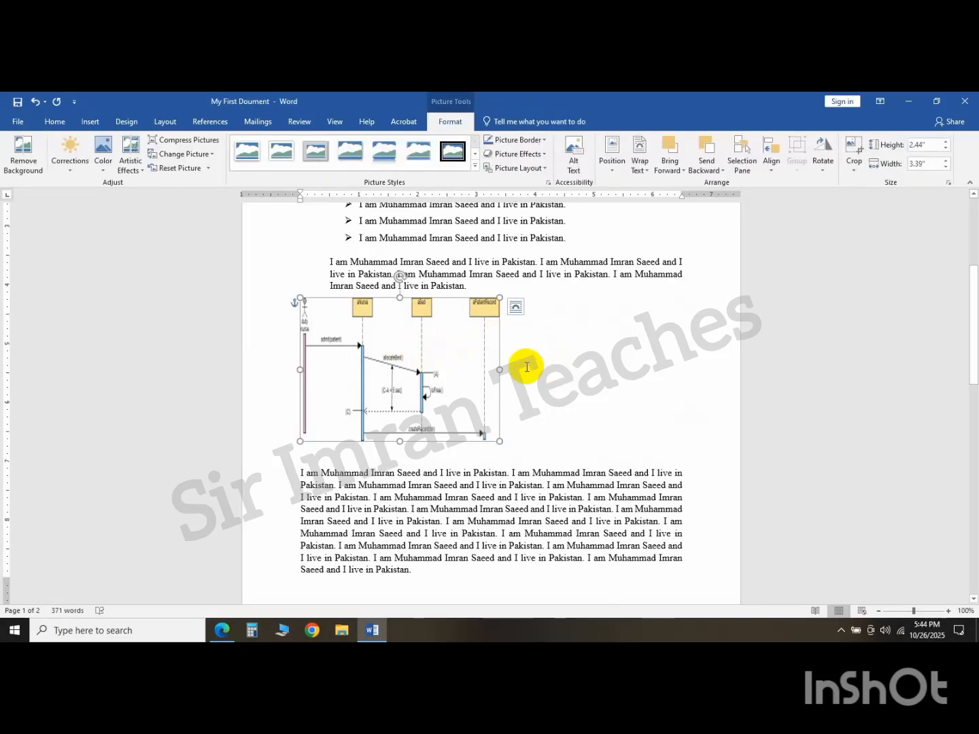
drag(478, 363, 500, 371)
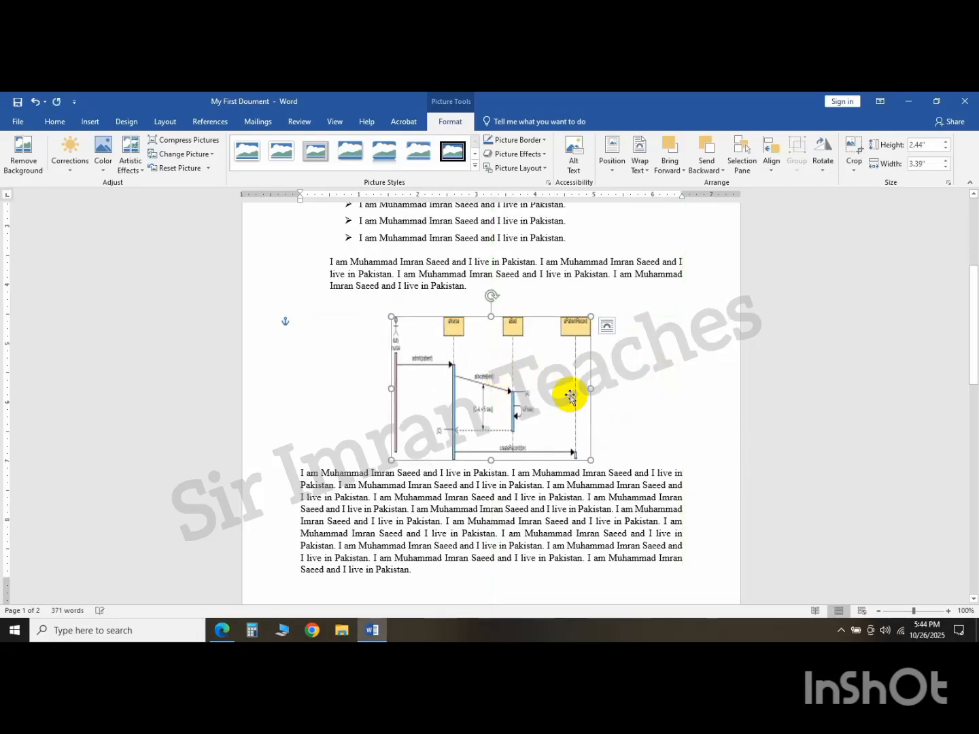
click(617, 406)
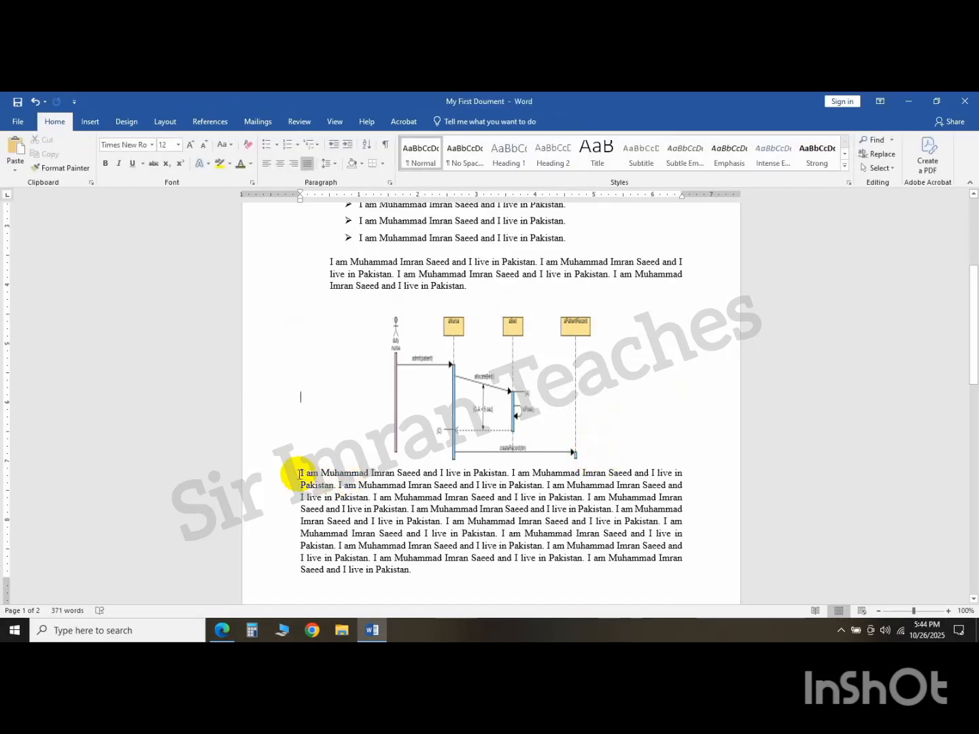
Add a centred caption line "Figure 1.1" between the diagram and the paragraph below it
key(Return)
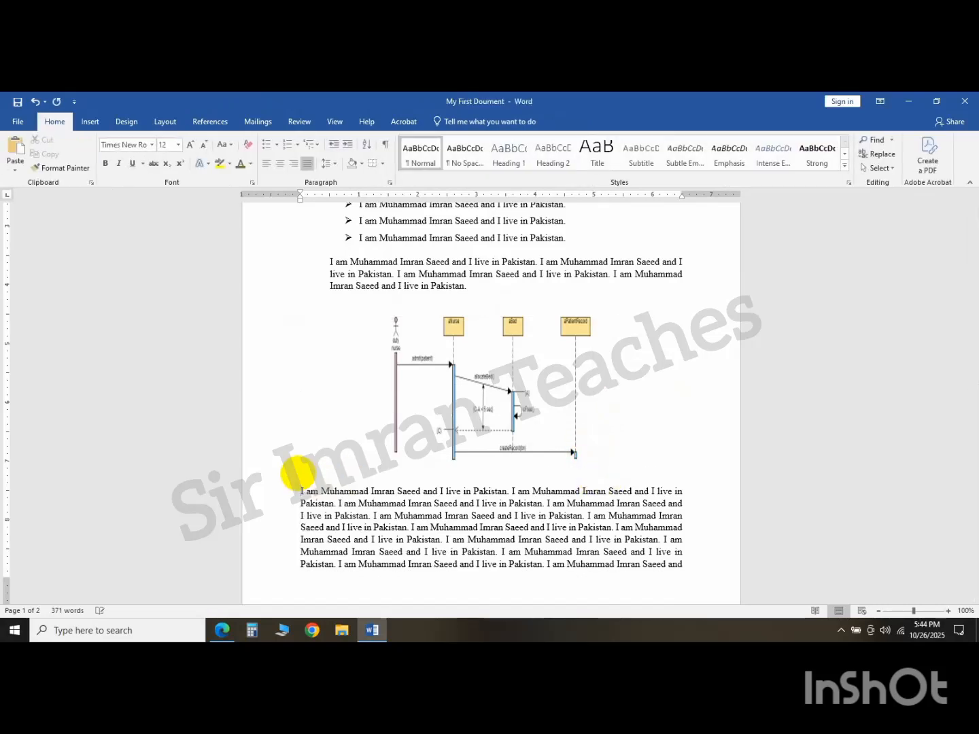
click(281, 165)
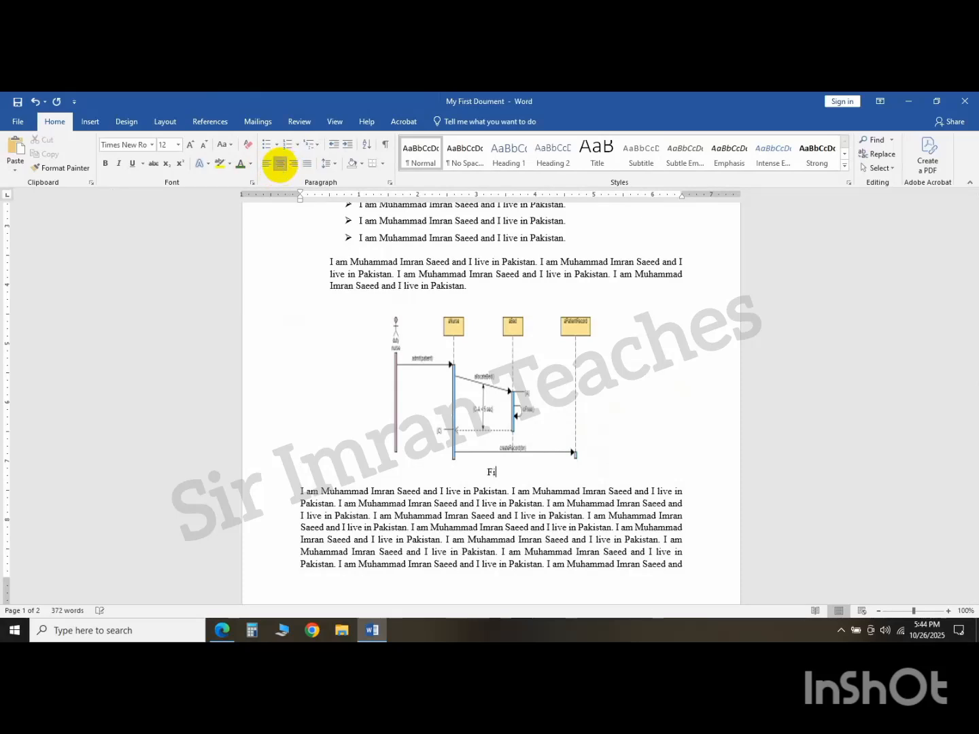
text(gure 1.1)
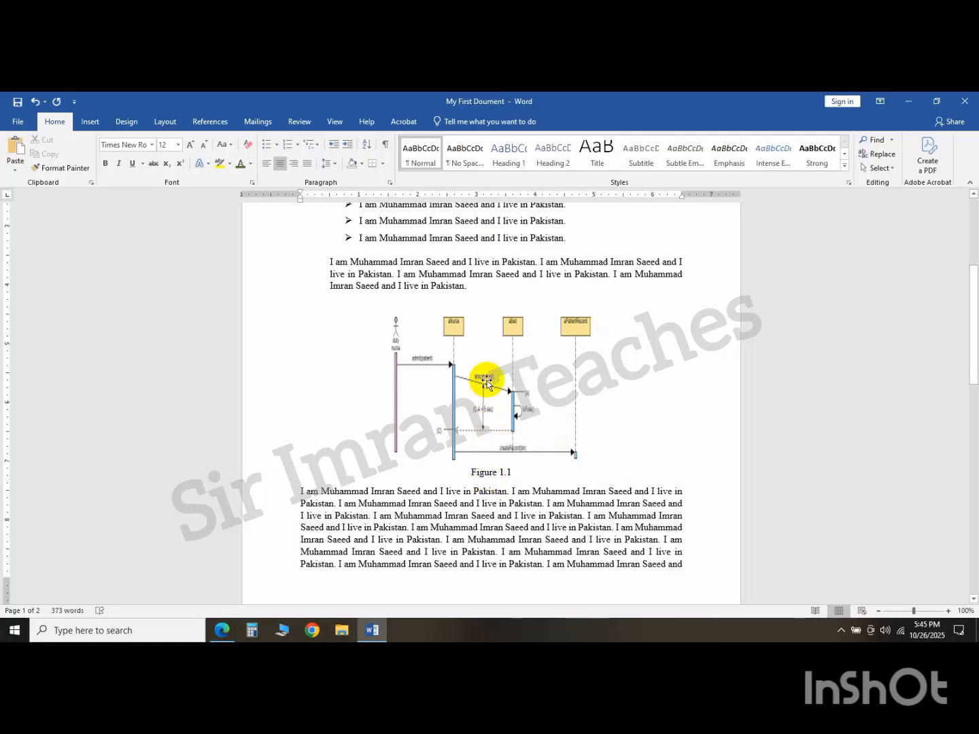
Nudge the diagram slightly to the right and enlarge it proportionally, keeping its top-left corner in place
click(476, 410)
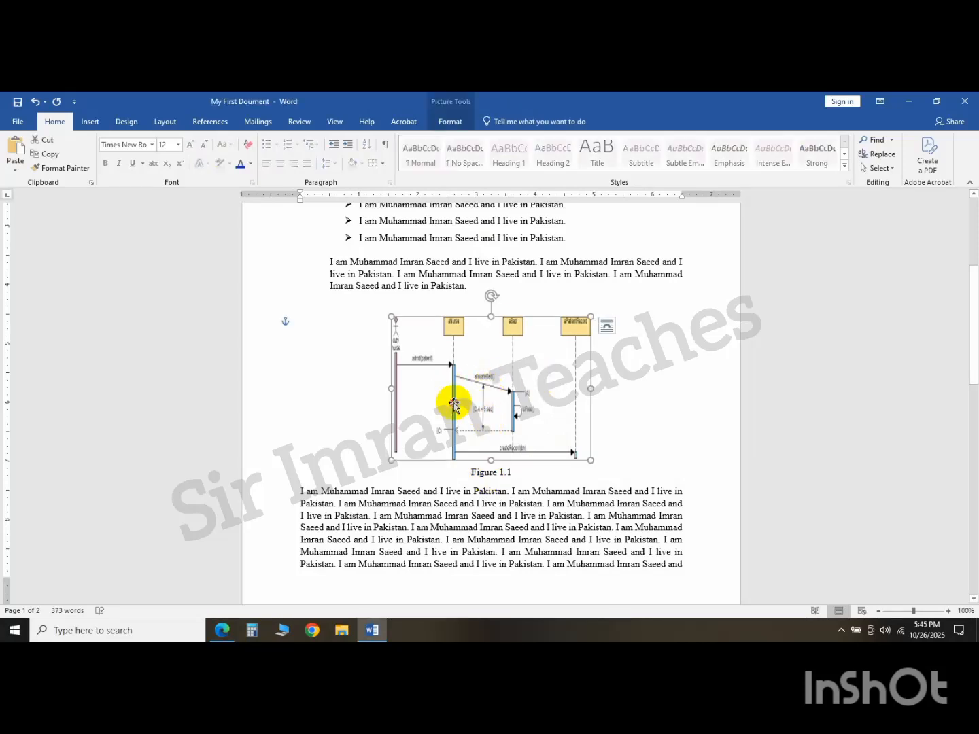
mouse_move(486, 404)
mouse_down()
mouse_move(378, 400)
mouse_move(633, 408)
mouse_move(491, 399)
mouse_up()
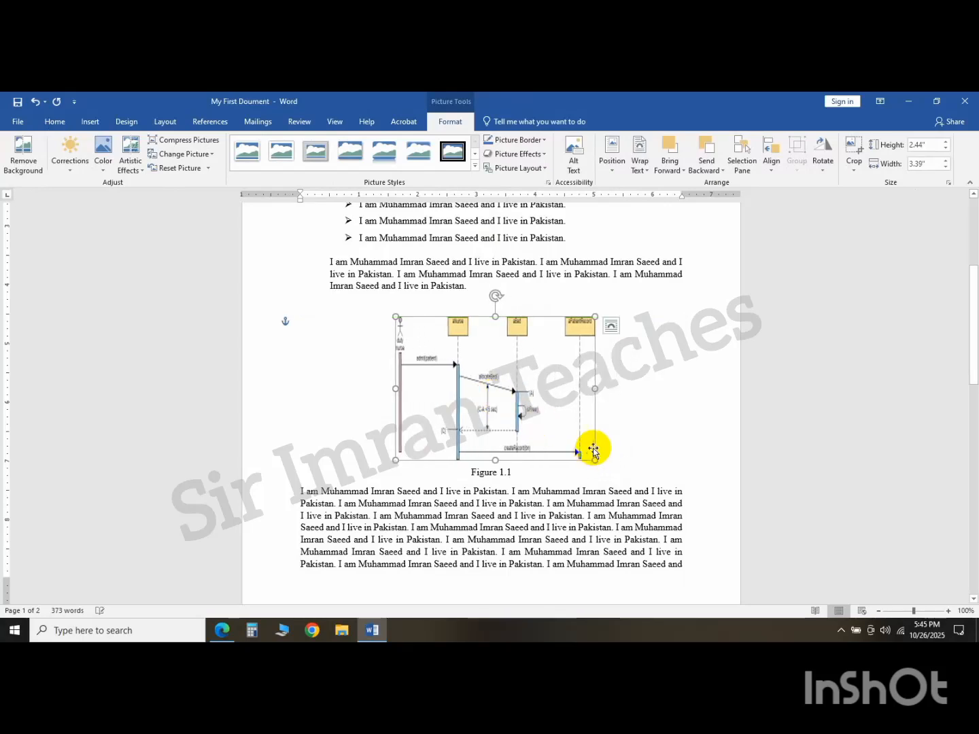
drag(592, 462, 638, 472)
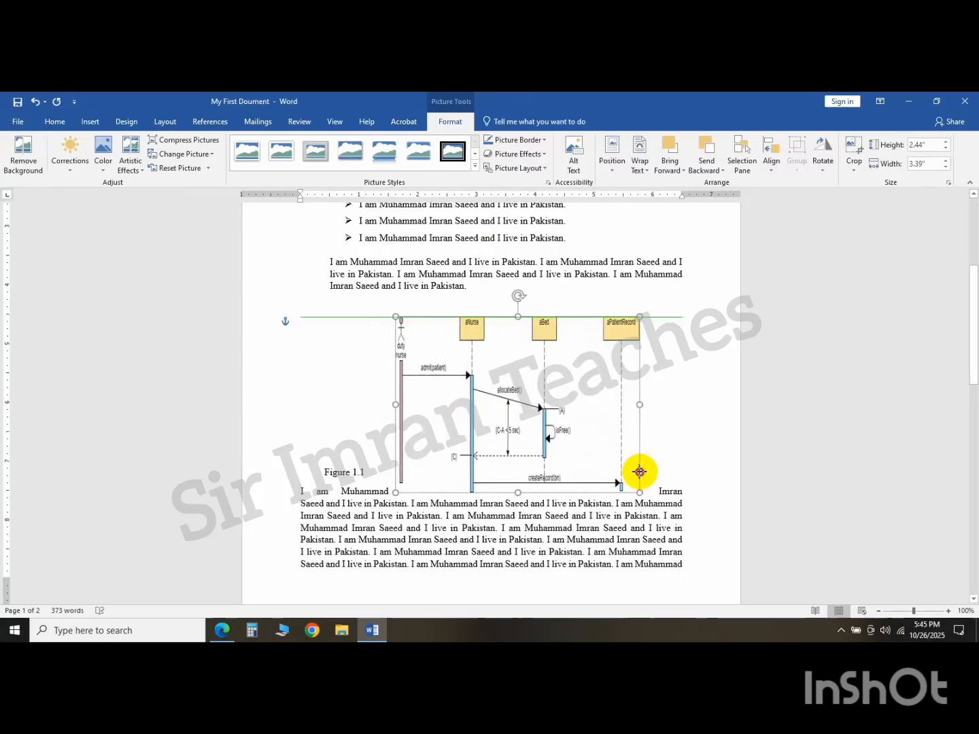
Add blank lines before the "Figure 1.1" caption so that it sits below the enlarged diagram
click(323, 474)
key(Return)
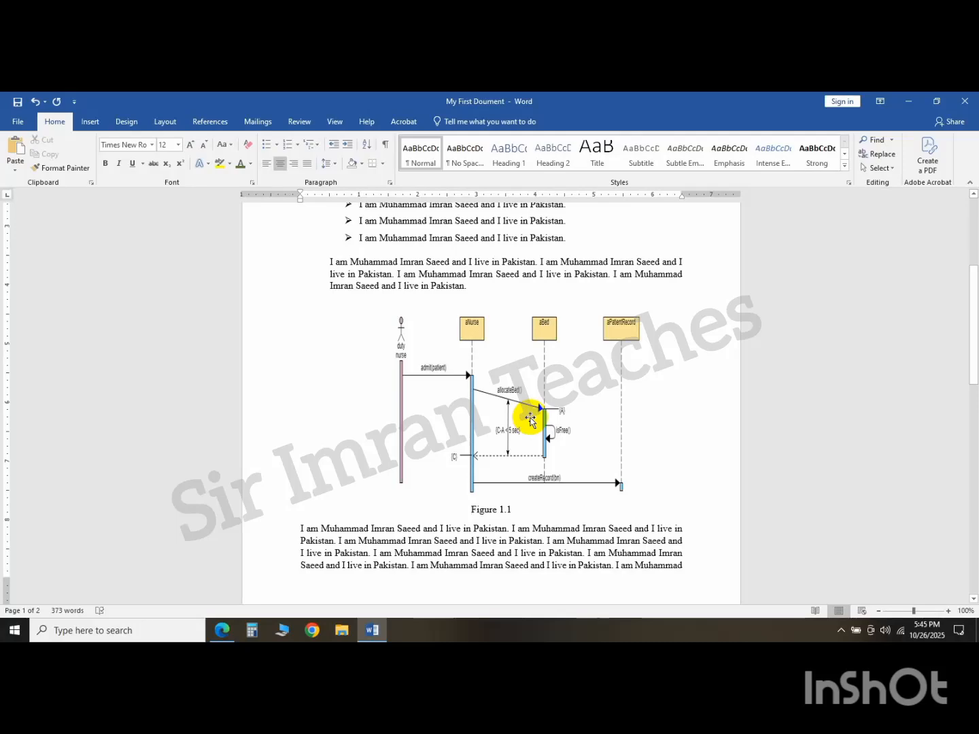
click(693, 417)
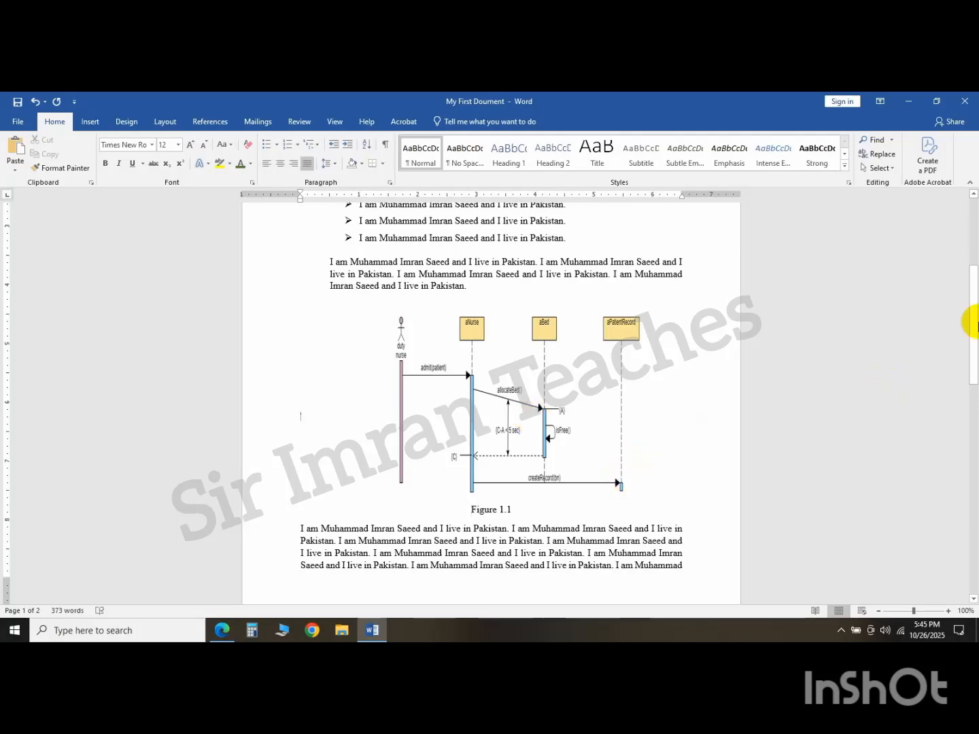
Insert a paragraph break before the first line of body text on page 2
drag(974, 325, 976, 430)
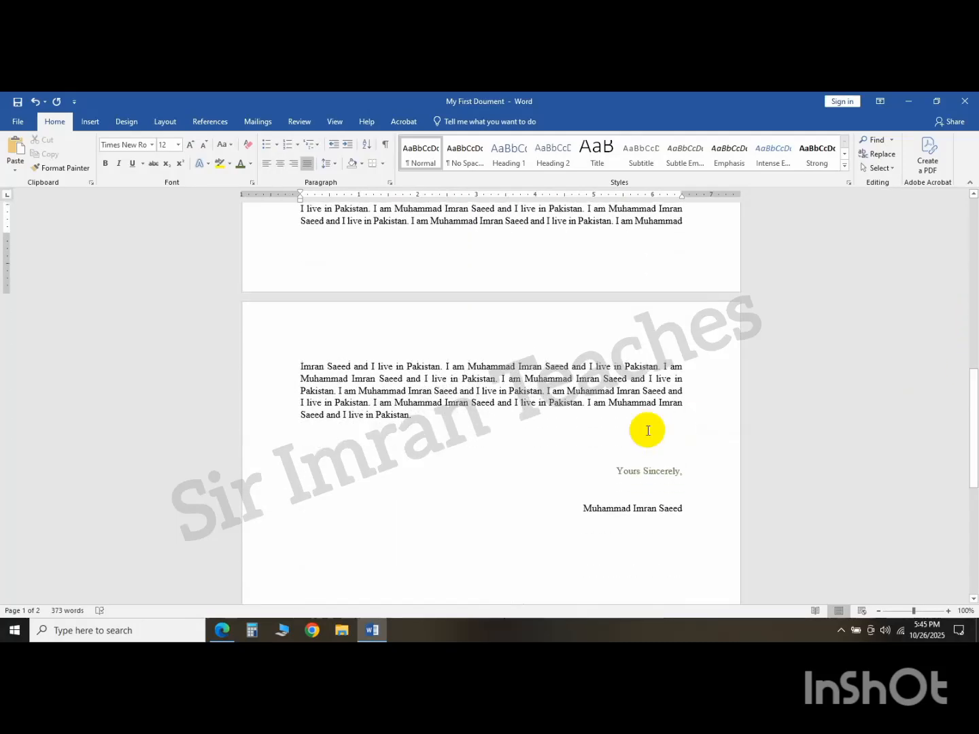
click(302, 370)
key(Return)
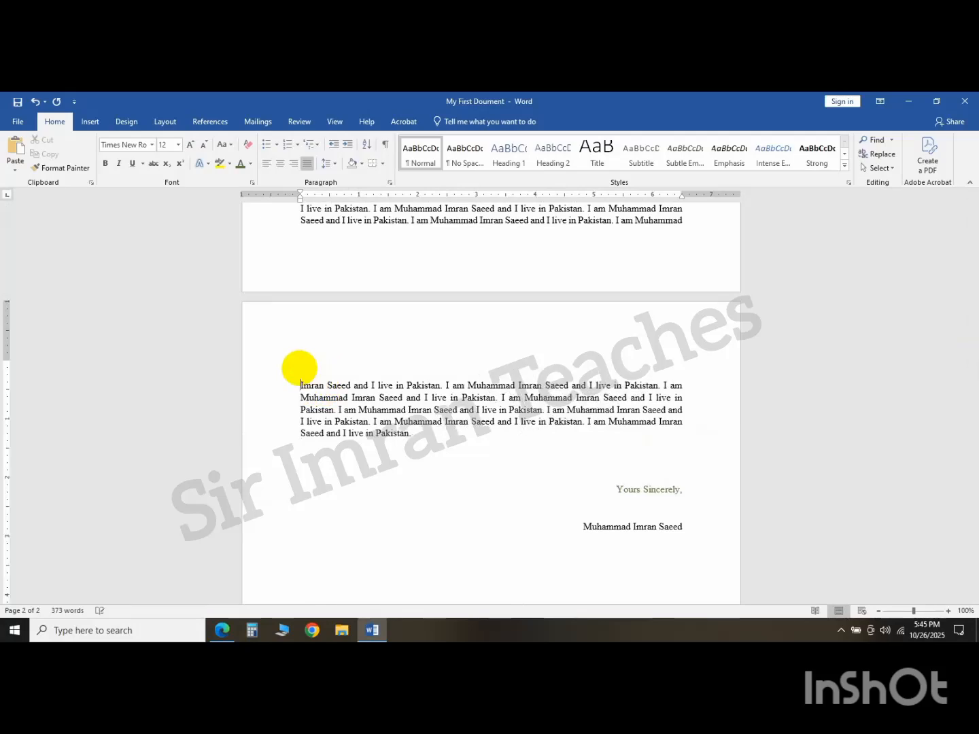
Add another blank line above the body text on page 2 and insert a table with six columns and six rows there
key(Return)
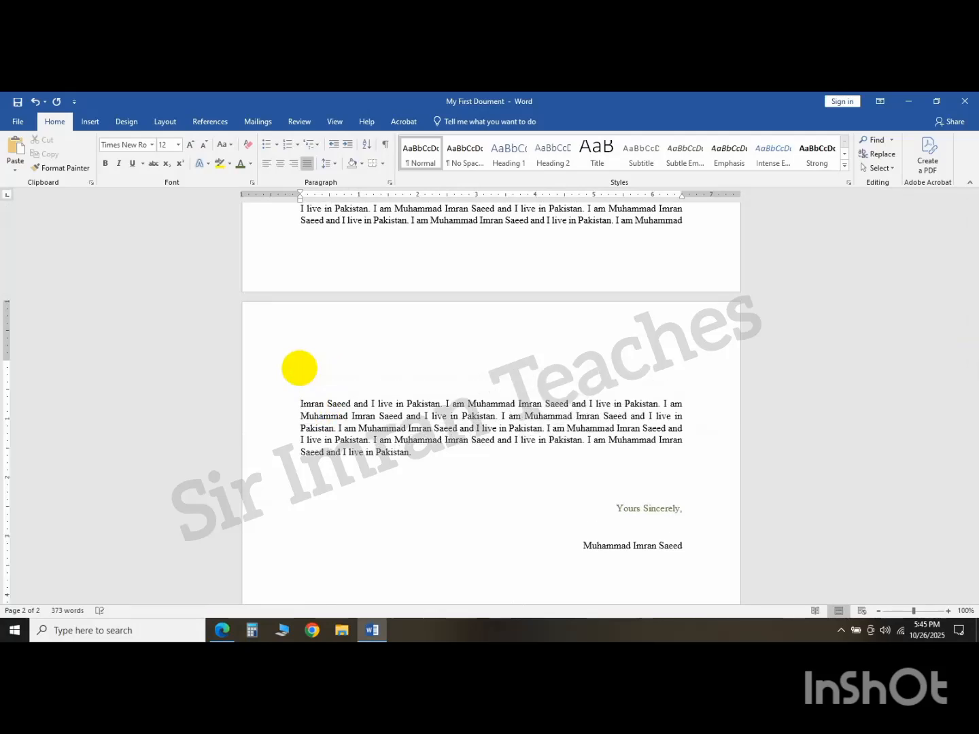
click(88, 121)
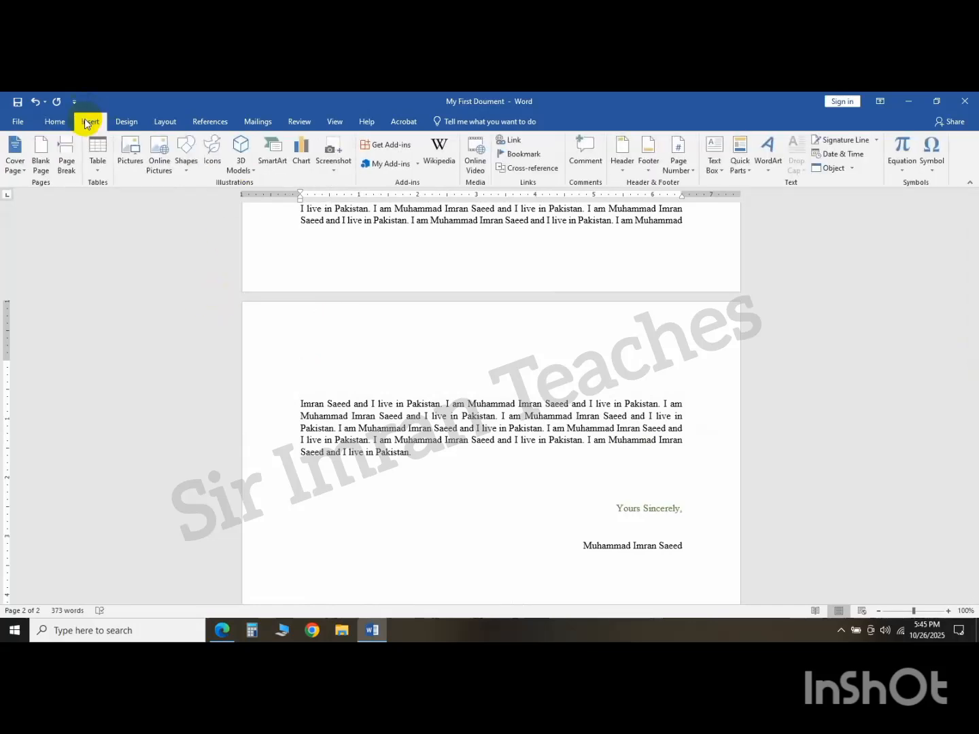
click(99, 167)
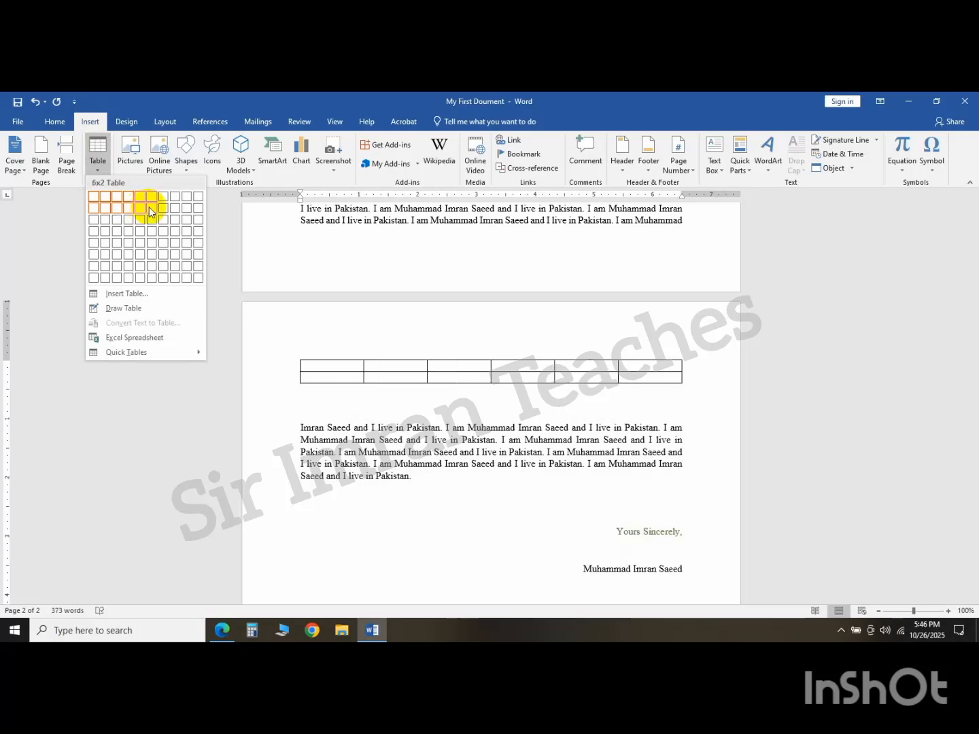
click(151, 256)
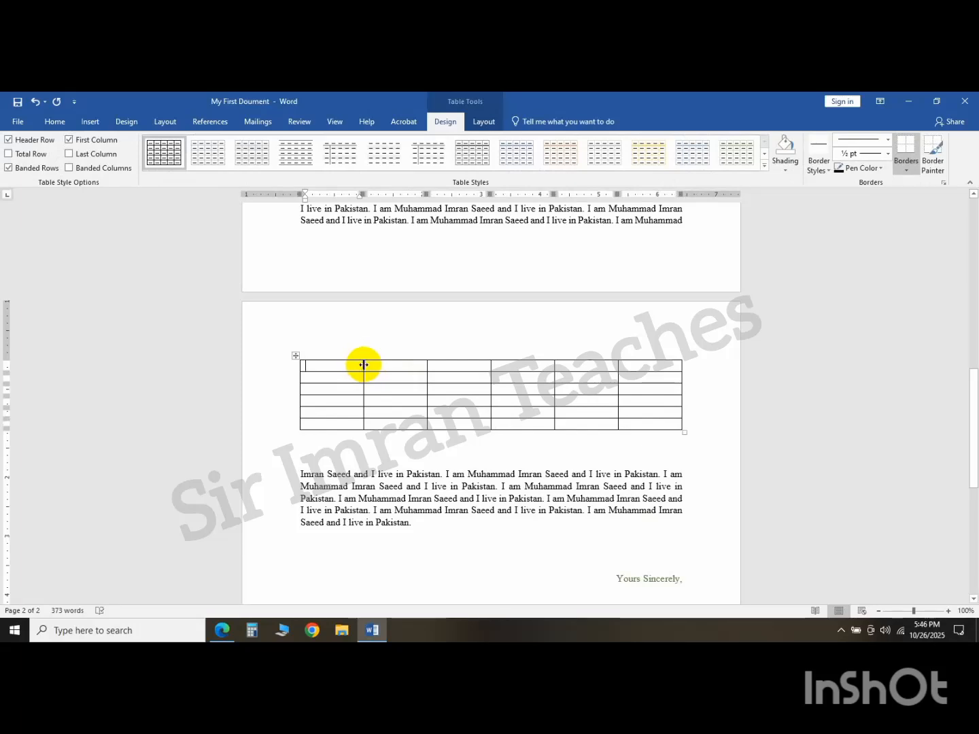
Head the table's first column "Sr No" and narrow the column so that the heading just fits on one line
drag(364, 364, 326, 369)
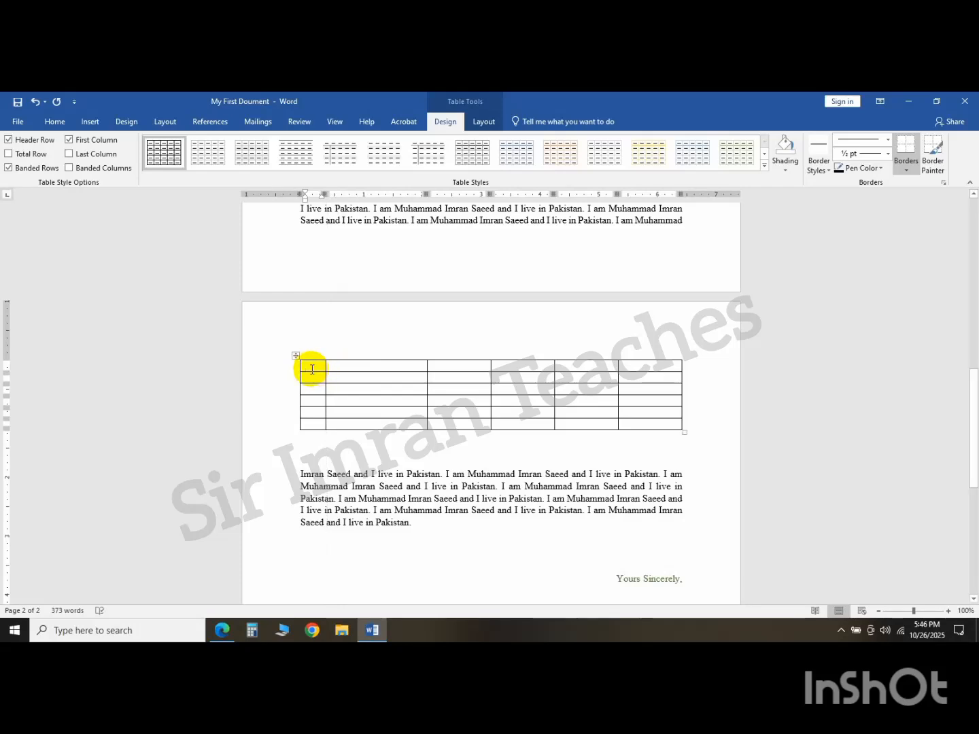
text(Sr No)
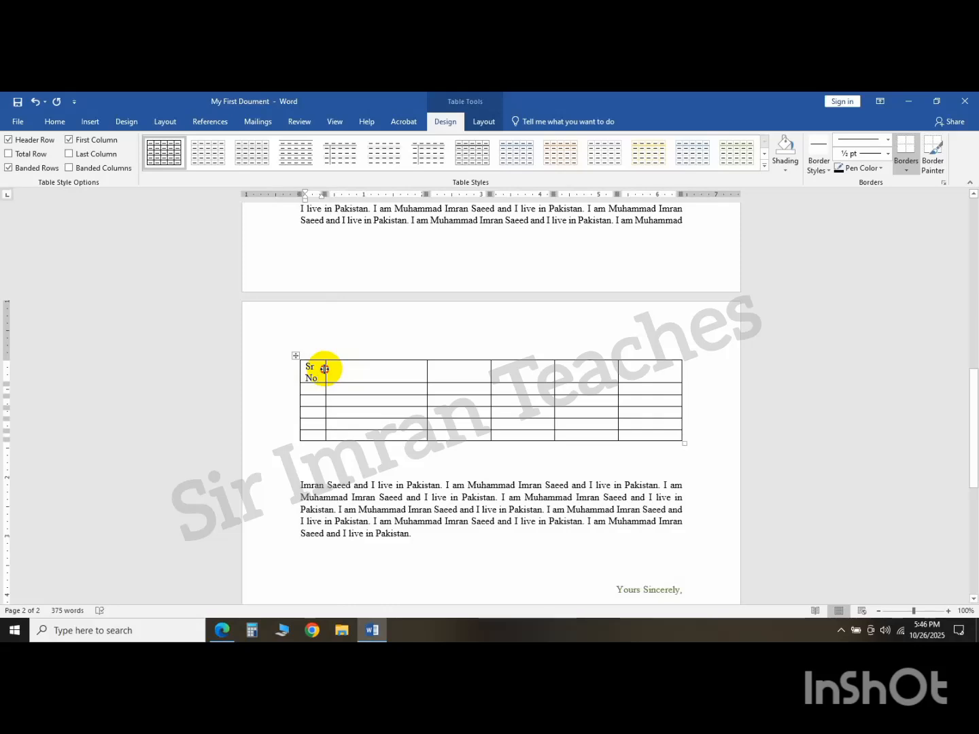
drag(326, 369, 334, 371)
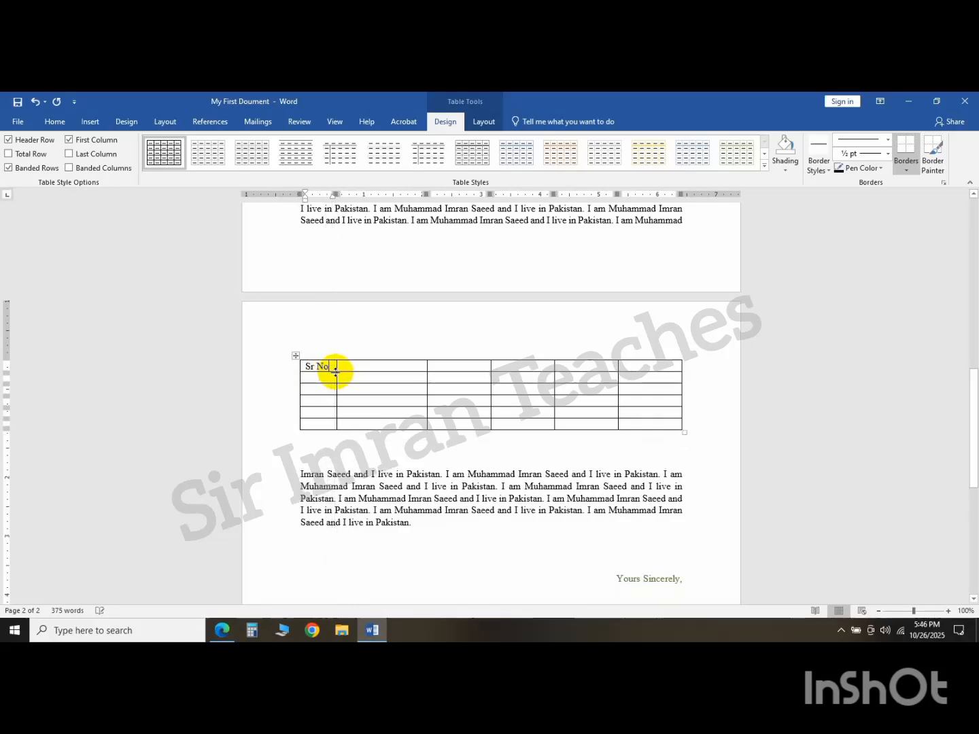
Enter the headings "Name", "Age", "Class" and "Address" in the second to fifth cells of the table's first row
click(371, 367)
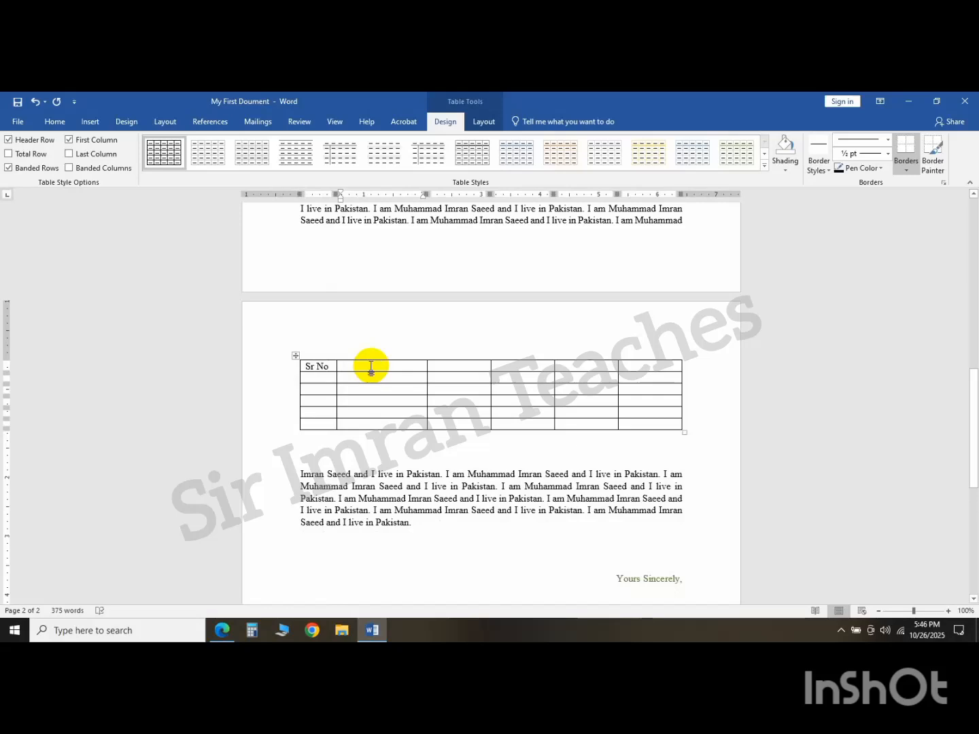
text(Name)
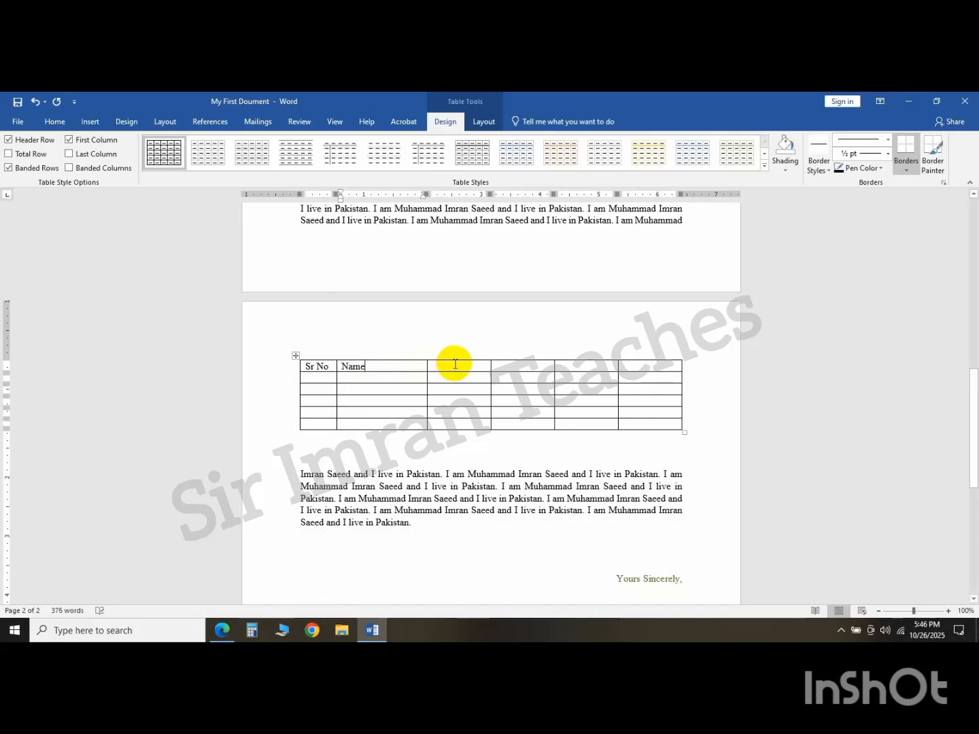
click(456, 365)
text(Age)
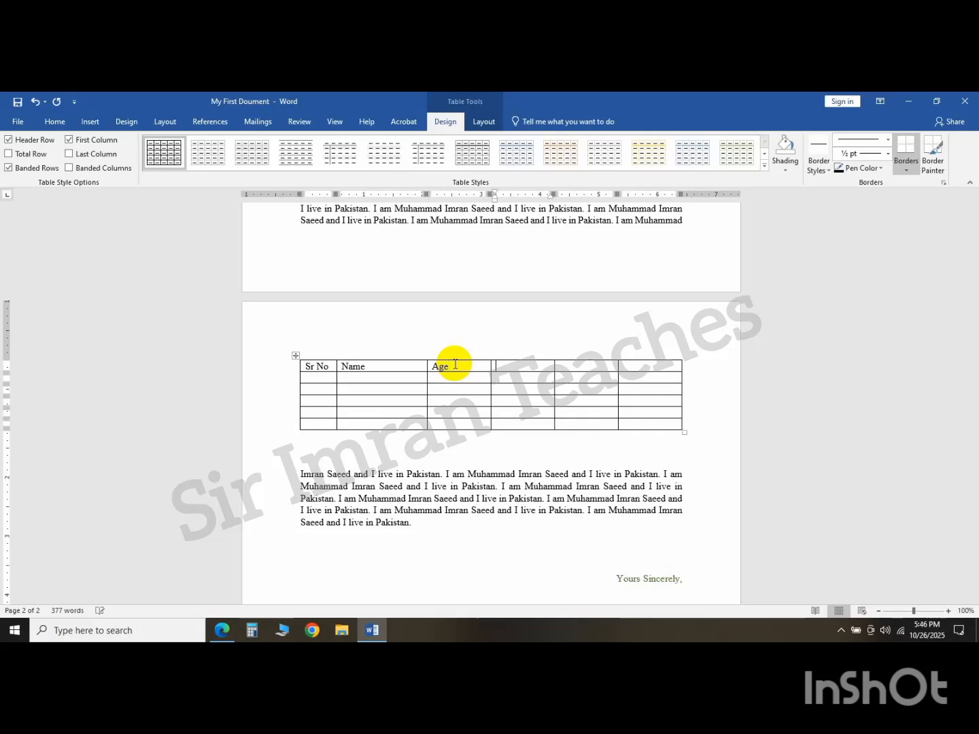
key(Tab)
text(C)
text(laa )
text(Address)
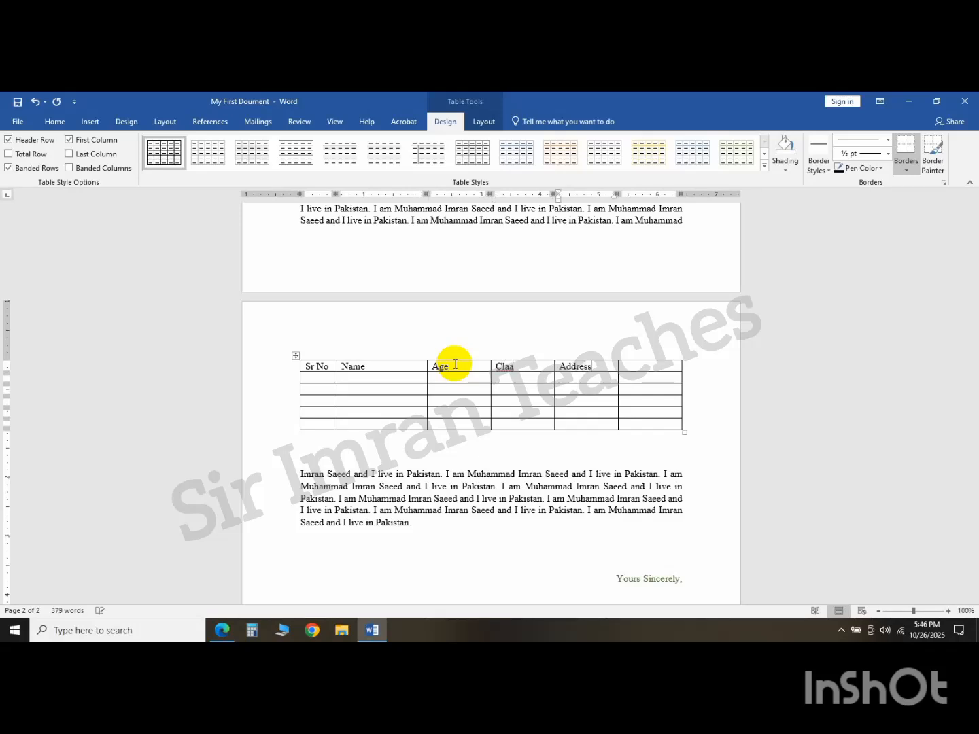
click(523, 370)
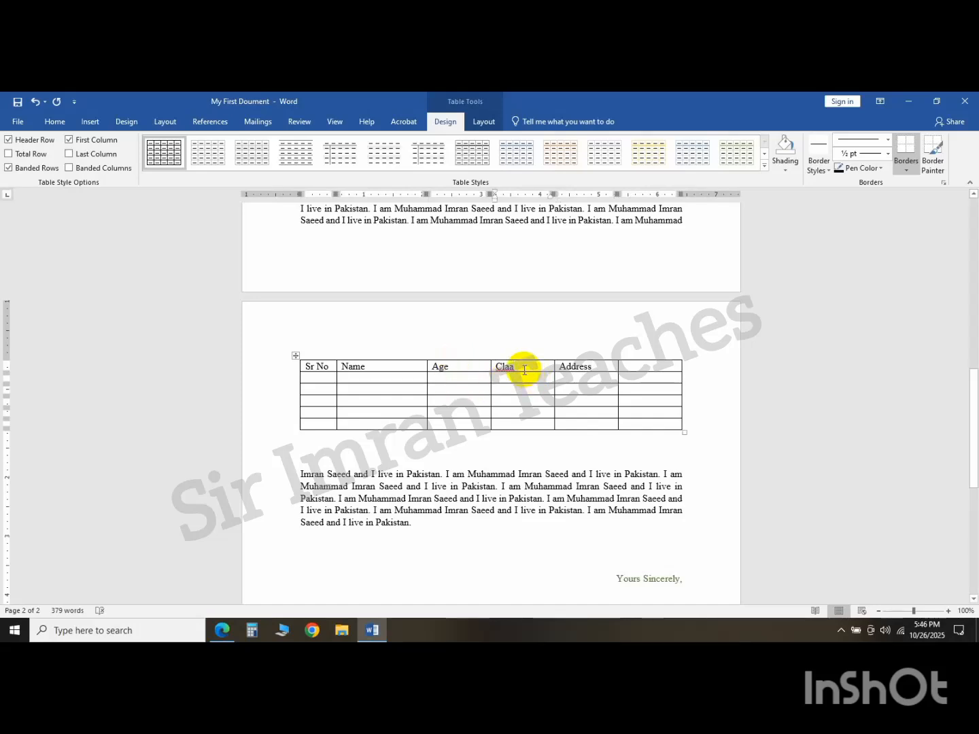
key(BackSpace)
text(ss)
click(469, 401)
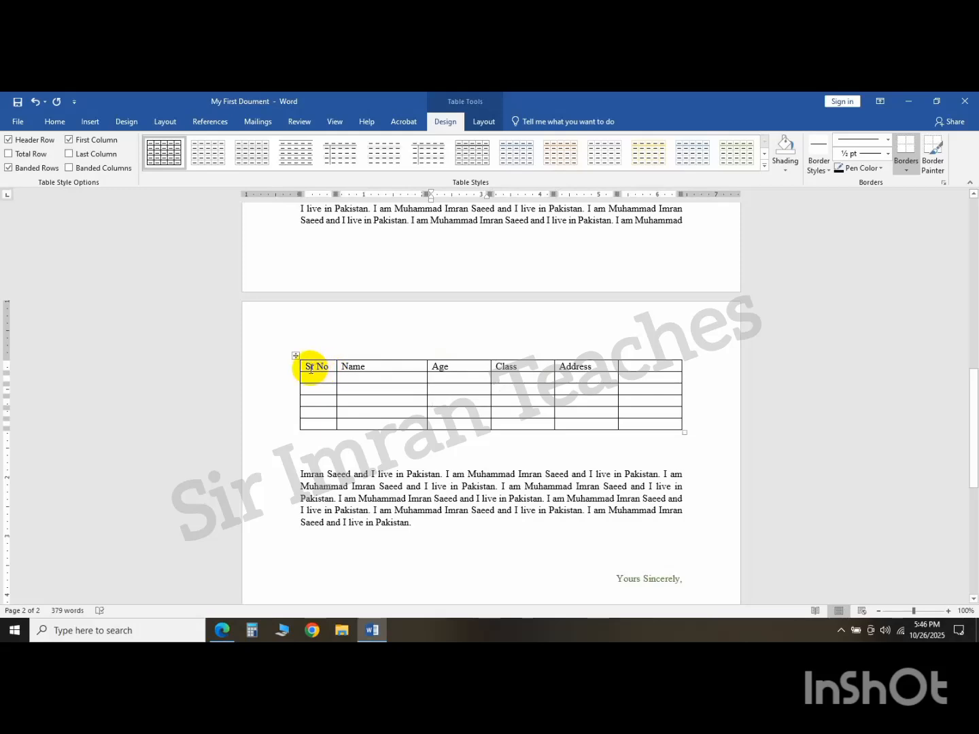
Make the table's header row bold with a font size of 14
drag(310, 368, 666, 354)
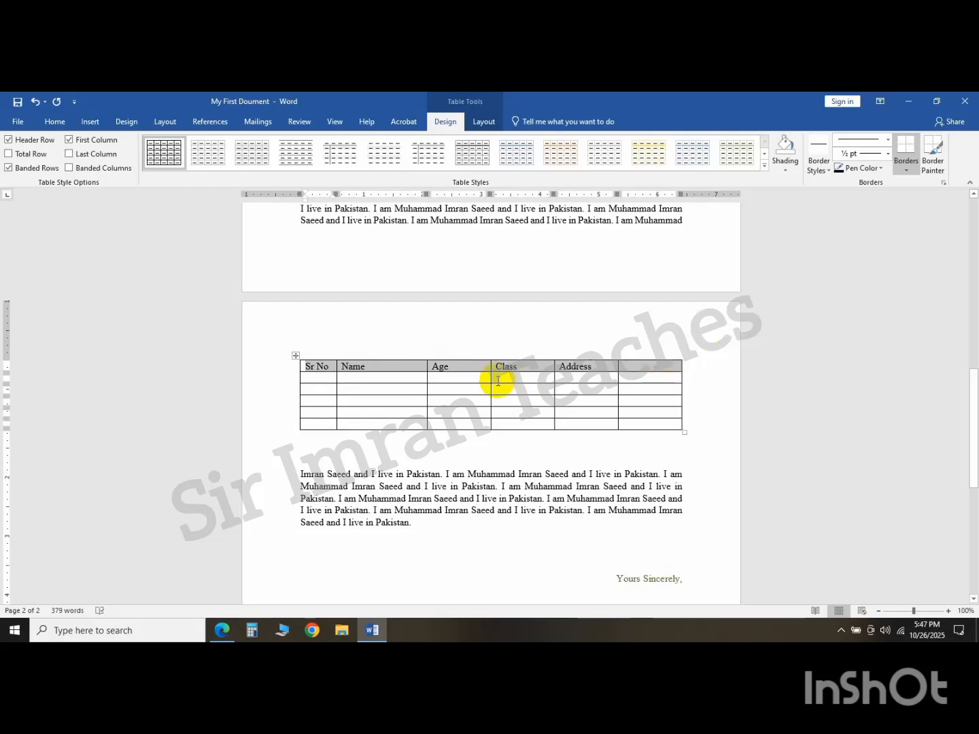
click(48, 124)
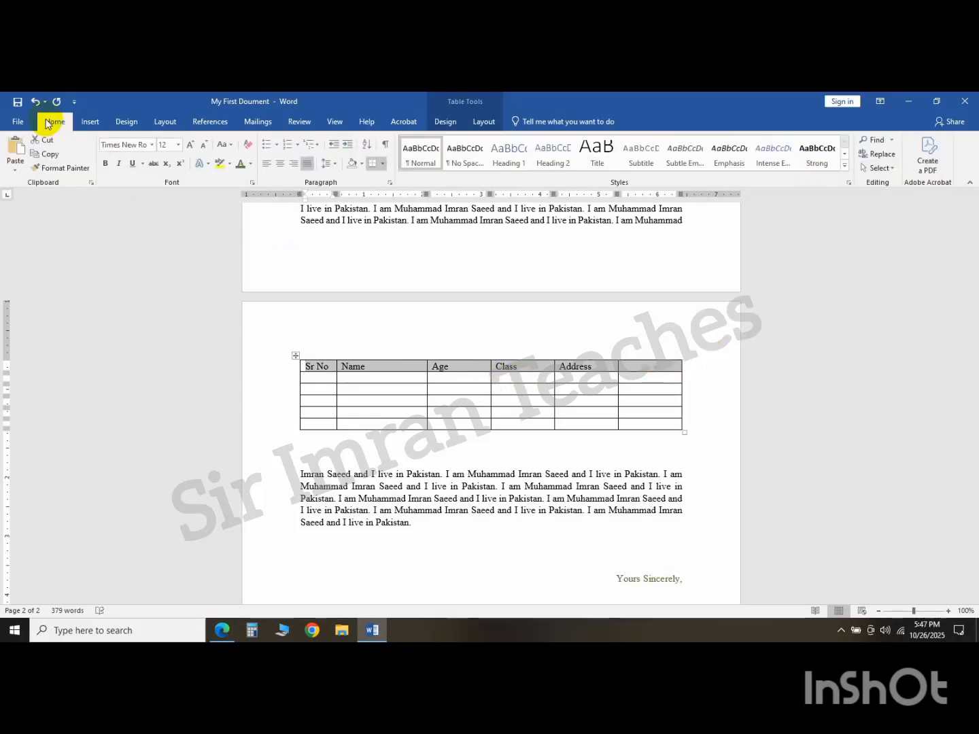
click(106, 162)
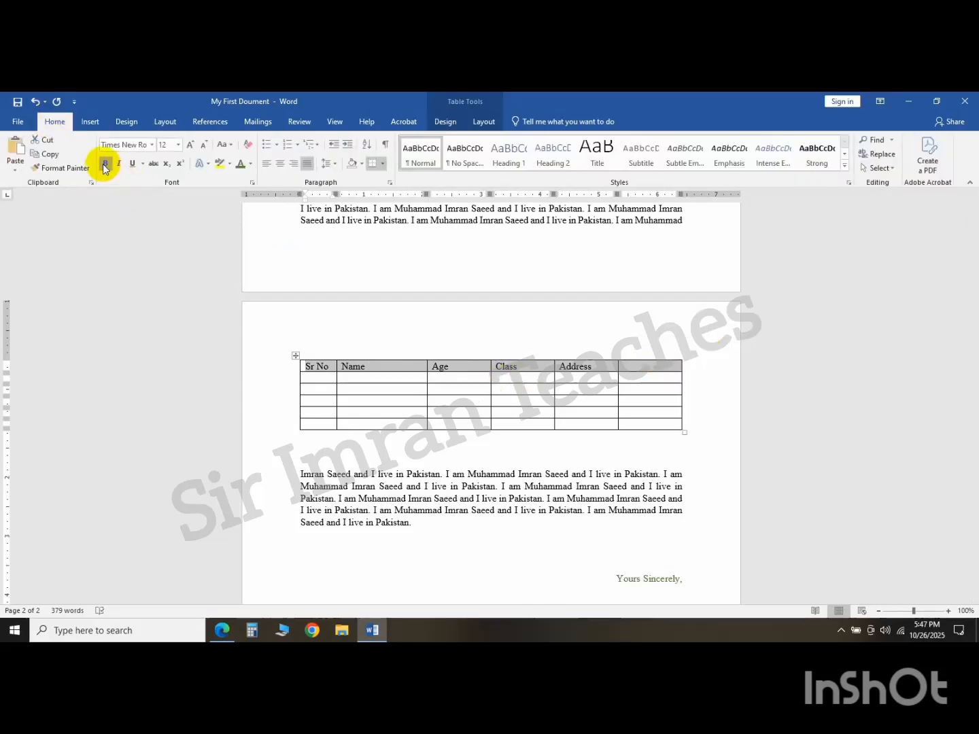
click(179, 144)
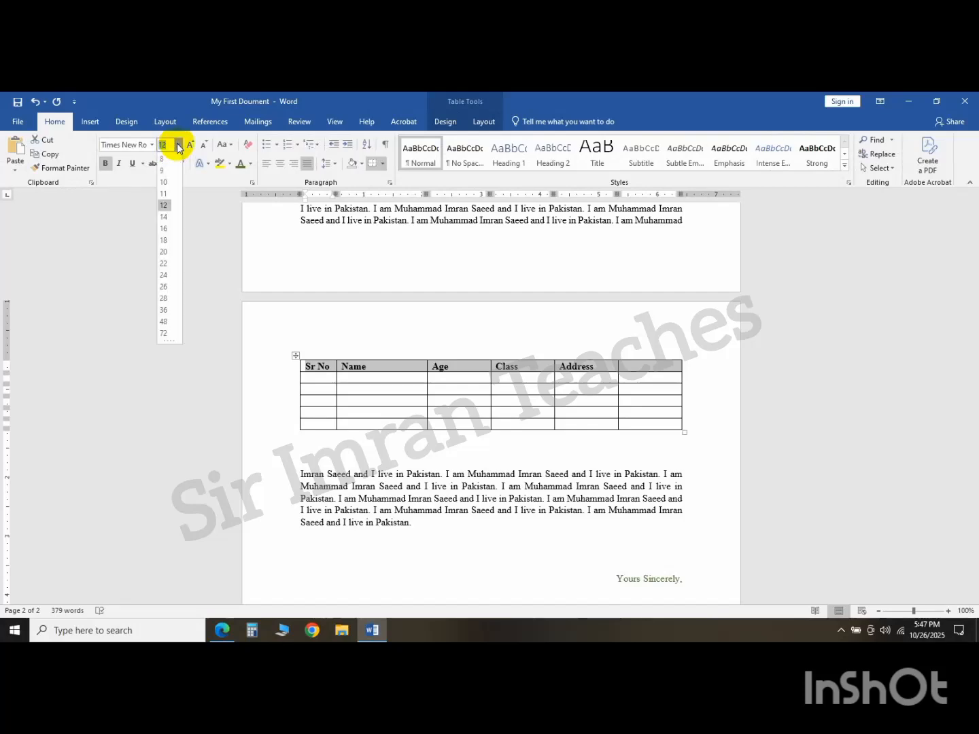
click(166, 217)
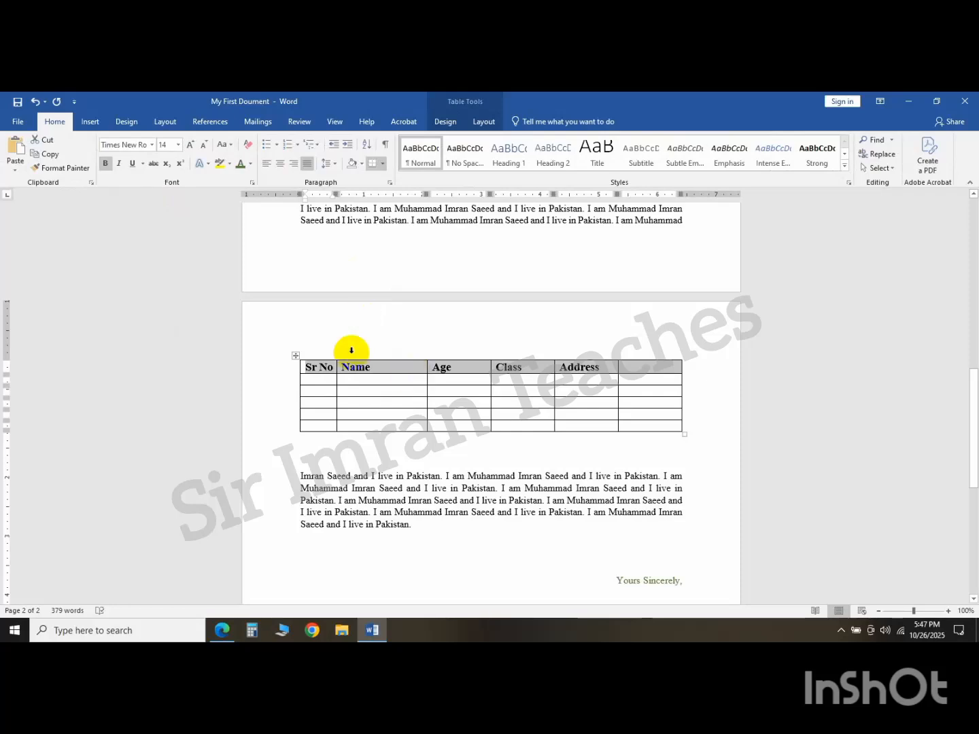
Shade the table's header row light grey
click(360, 164)
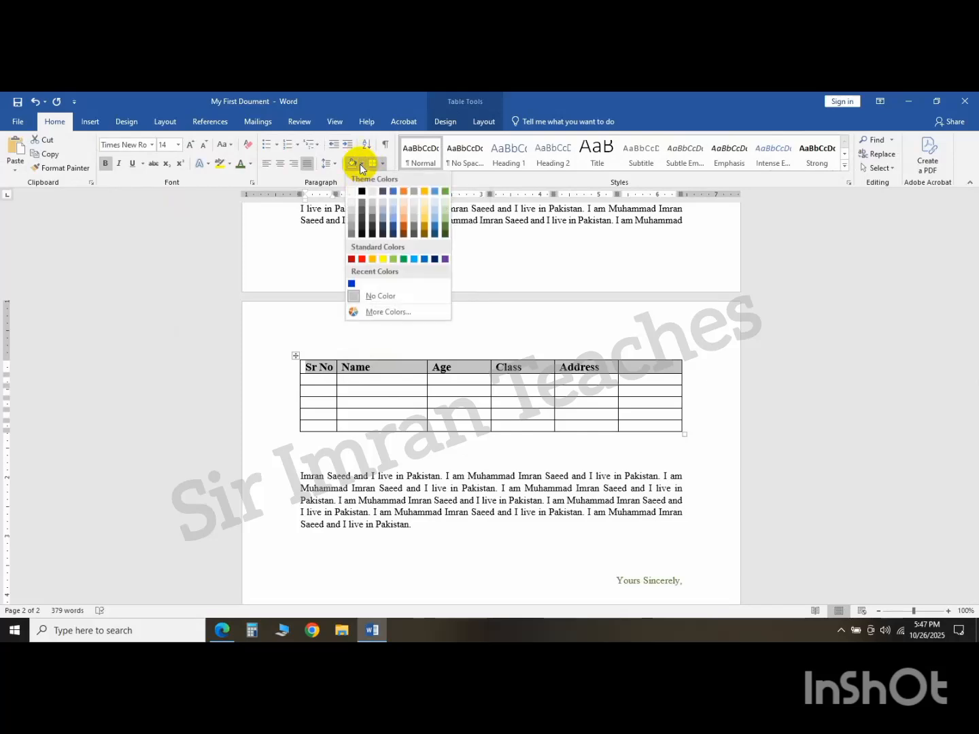
click(372, 202)
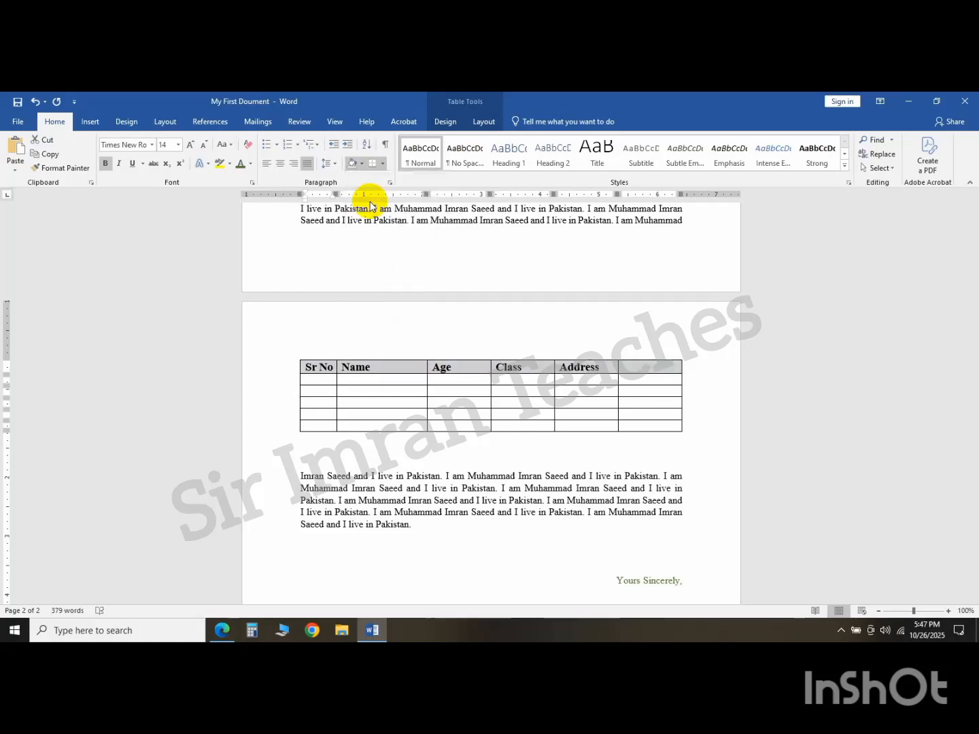
click(462, 392)
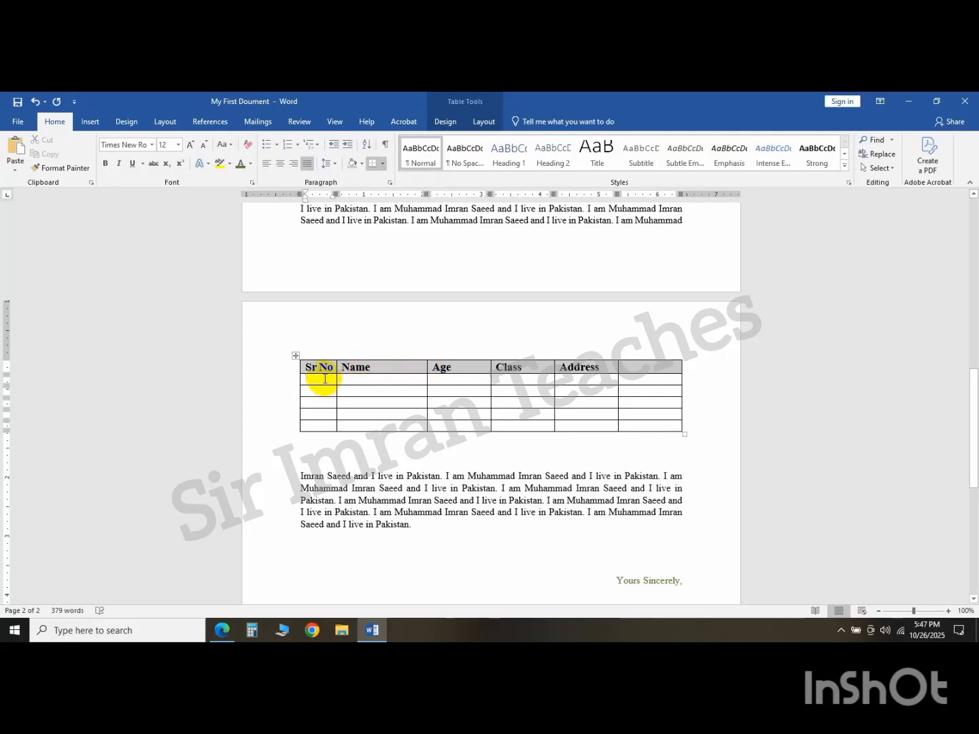
Fill the first row below the headings with 1, "Ab cd", 18, "BSBio" and "Isb"
text(1)
key(Tab)
key(Tab)
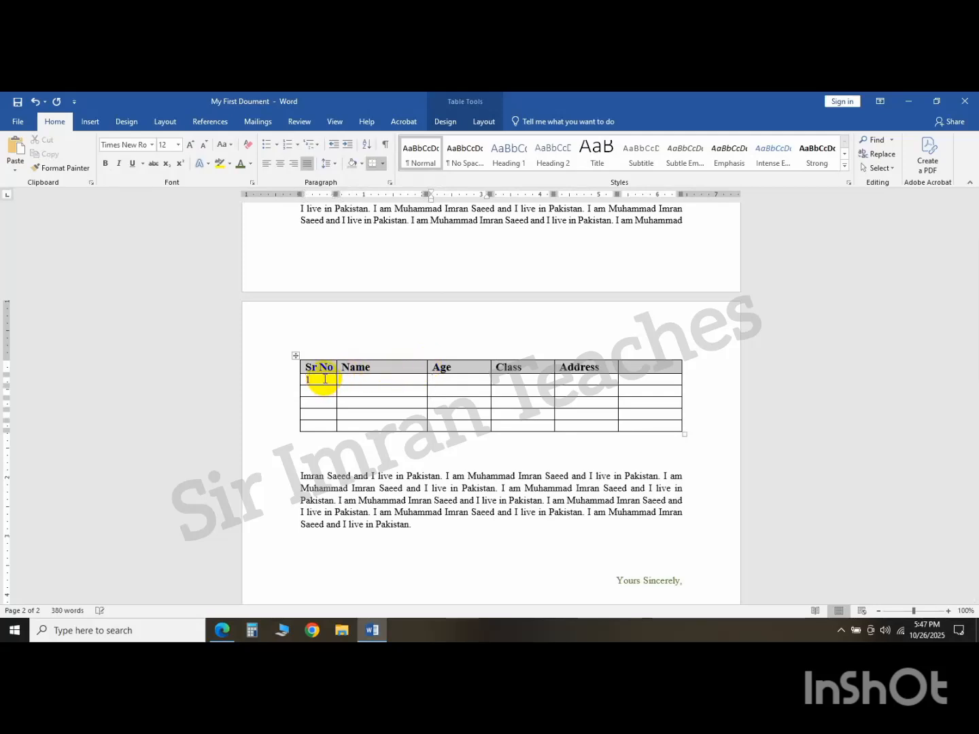
text(abc)
key(Left)
text(Ab cd)
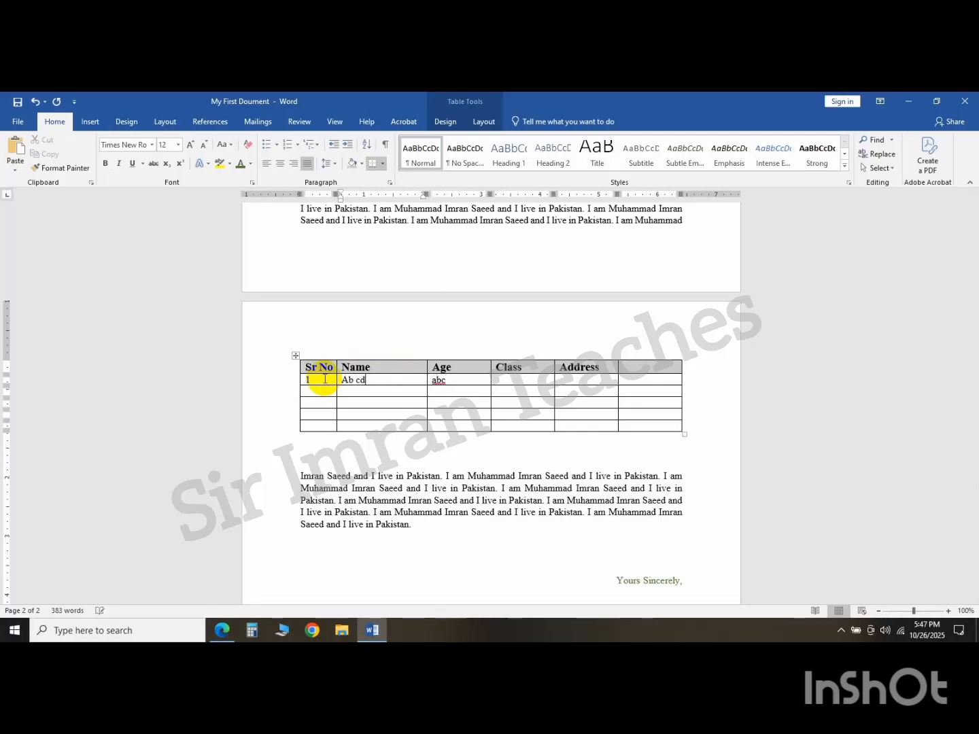
key(Tab)
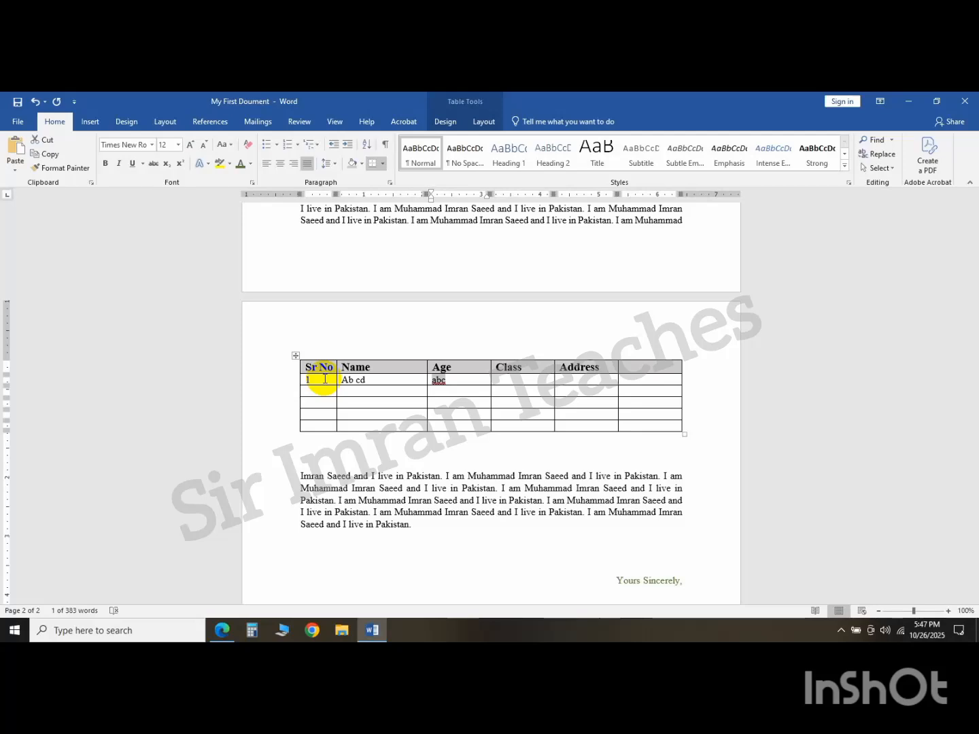
text(18)
key(Tab)
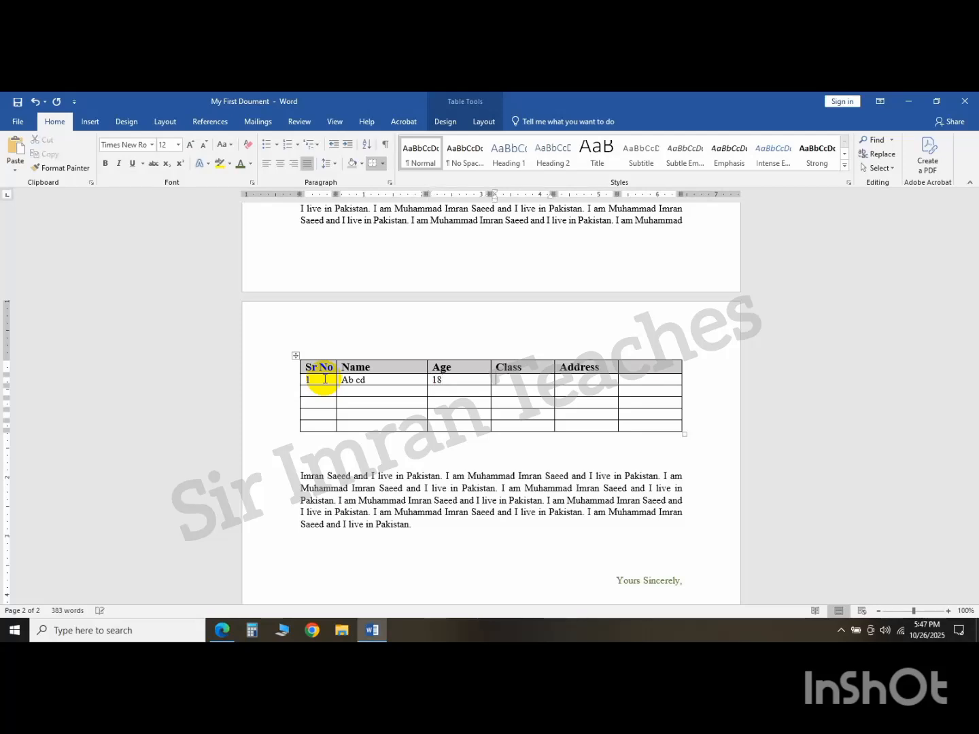
text(BSBio)
key(Tab)
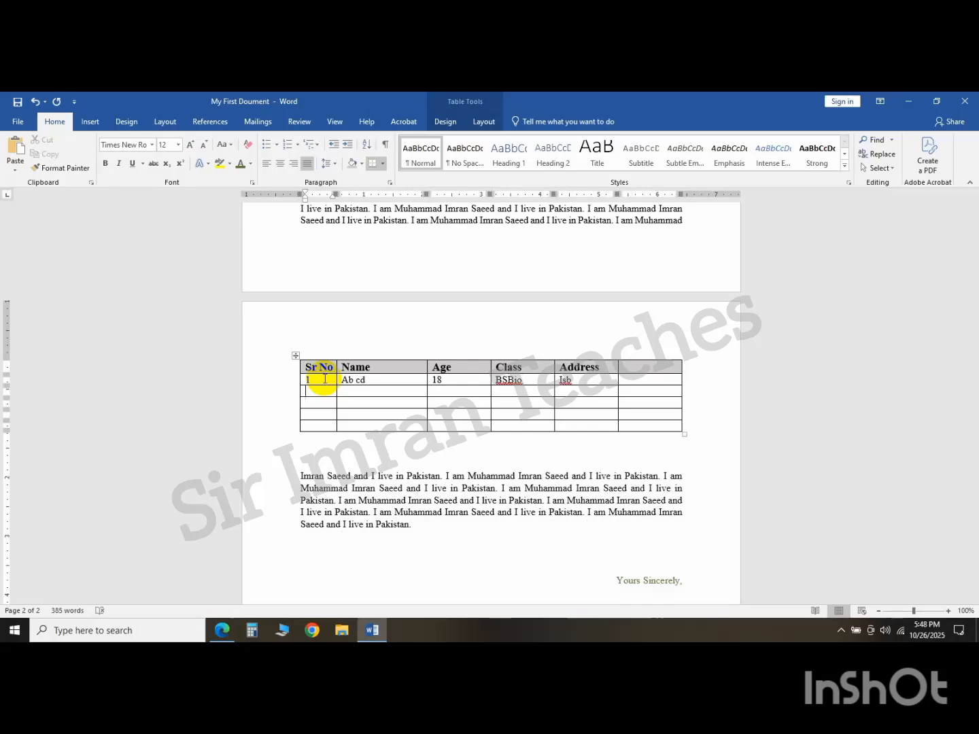
Fill the second data row with 2, "JKLM", 17 and "BS-Biochemistry", leaving the address empty
text(2)
key(Tab)
text(JKLM)
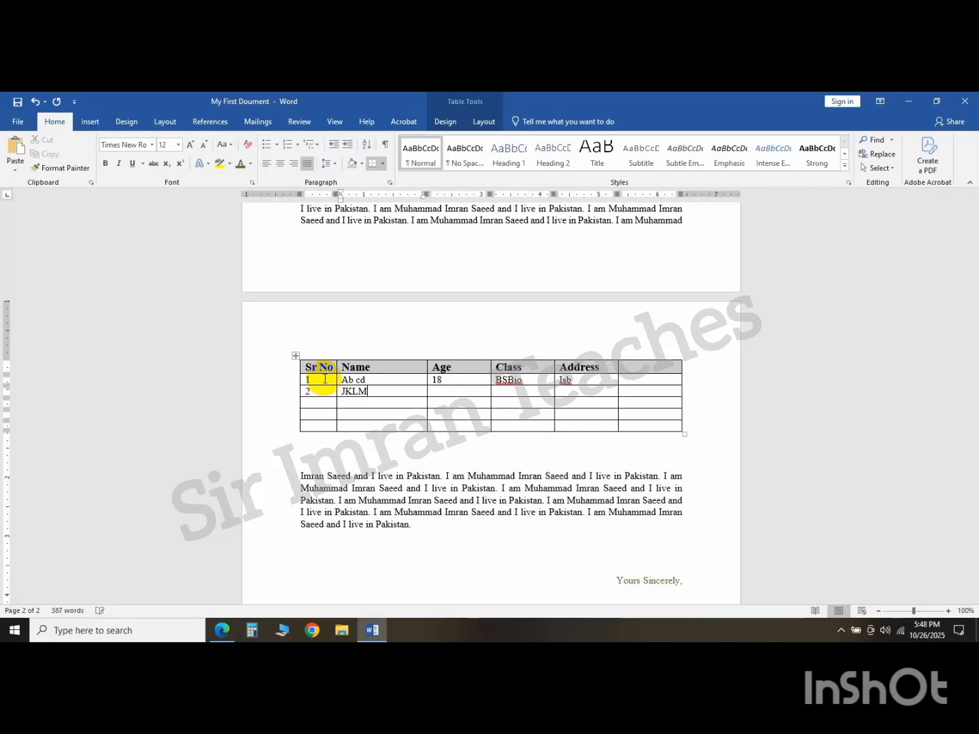
key(Tab)
text(17)
key(Tab)
text(BS-Bio)
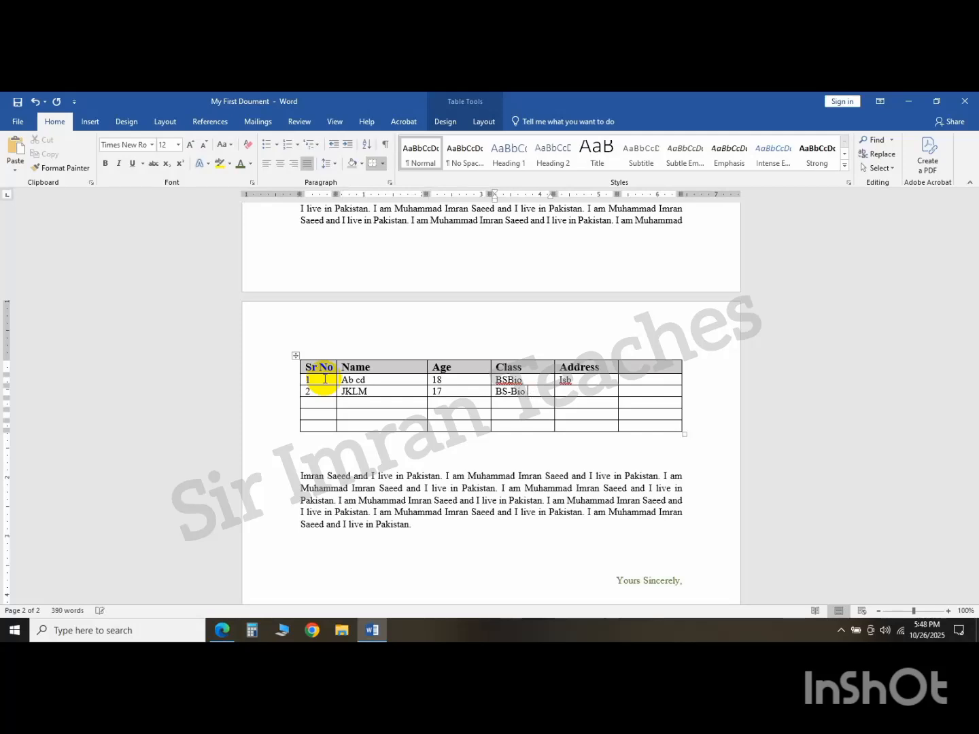
text(chemistr)
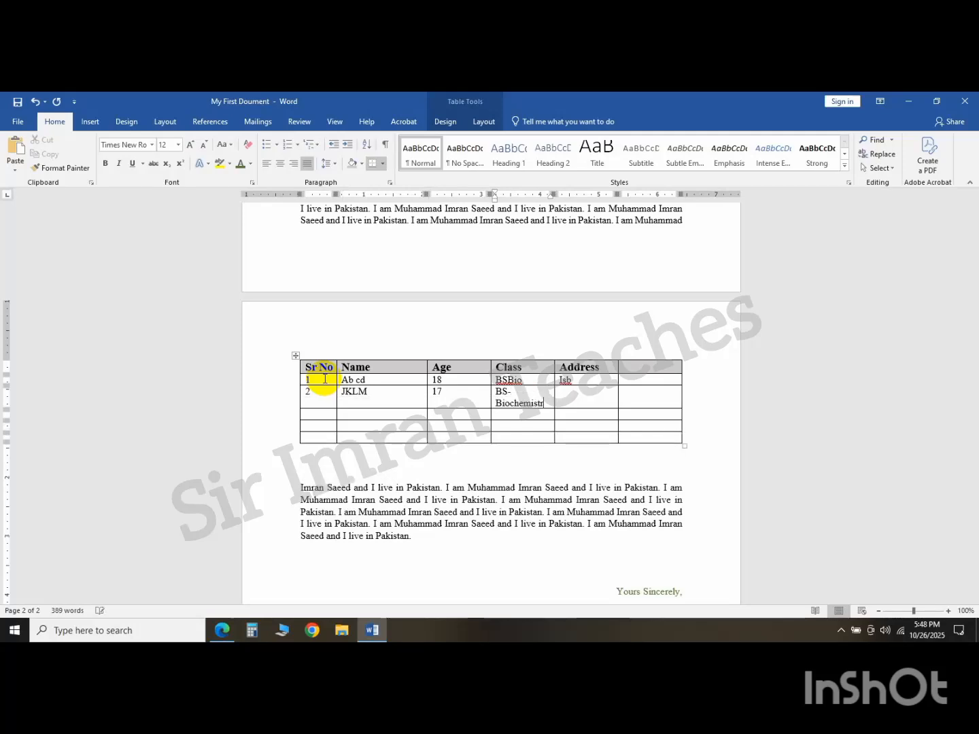
text(y)
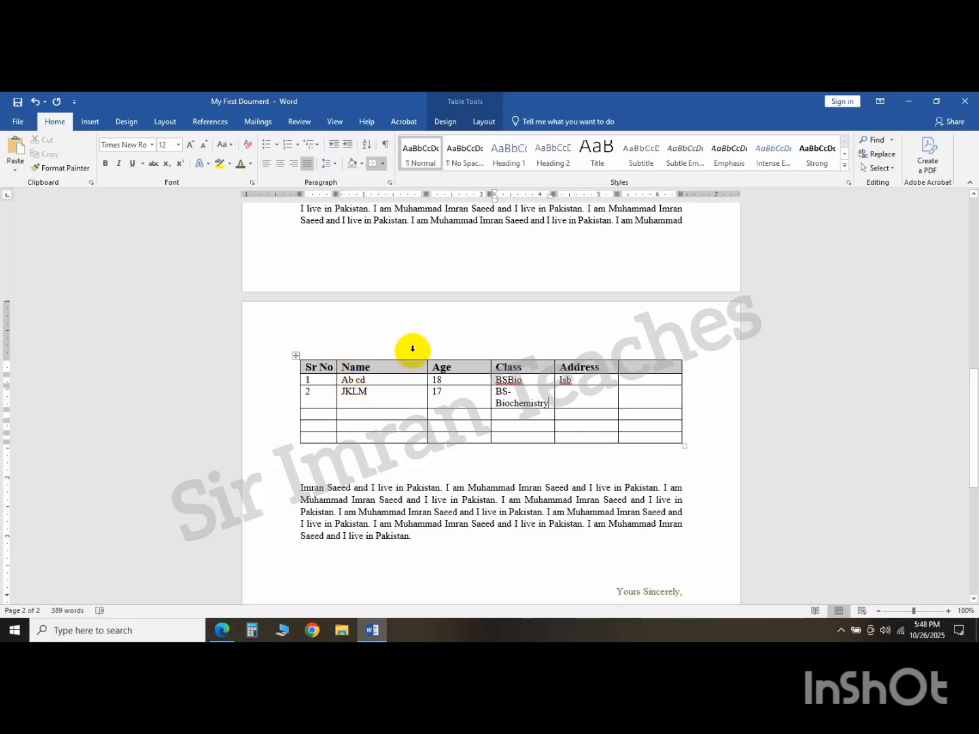
Change the first record's class to "BS-Bio" and widen the Class column so that "BS-Biochemistry" fits on one line
click(510, 382)
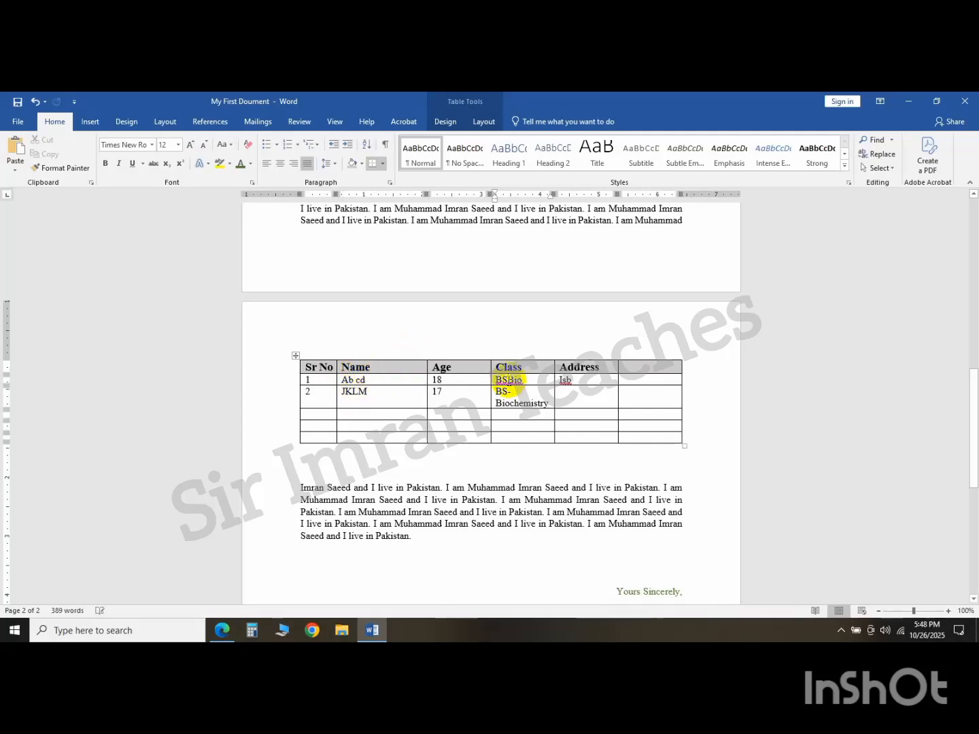
text(-)
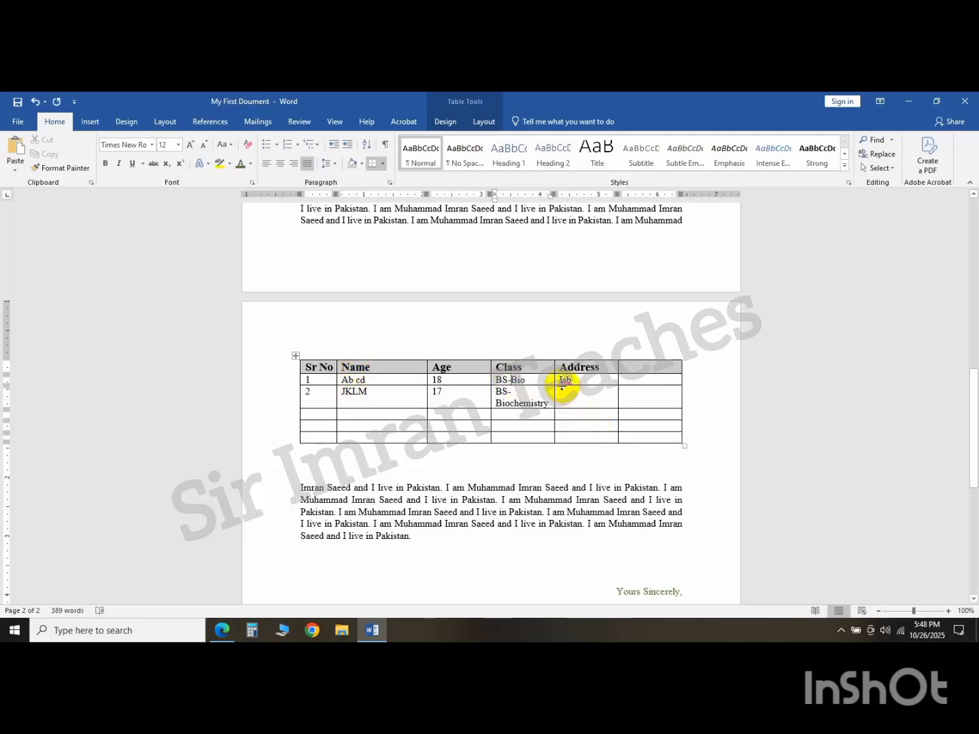
drag(554, 377, 573, 377)
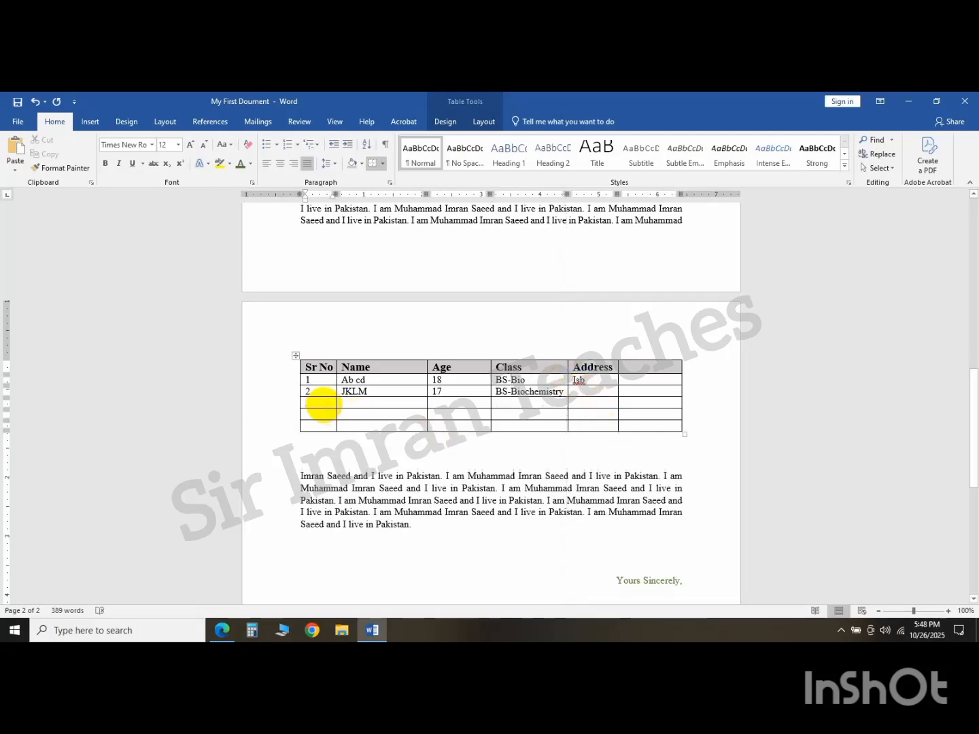
Fill the third data row with 3, "Kfkdfj gd", 19, "BS-CS" and "Rwp", and enter "Rwp" as the second record's address
text(3)
key(Tab)
text(Kfkdfj gd)
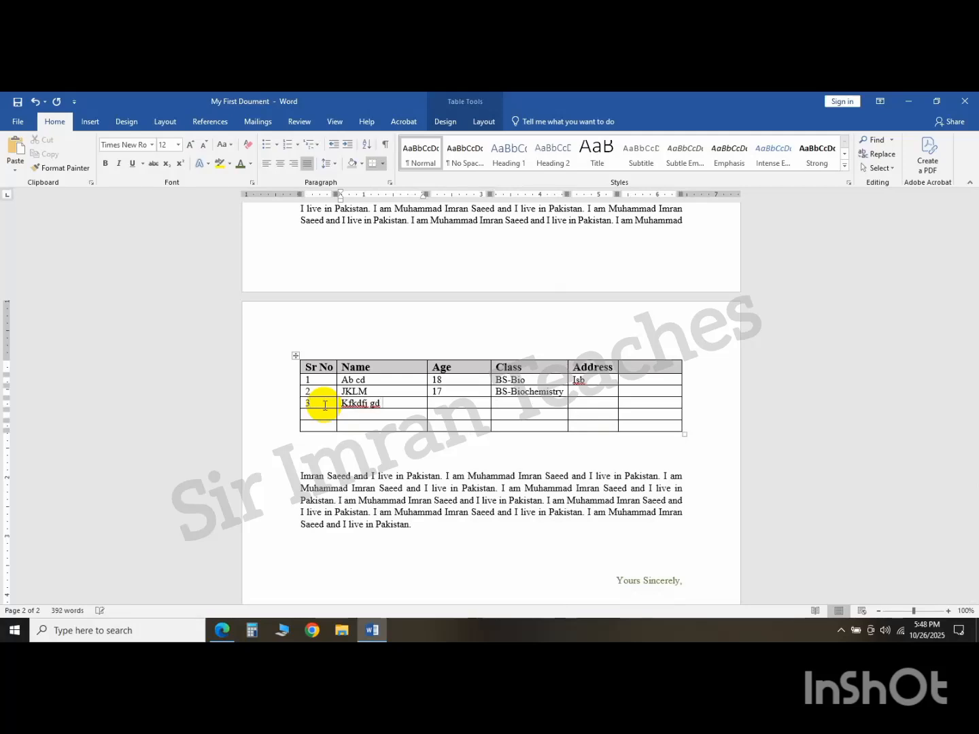
key(Tab)
text(19)
text(BS)
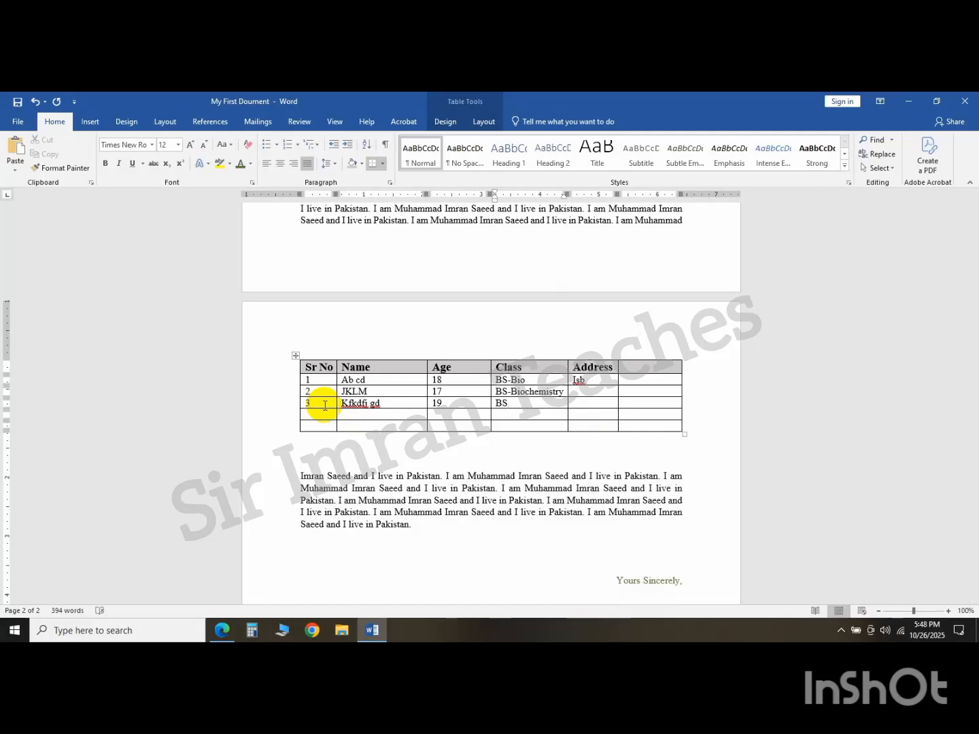
text(-CS)
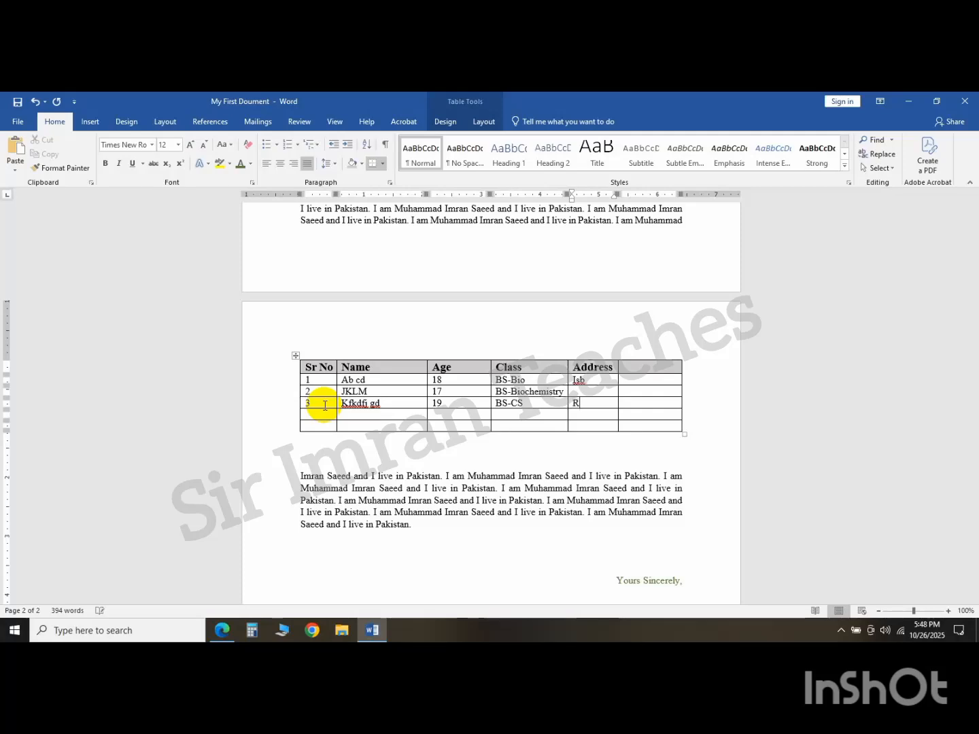
text(Rwp)
key(Up)
text(Rwp)
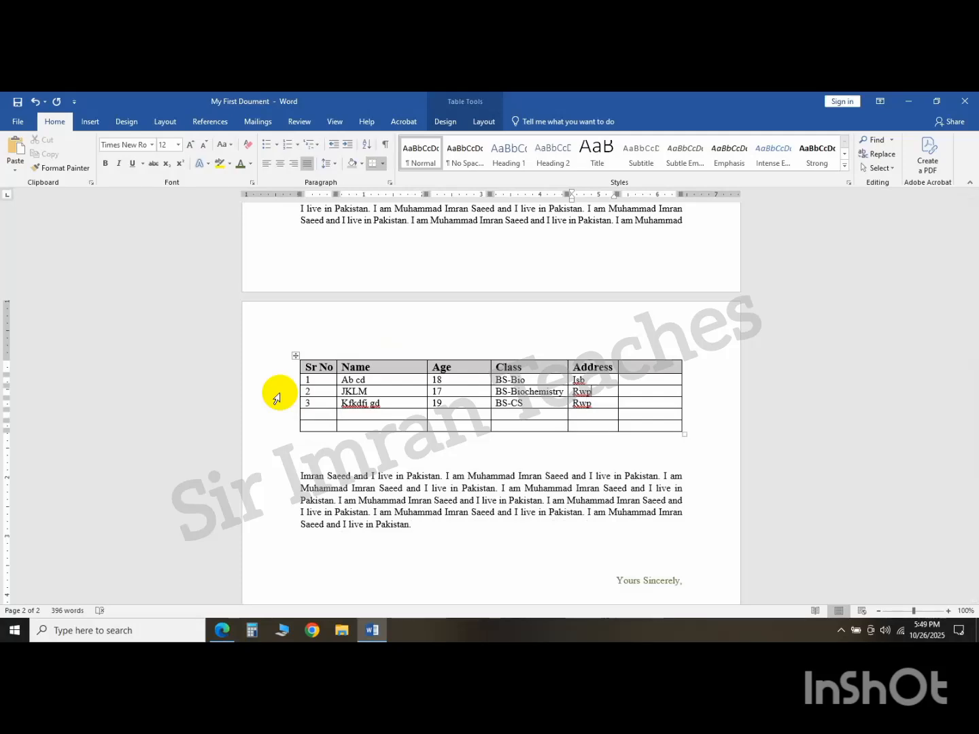
Delete the row of the JKLM record and undo the deletion
mouse_move(278, 398)
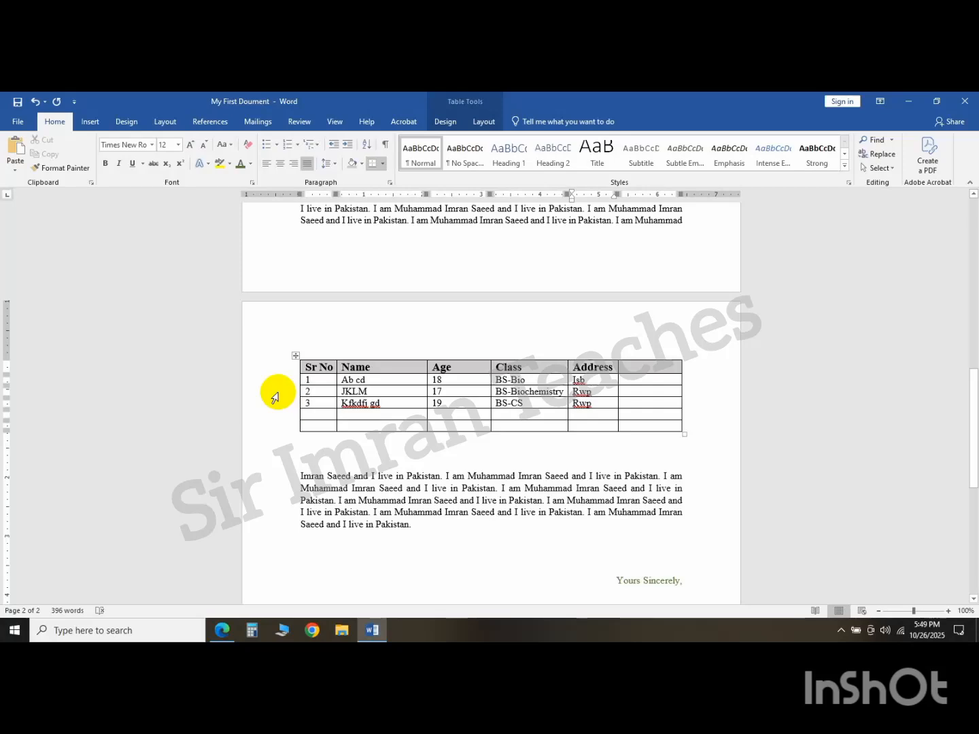
click(276, 397)
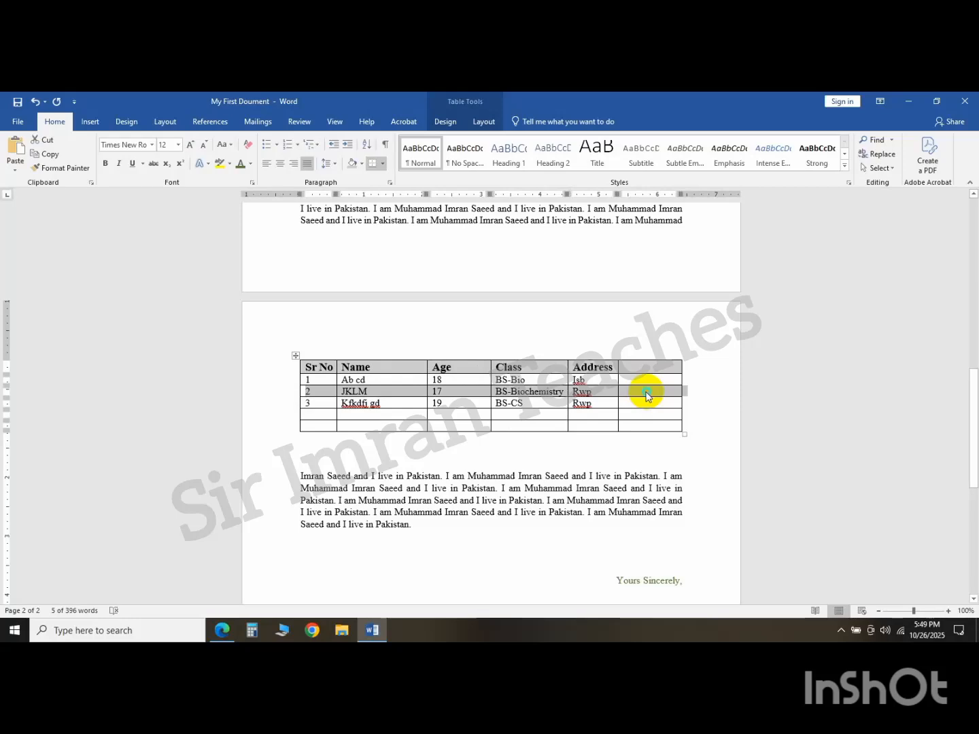
right_click(646, 397)
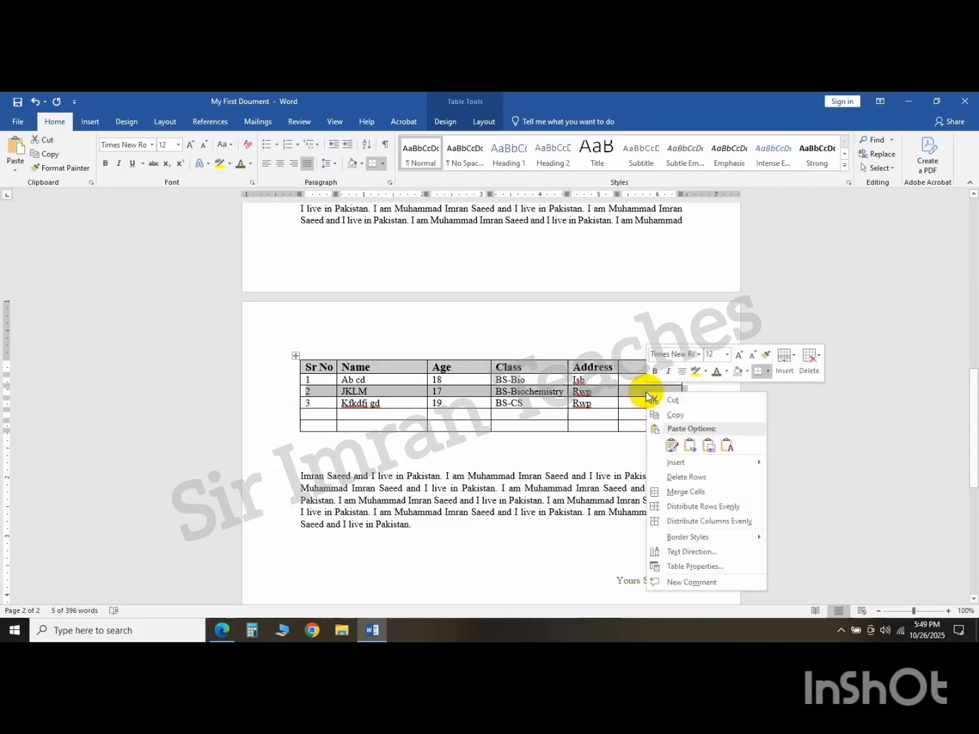
click(713, 480)
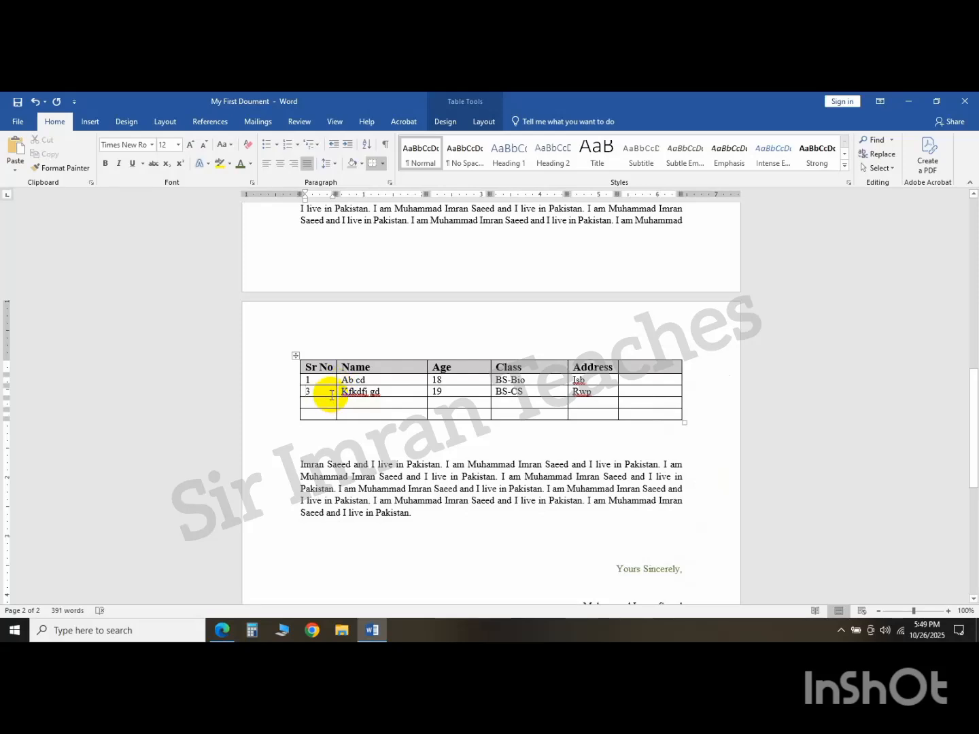
click(34, 101)
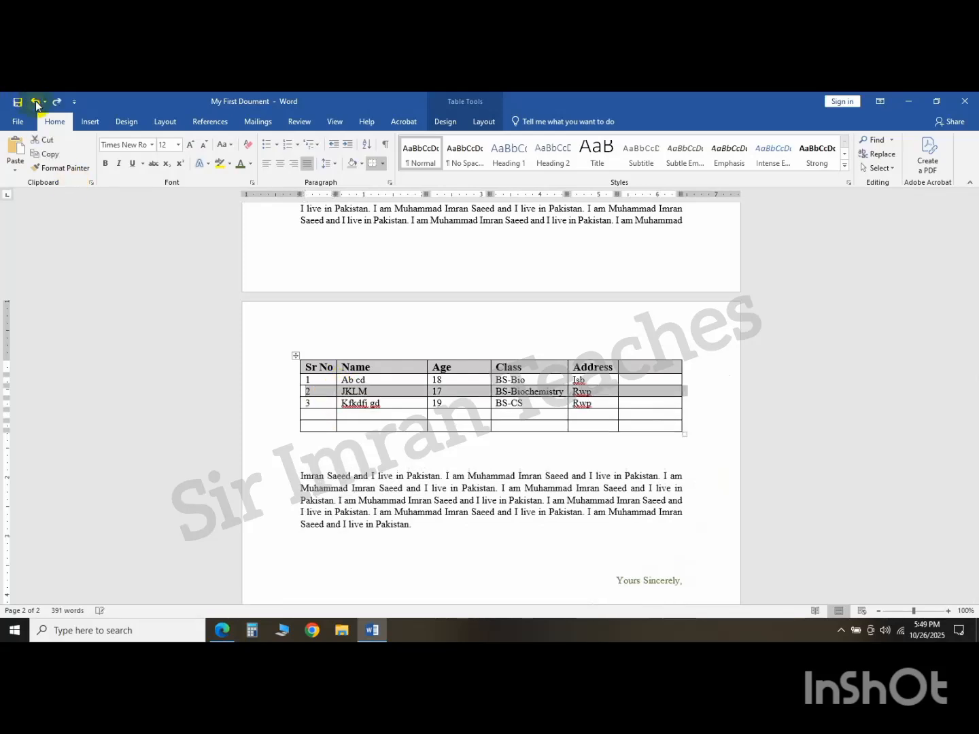
Insert an empty row above the JKLM record in the student table
click(466, 425)
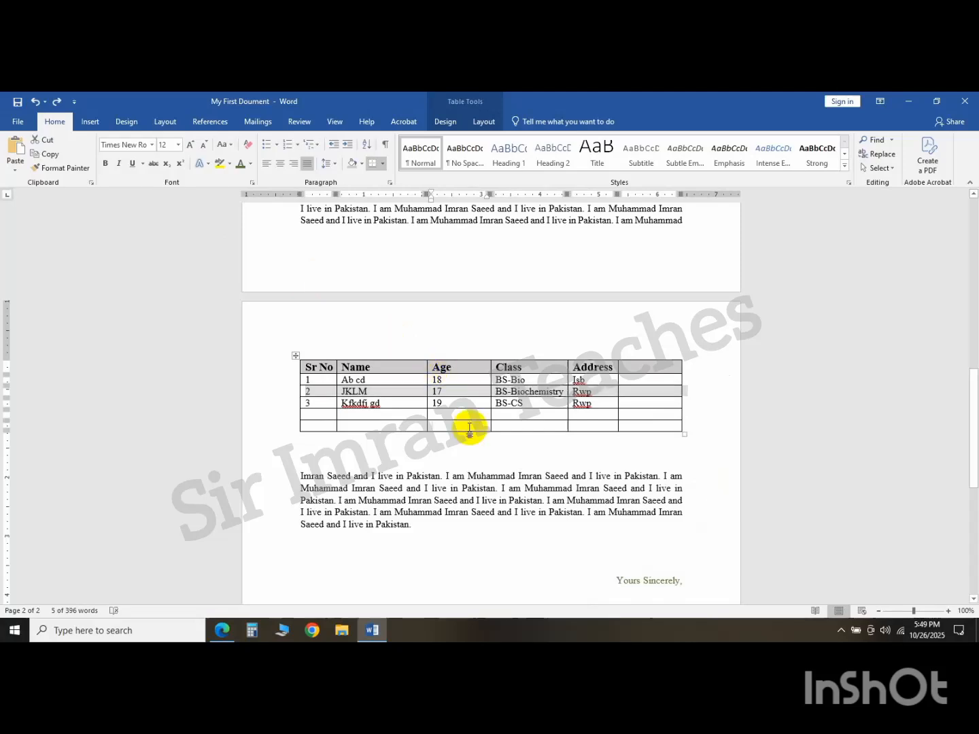
click(263, 393)
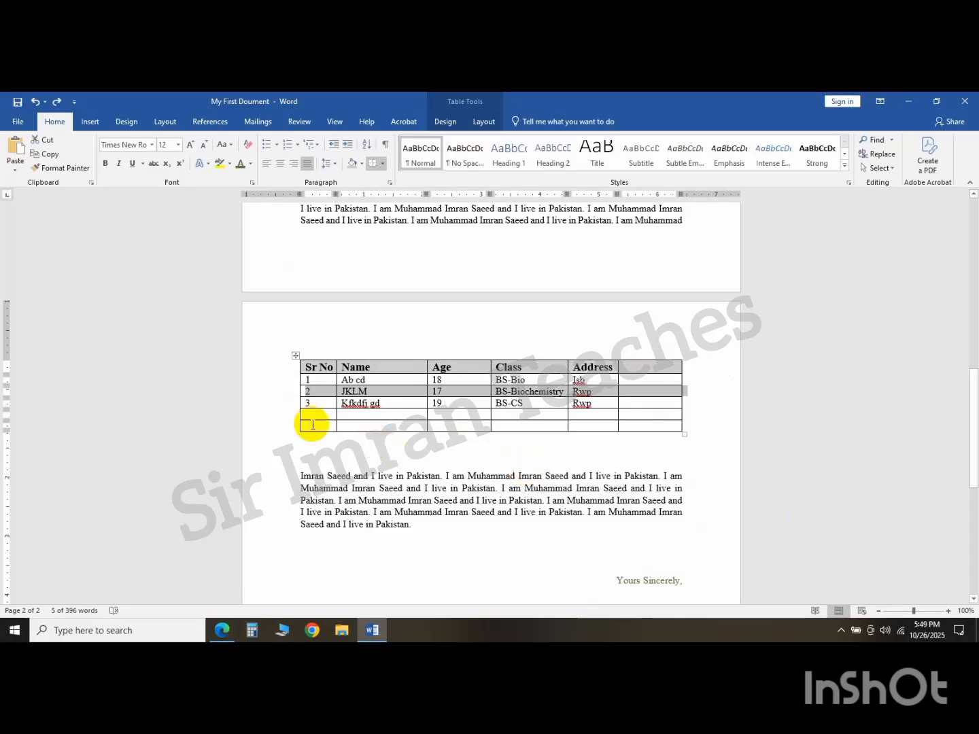
right_click(265, 394)
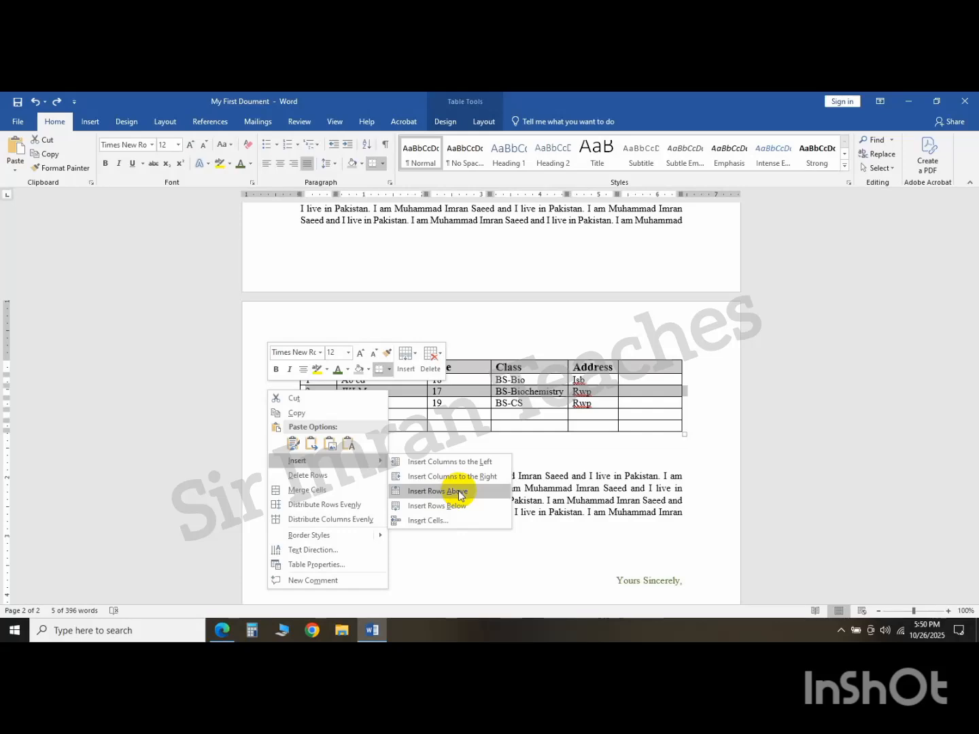
click(460, 493)
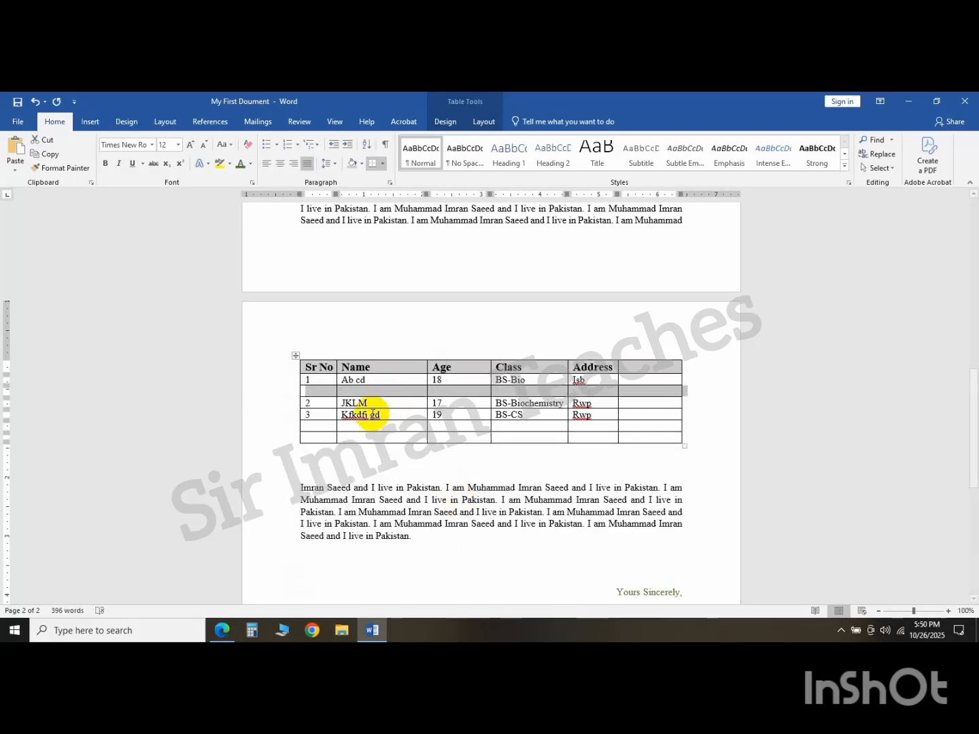
Fill the new row with 7, "Fsdkfhdk", 20, "BSIT" and "JL FL"
click(315, 391)
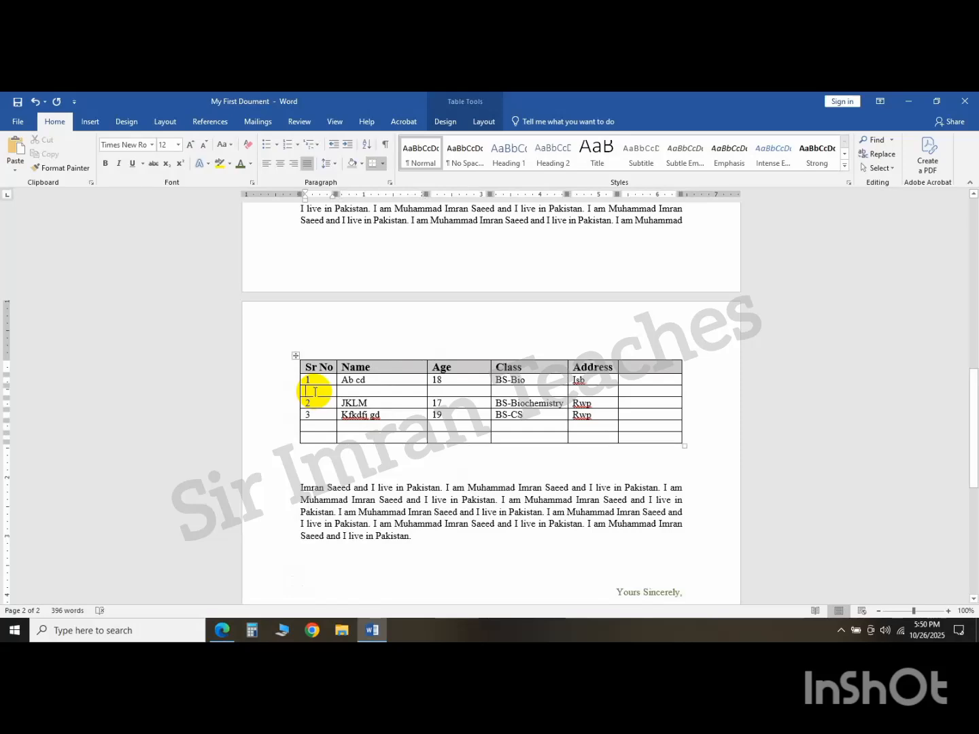
text(7)
key(Tab)
text(fsdkfh)
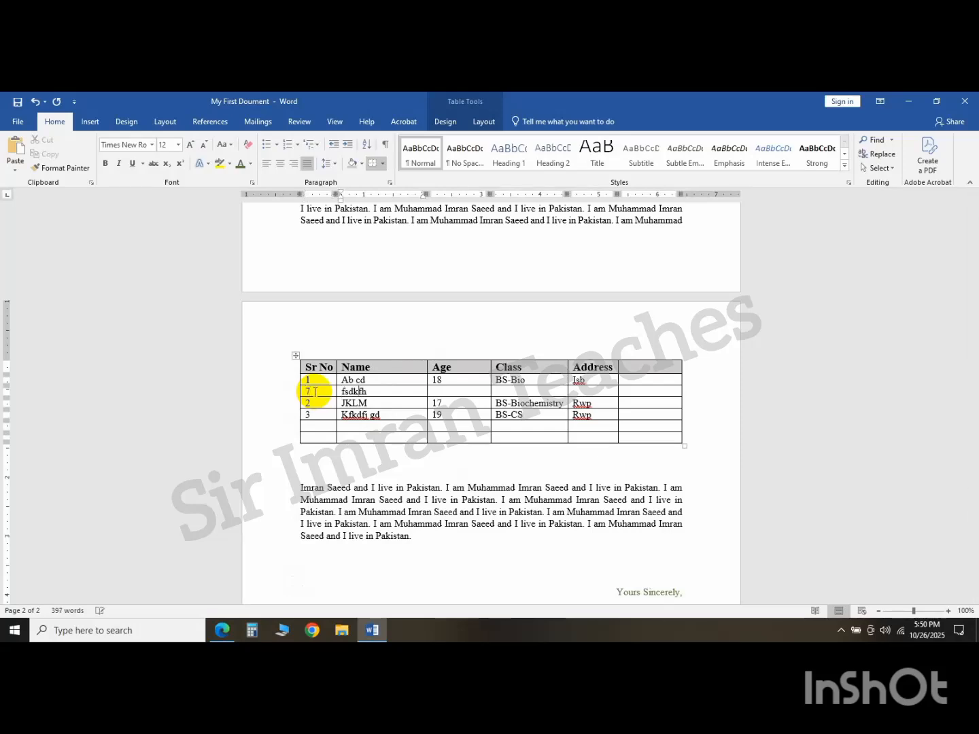
key(Tab)
text(20)
key(Tab)
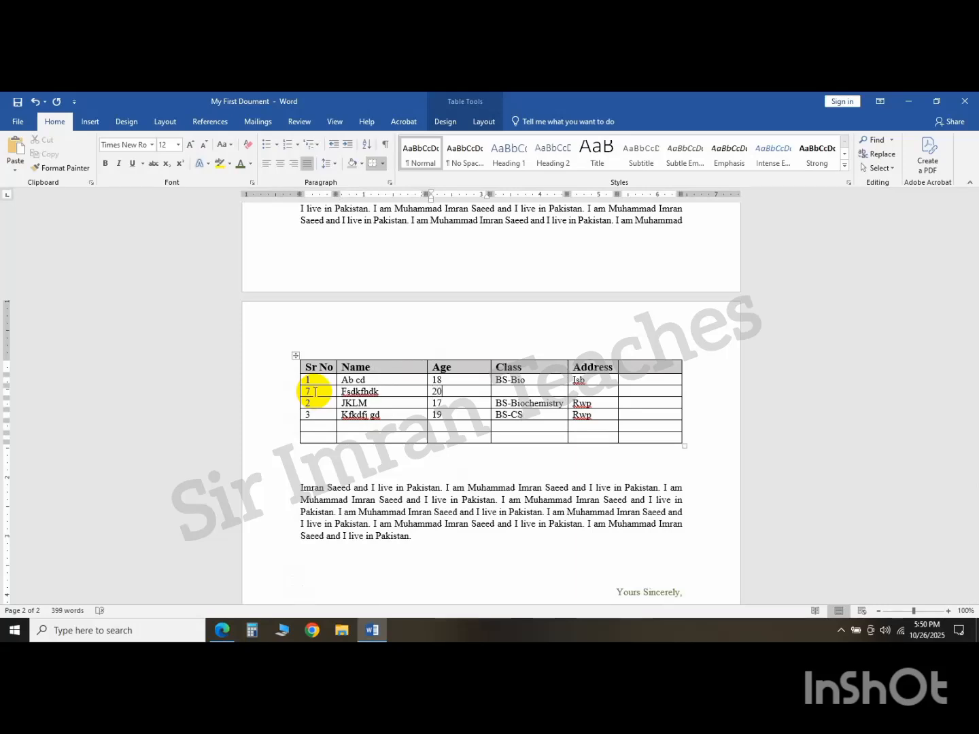
text(BSIT)
key(Tab)
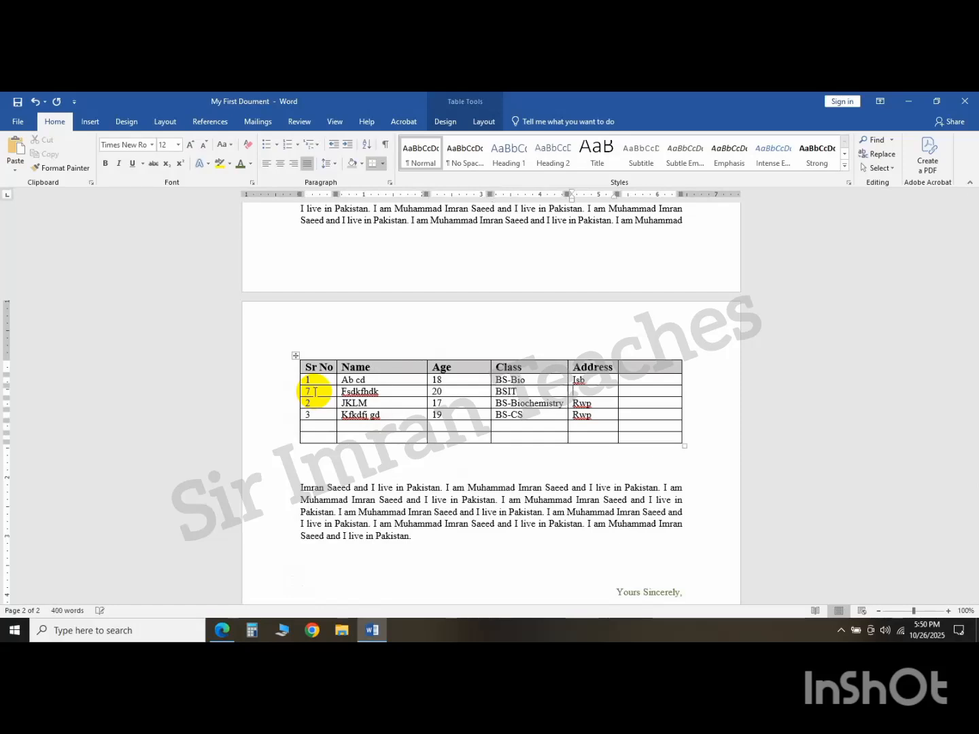
text(JL FL)
Enter the filler text "LLJSDVBHS" in the new row's cell under the blank heading
key(Tab)
text(LLJSDVBHSDJB)
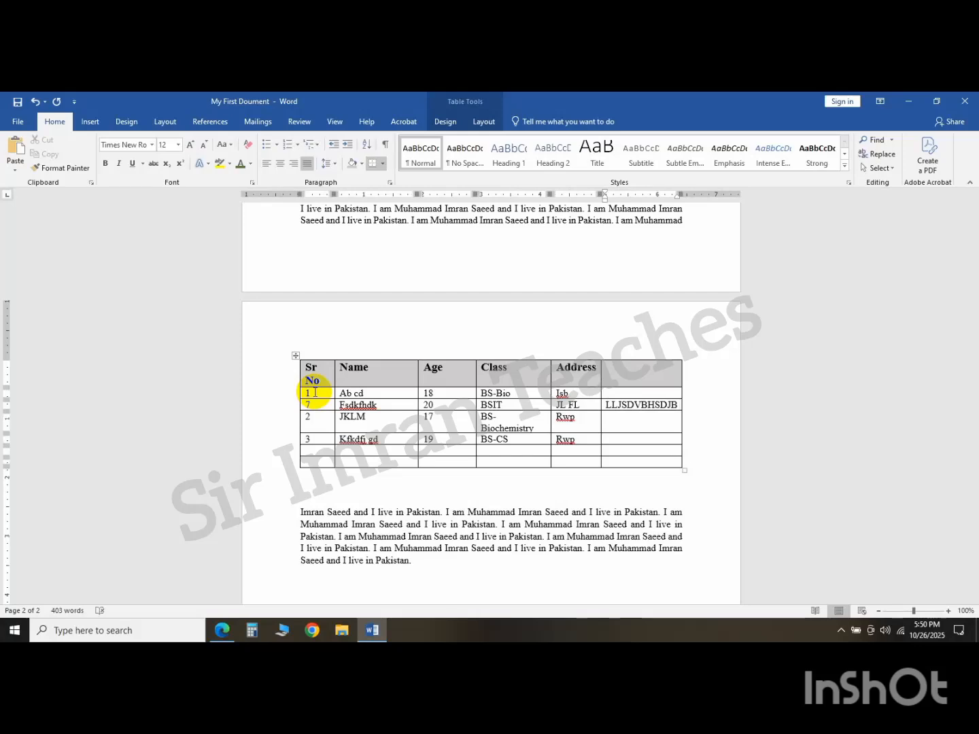
key(BackSpace)
key(BackSpace)
key(BackSpace)
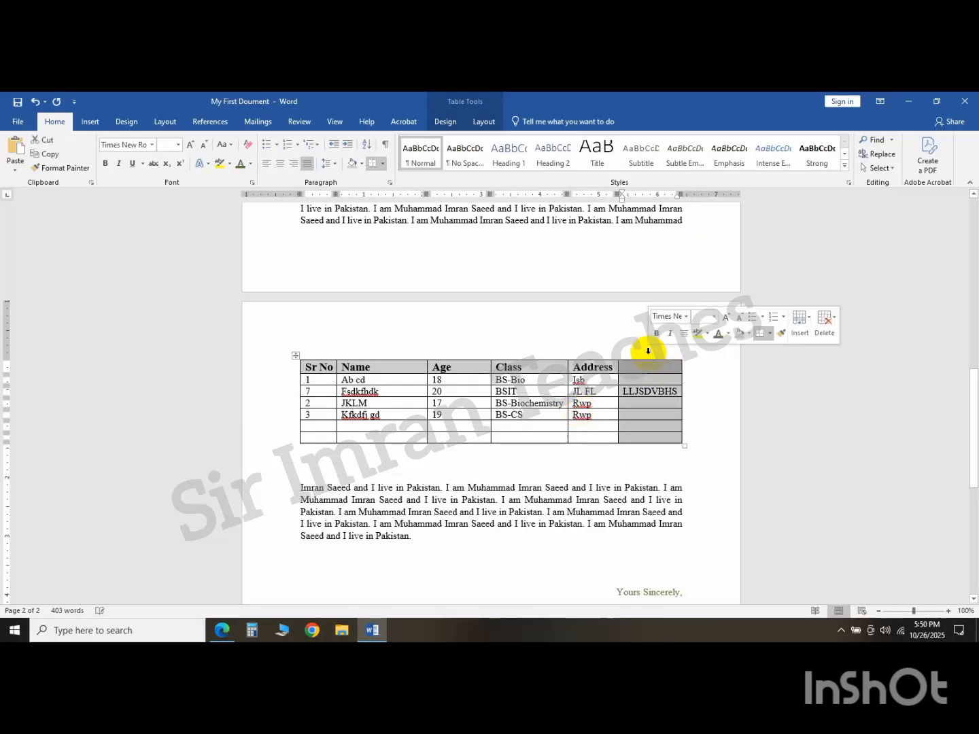
Delete the table's last column, the one without a heading
click(648, 349)
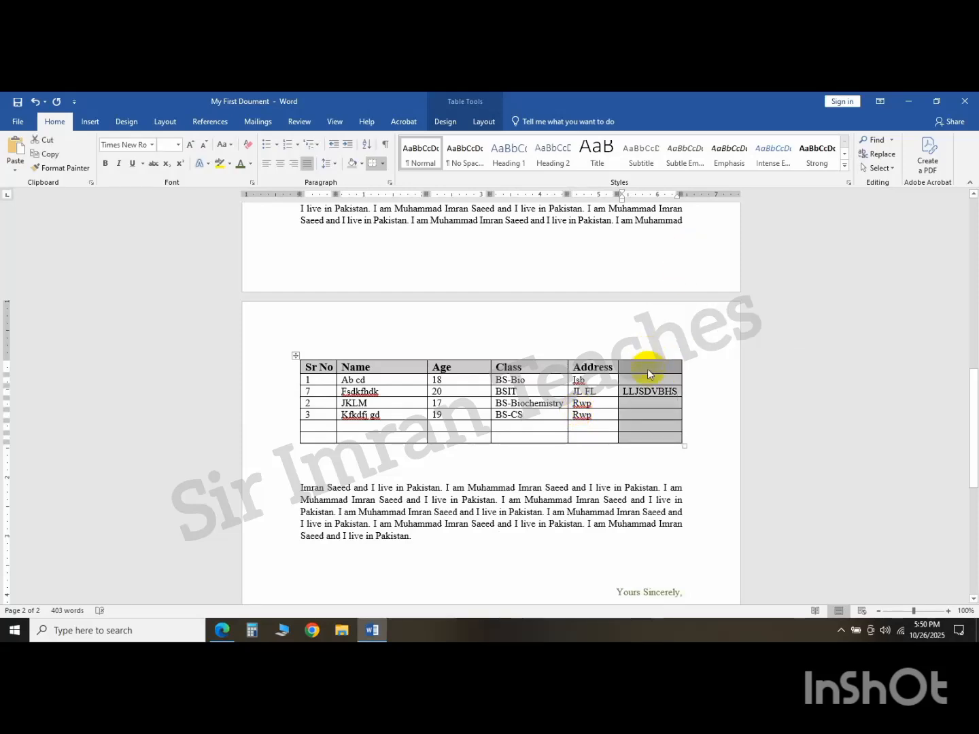
right_click(648, 370)
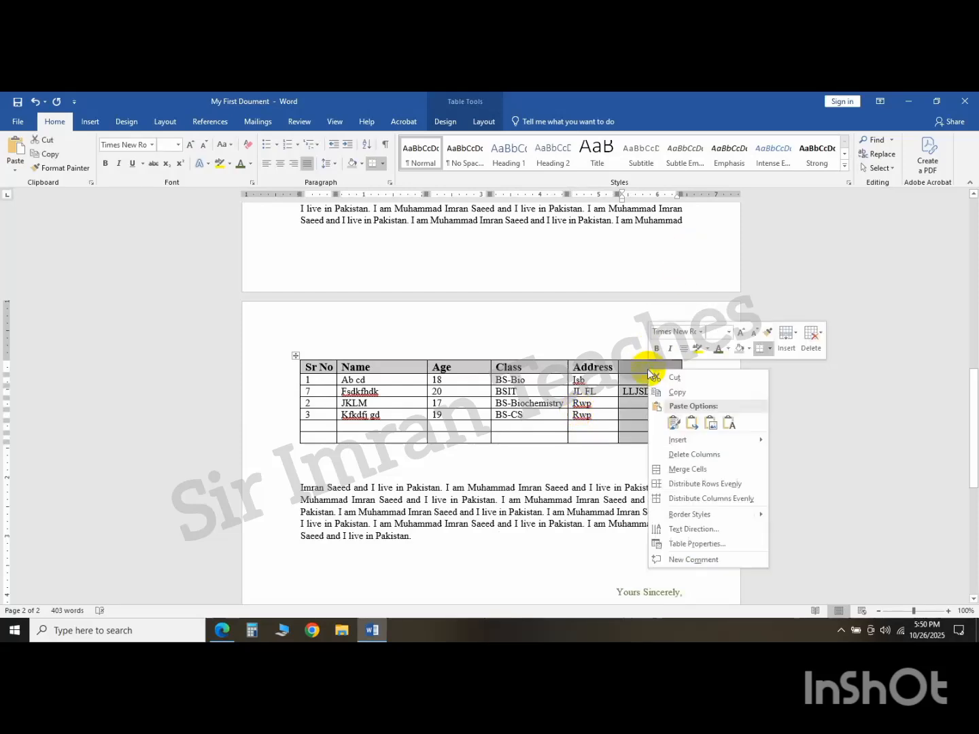
click(710, 455)
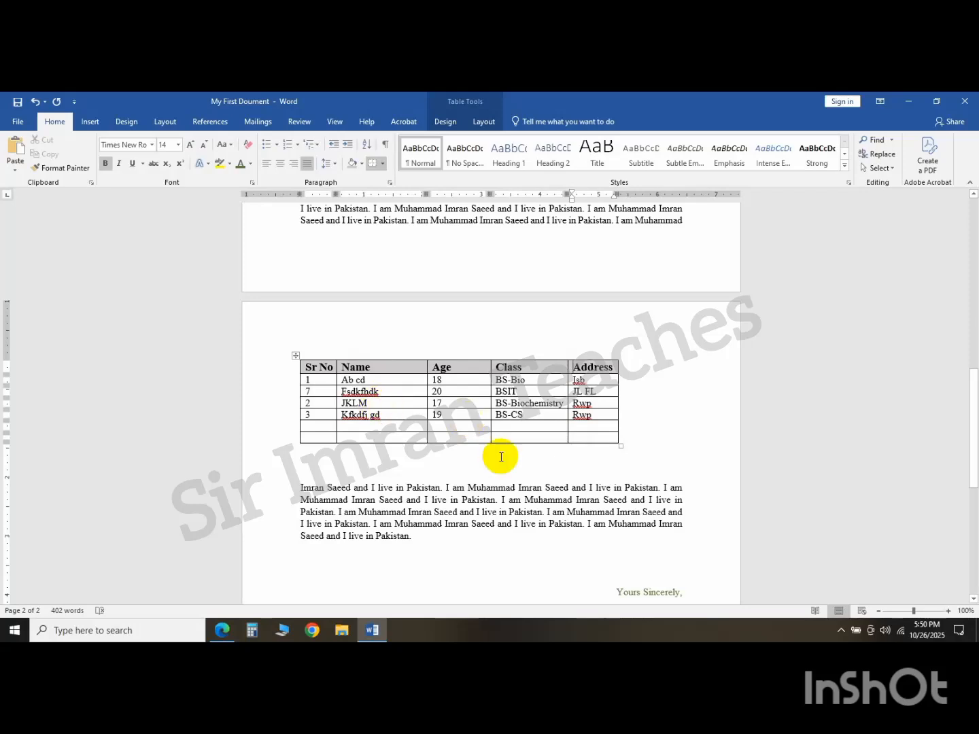
Merge the table's bottom-row cells under Age, Class and Address into one cell
drag(444, 435, 585, 432)
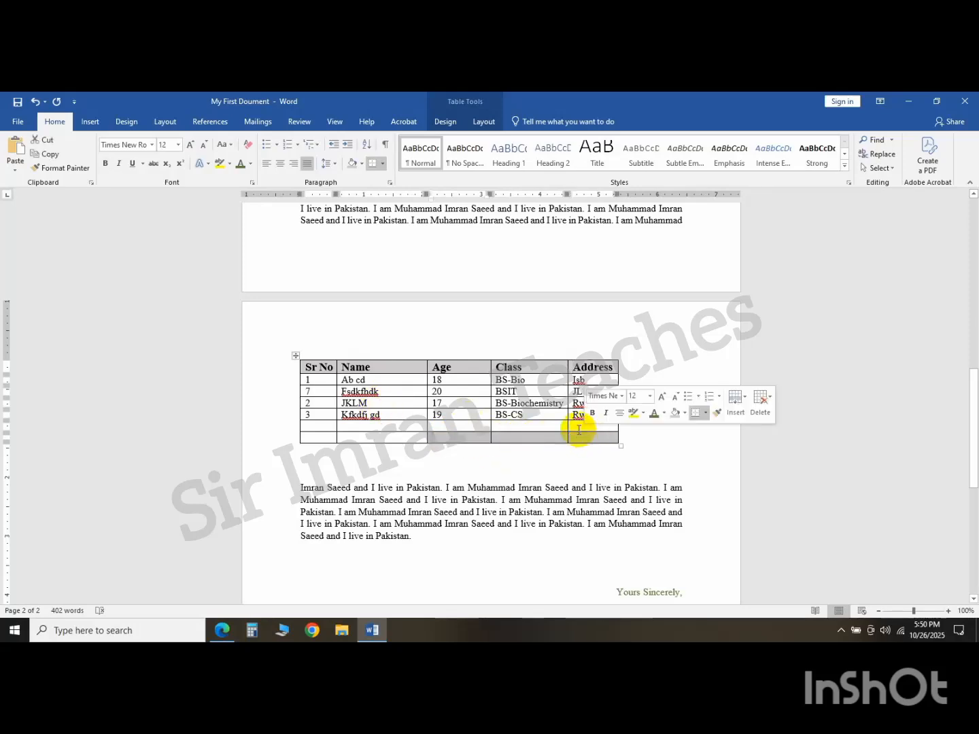
mouse_move(416, 349)
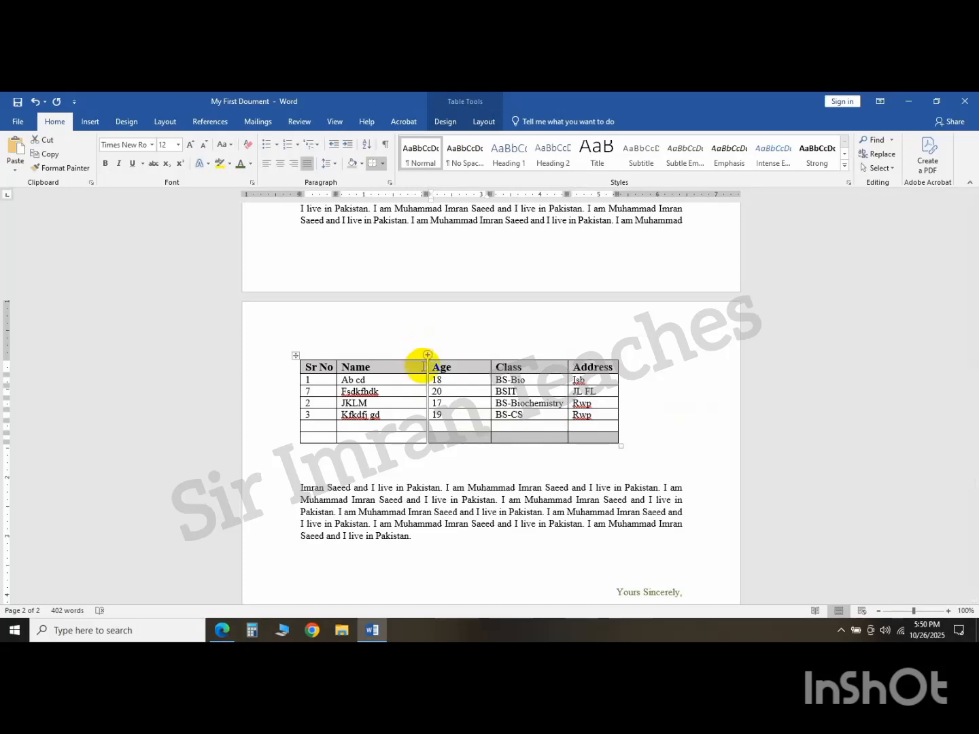
right_click(474, 443)
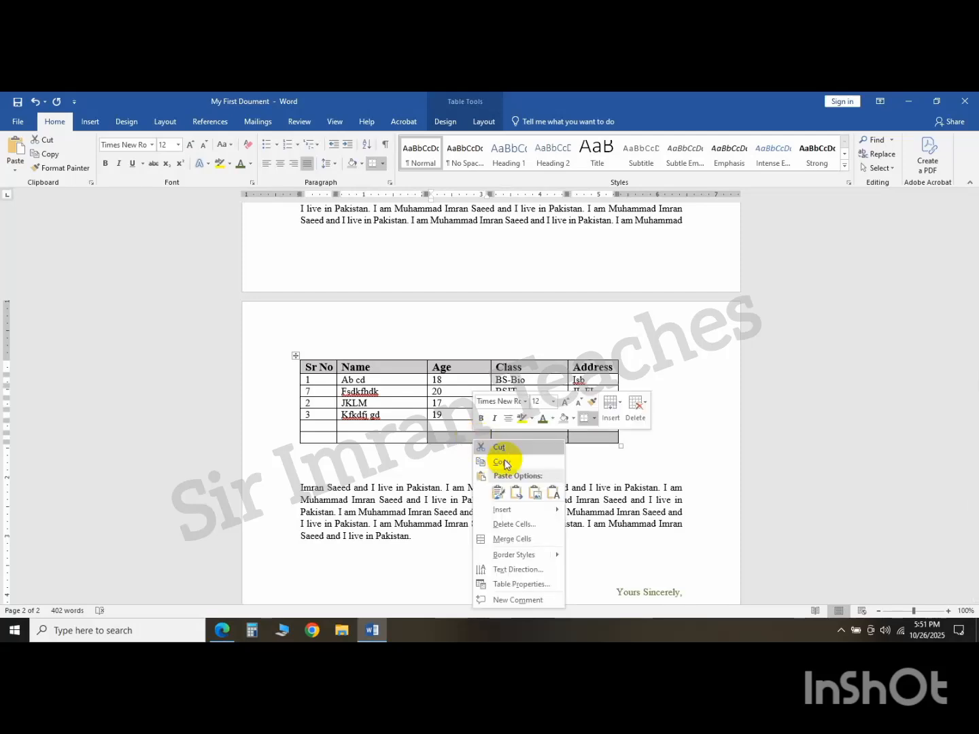
click(499, 493)
key(ctrl+z)
right_click(474, 438)
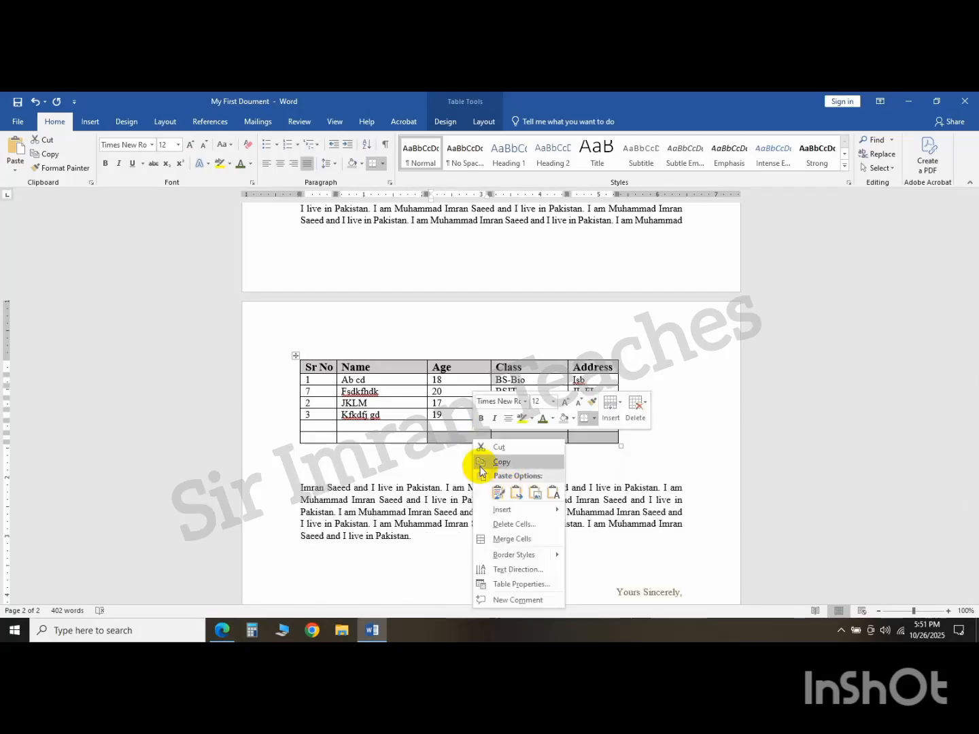
click(530, 539)
click(687, 434)
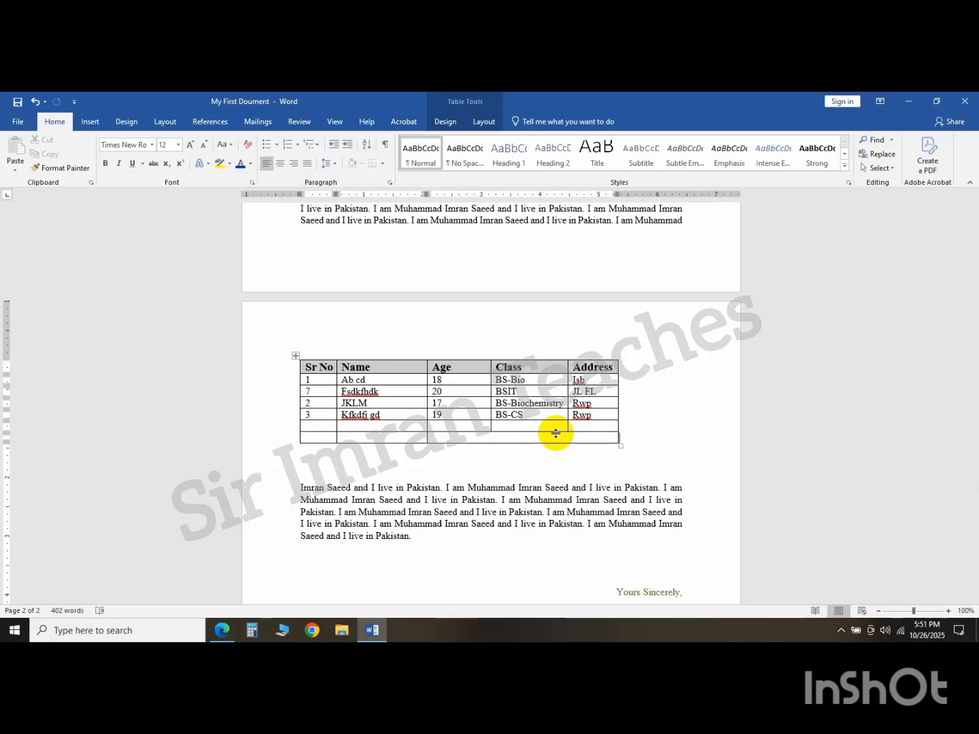
Split the merged bottom-row cell into three columns and one row, and align its last divider with the border between Class and Address
right_click(456, 438)
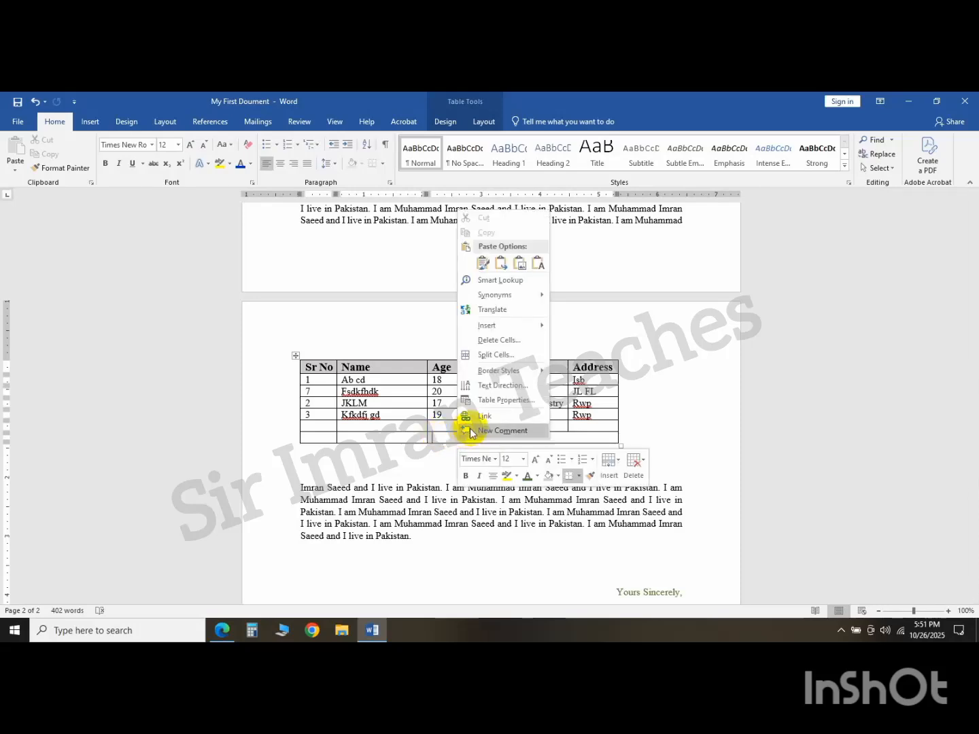
click(501, 356)
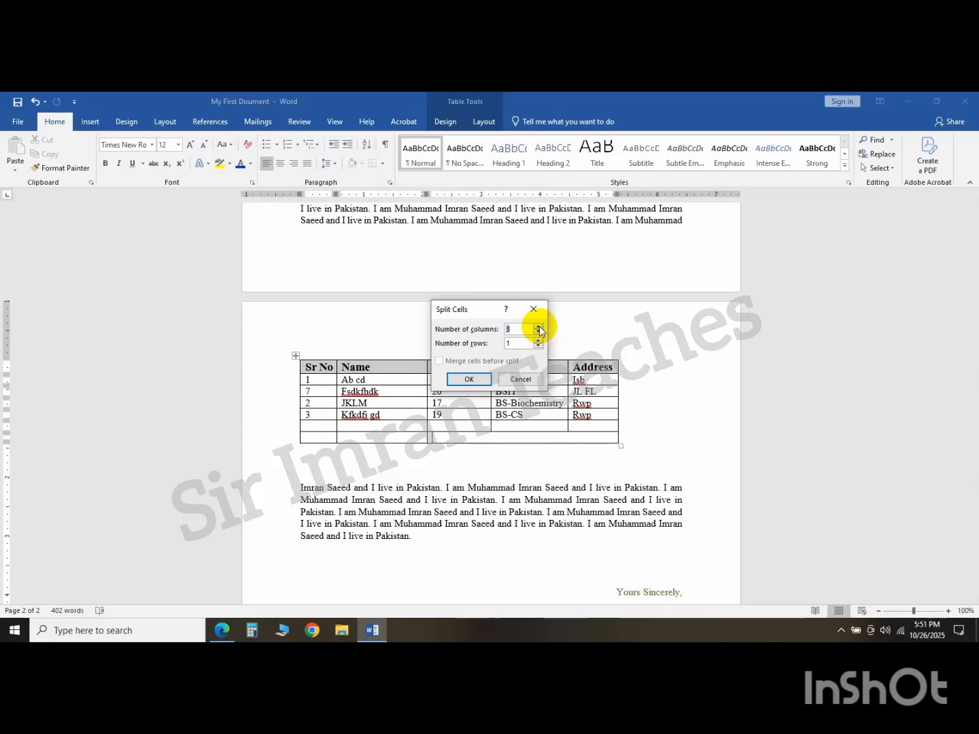
click(468, 380)
click(590, 489)
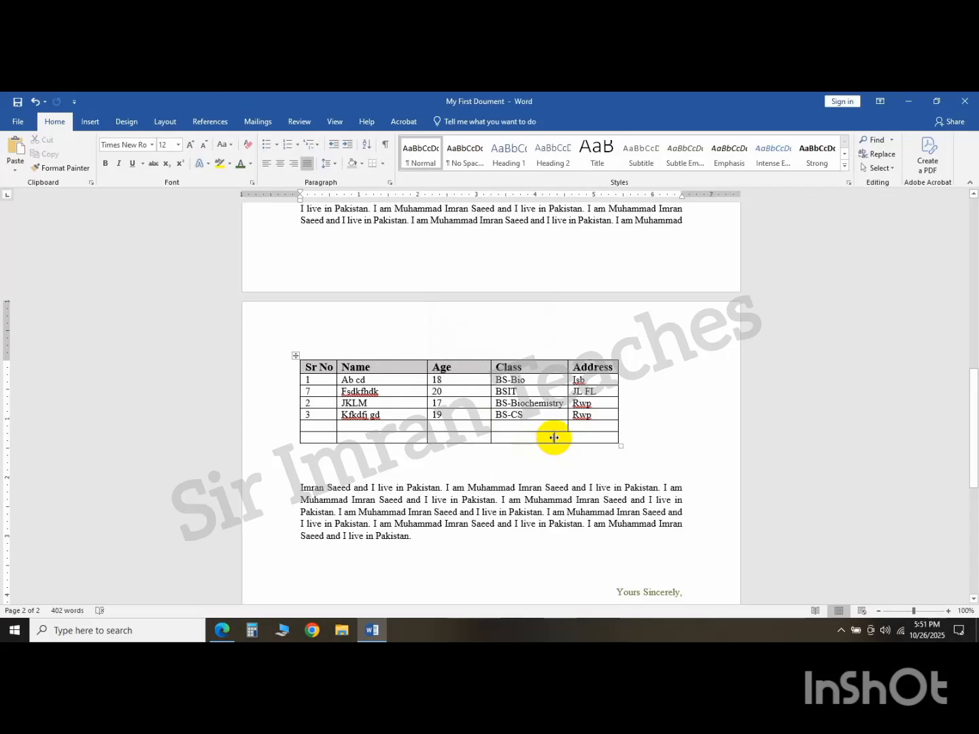
drag(555, 438, 569, 438)
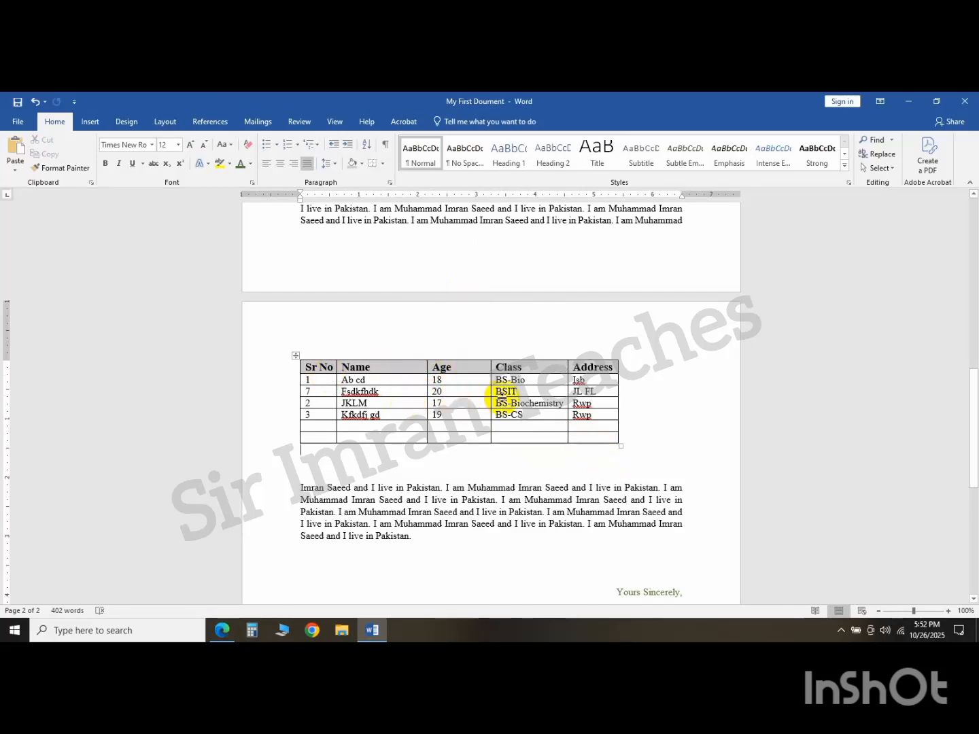
Increase the height of the Fsdkfhdk row and shrink it back to a single text line
click(410, 397)
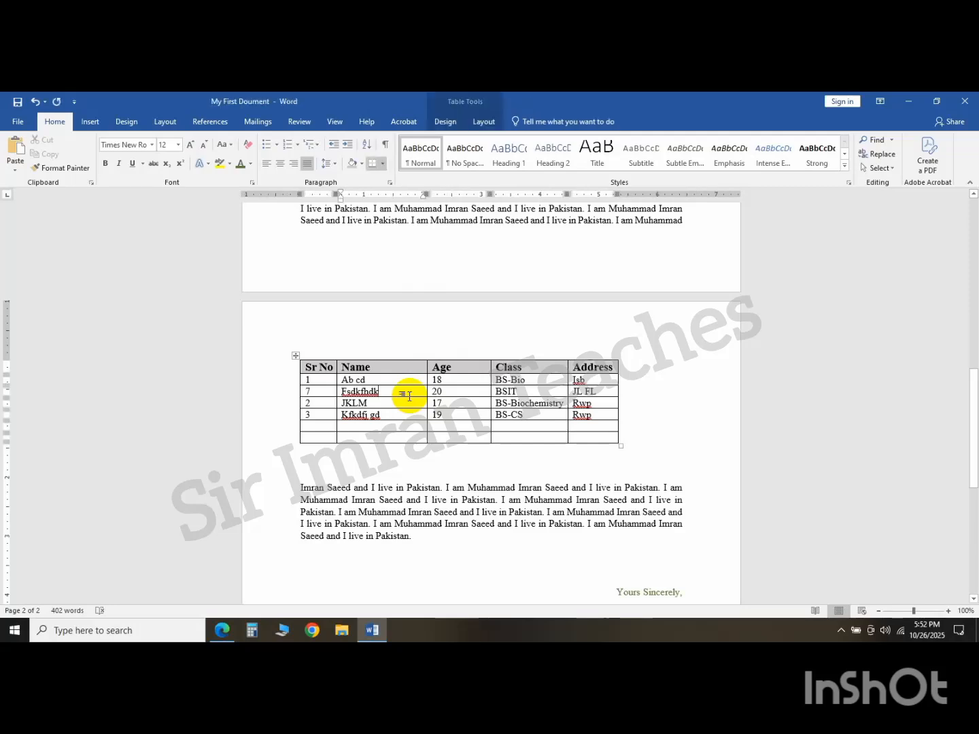
drag(410, 397, 408, 414)
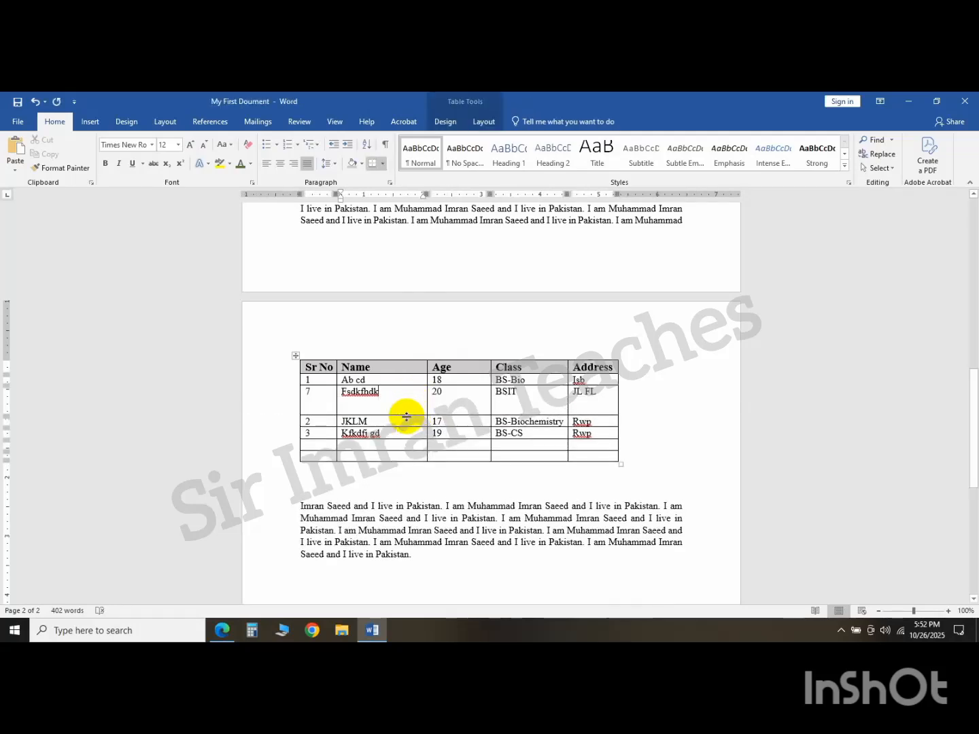
drag(406, 417, 407, 401)
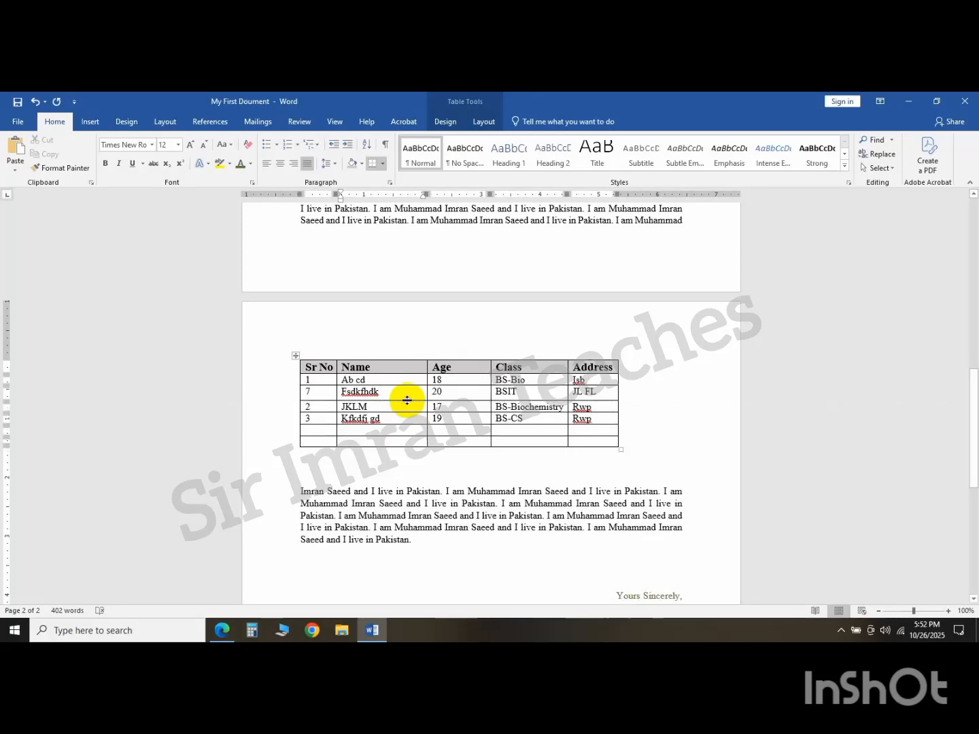
drag(408, 401, 408, 397)
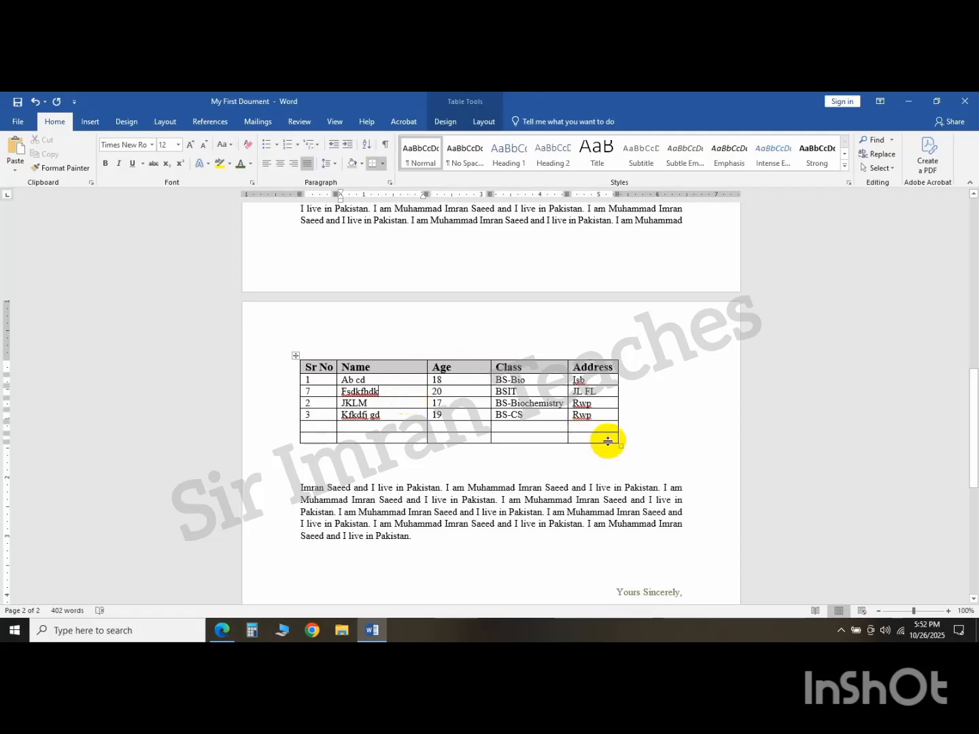
Move the student table horizontally so it sits centred between the page margins on page 2
click(470, 373)
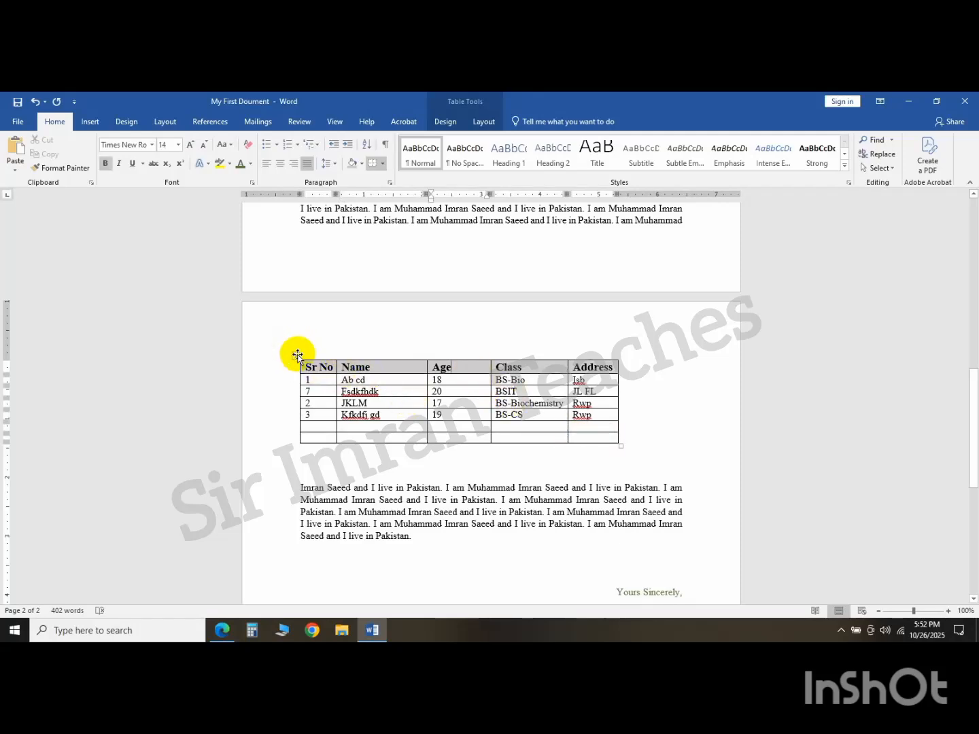
drag(295, 355, 337, 350)
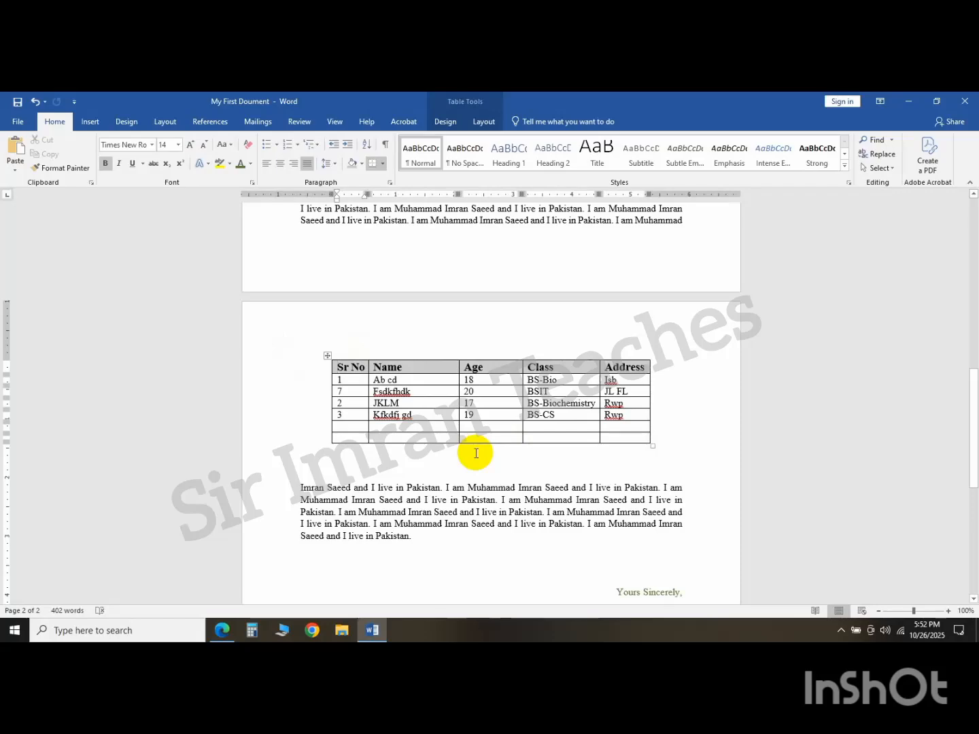
mouse_move(970, 423)
mouse_down()
mouse_move(956, 296)
mouse_move(961, 444)
mouse_up()
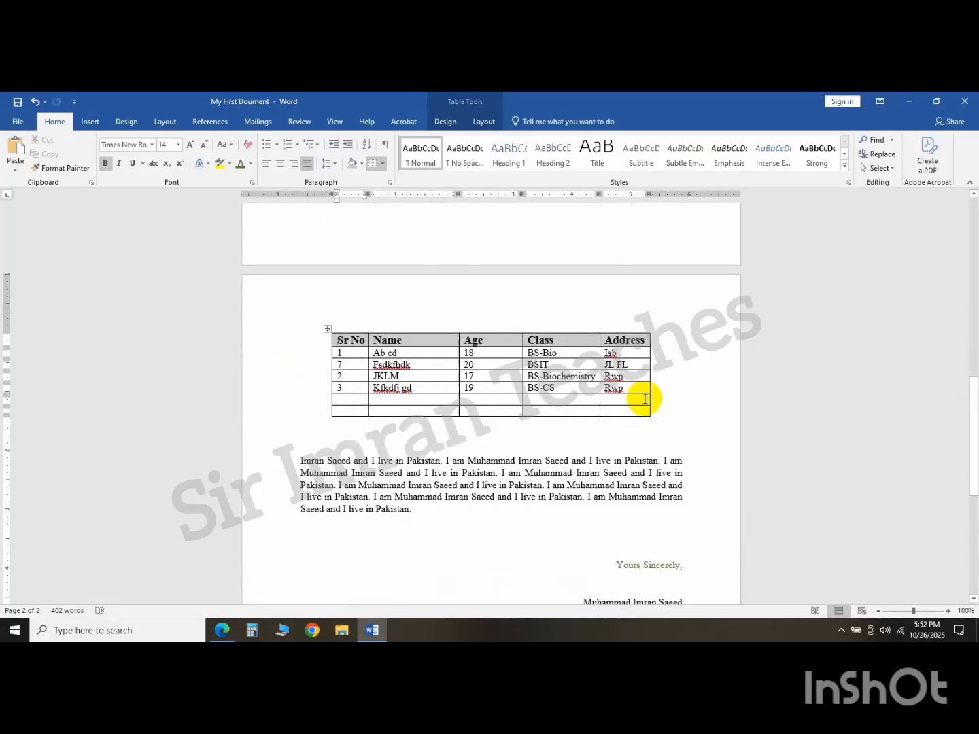
Insert a Blank (Three Columns) header and replace its first placeholder with "Chapter"
click(86, 122)
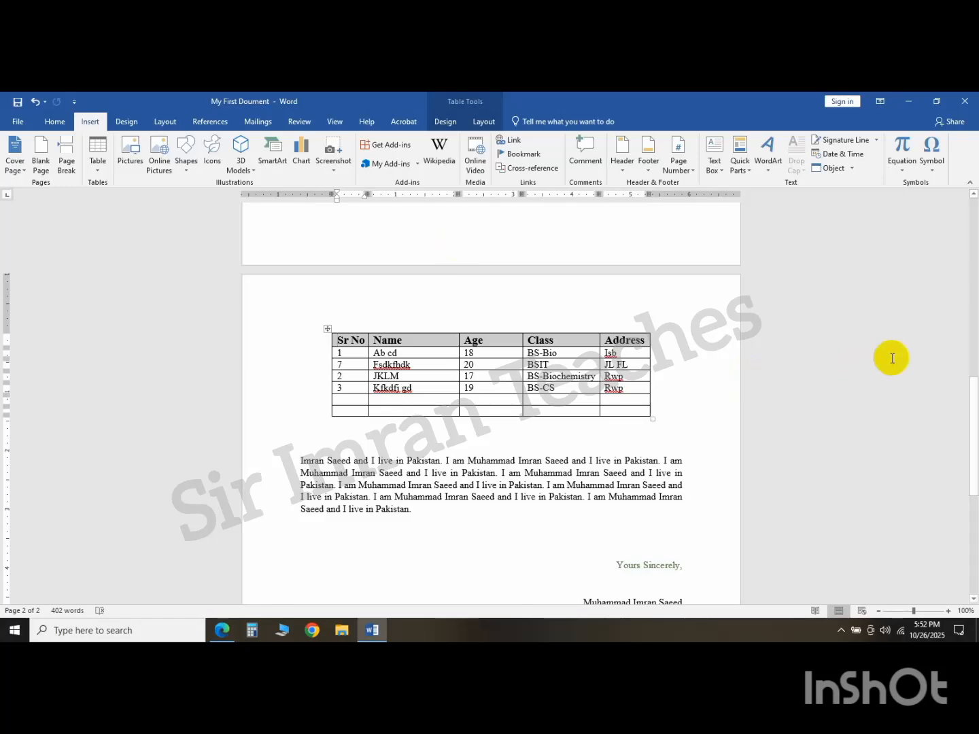
drag(974, 446, 940, 197)
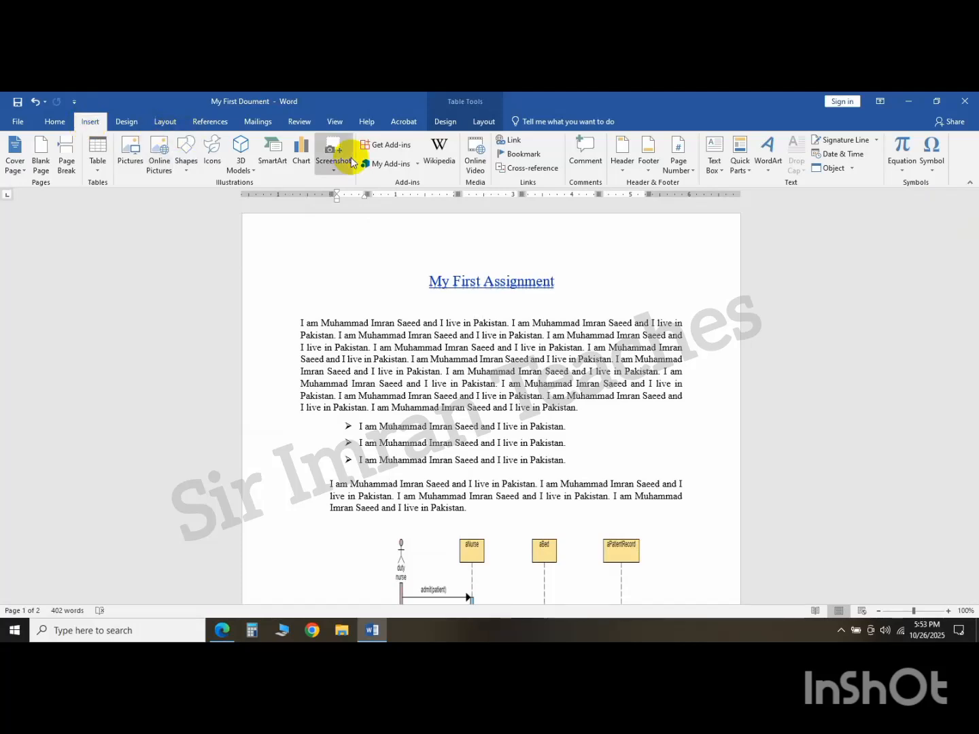
click(623, 169)
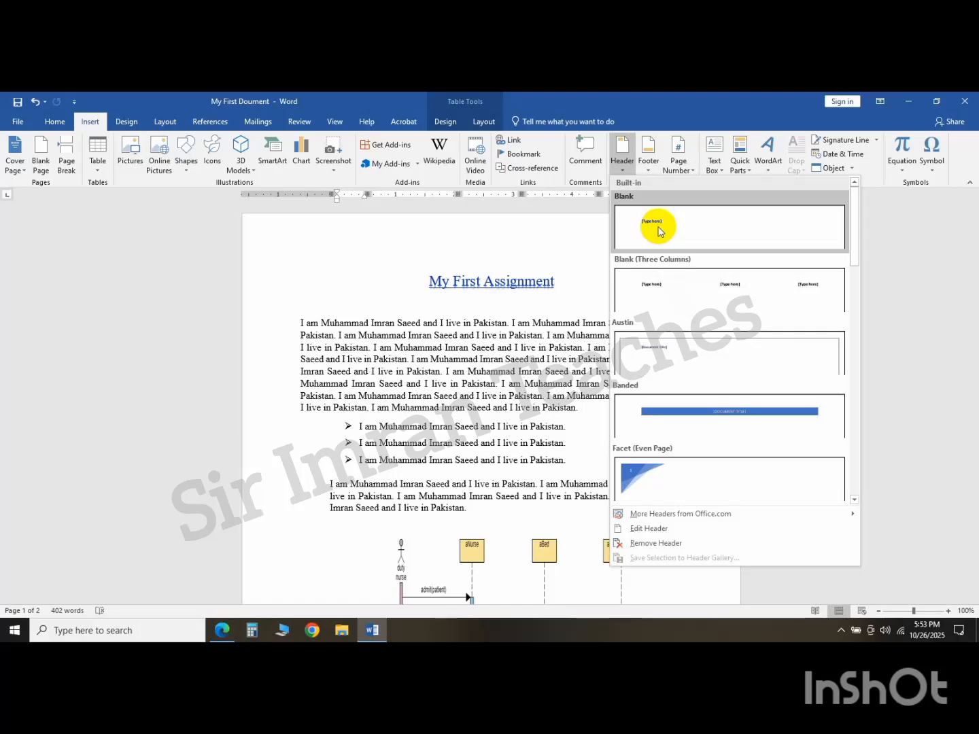
click(651, 287)
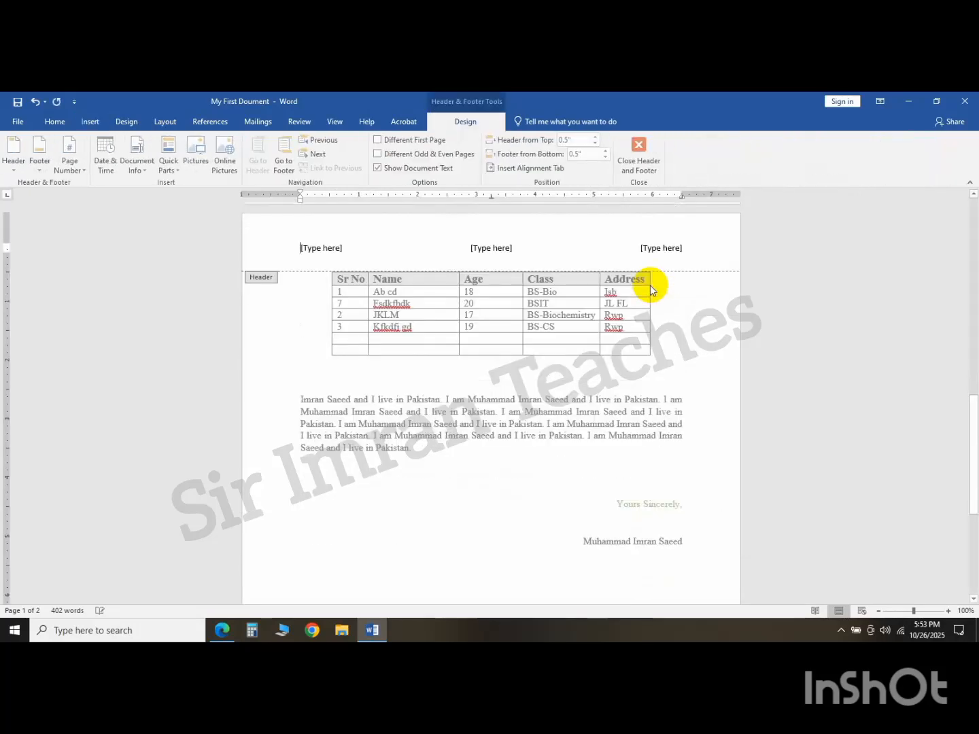
click(307, 249)
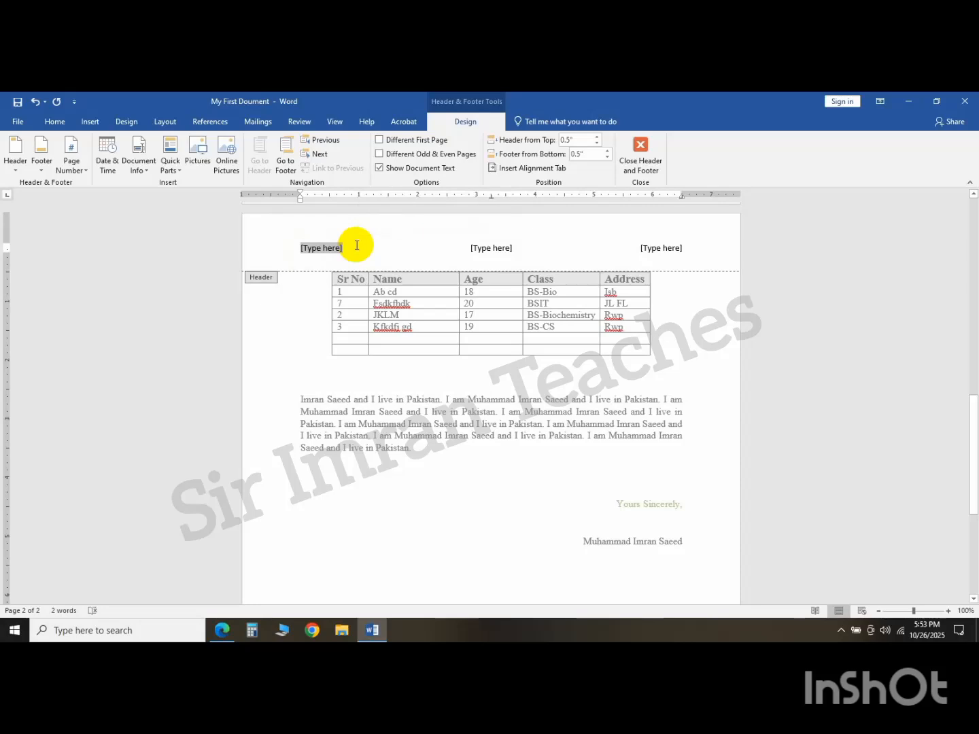
text(cHAPTER)
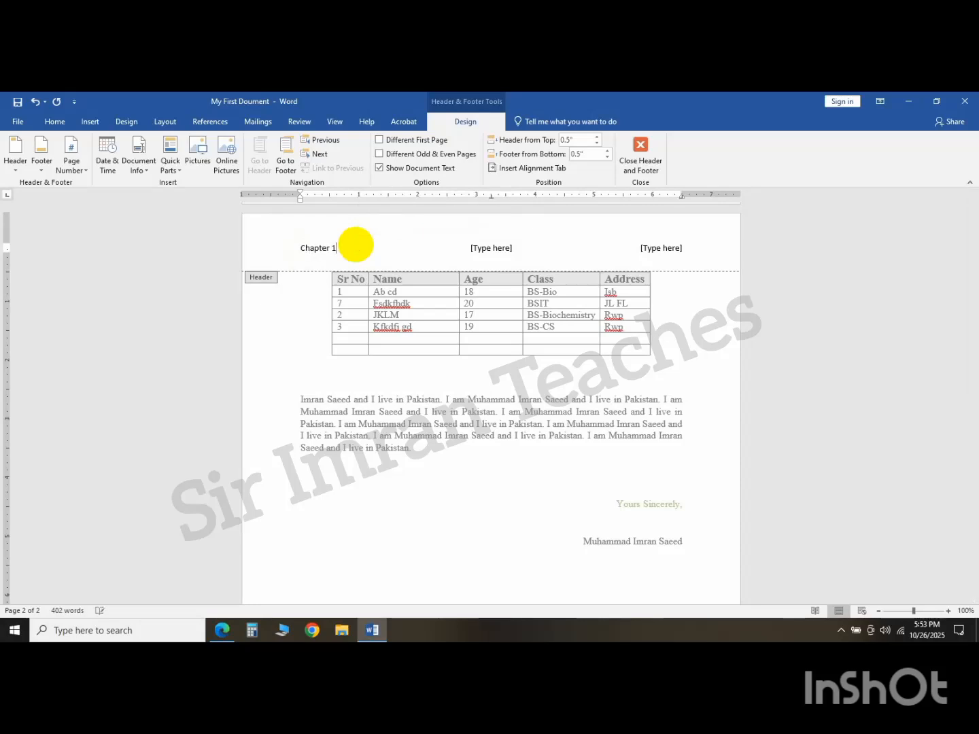
key(Tab)
key(ctrl+z)
Replace the header's middle placeholder with "Introduction", keeping the header on a single line
click(482, 247)
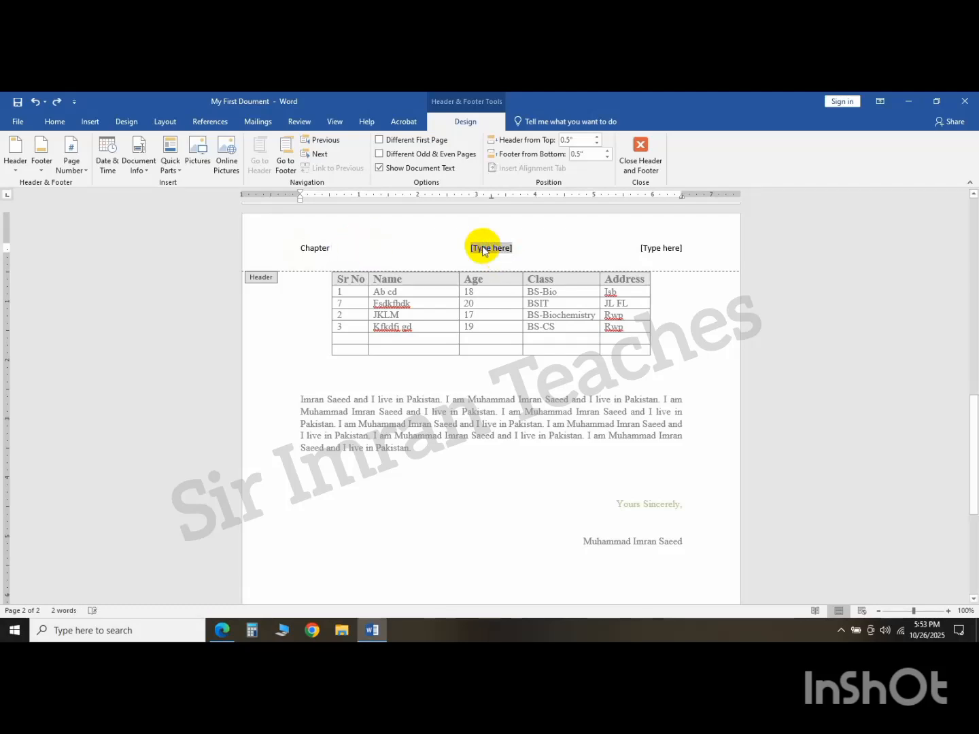
text(Intro)
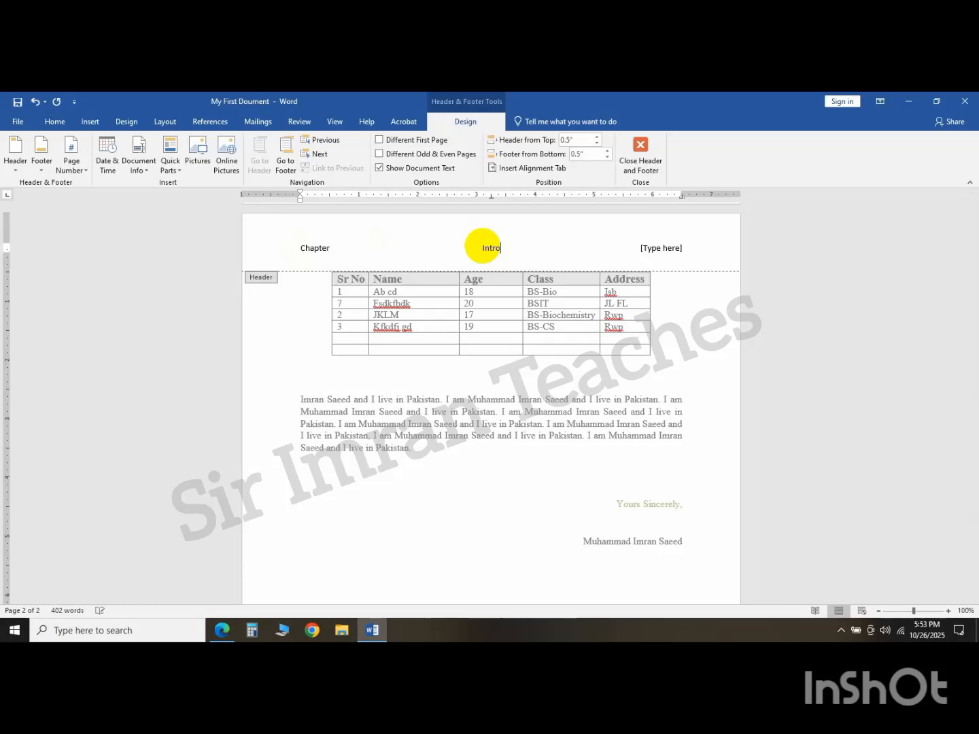
text(duction)
key(Return)
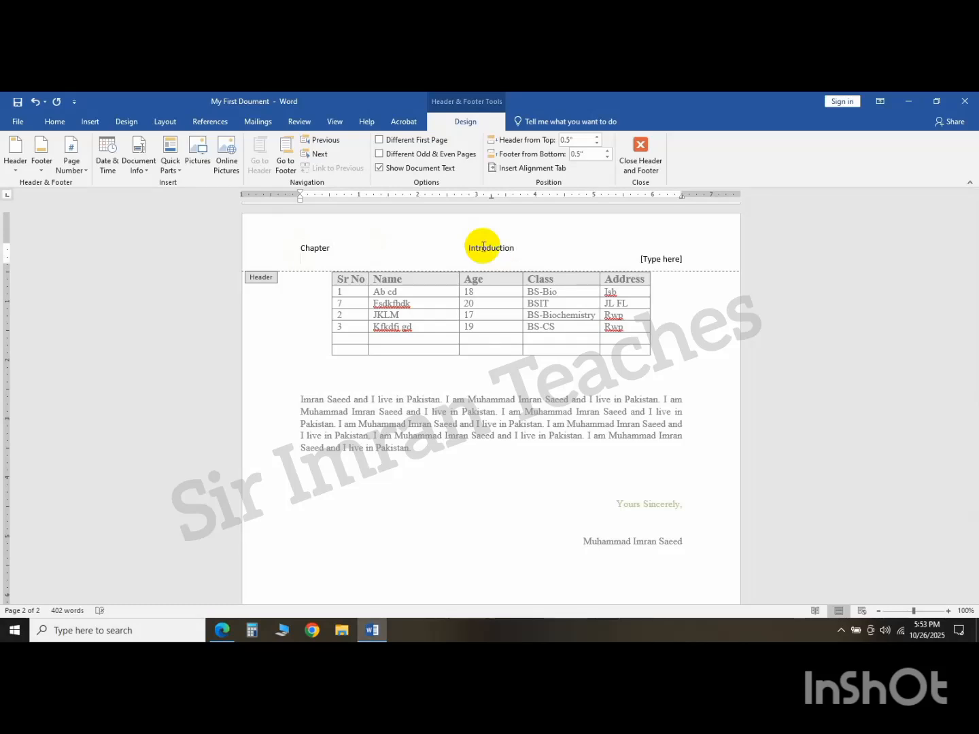
key(ctrl+z)
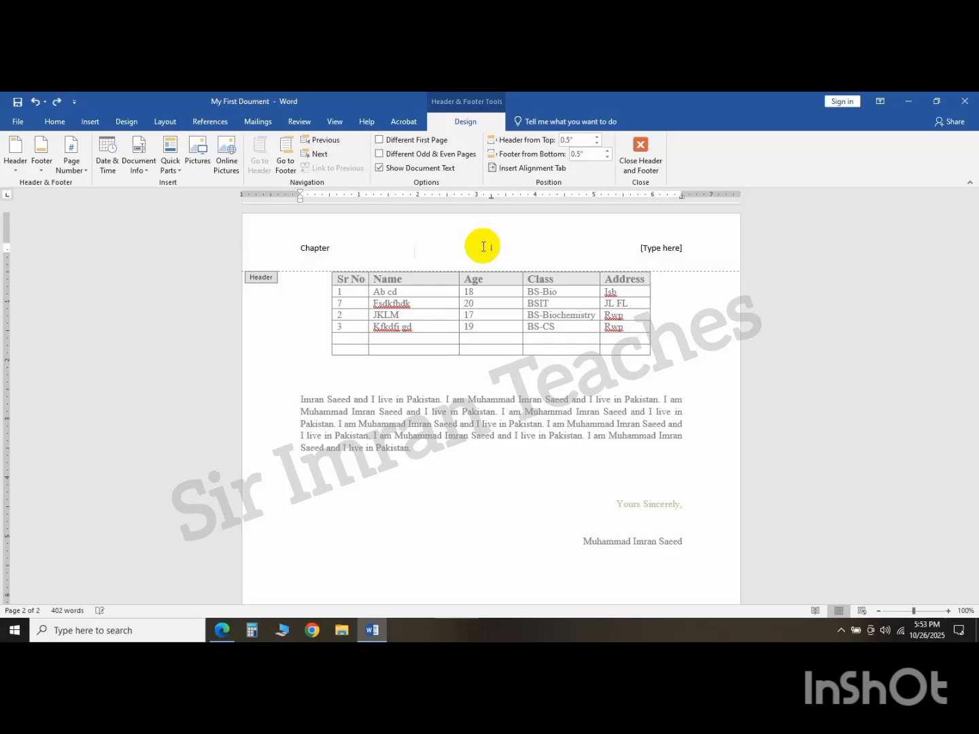
click(56, 102)
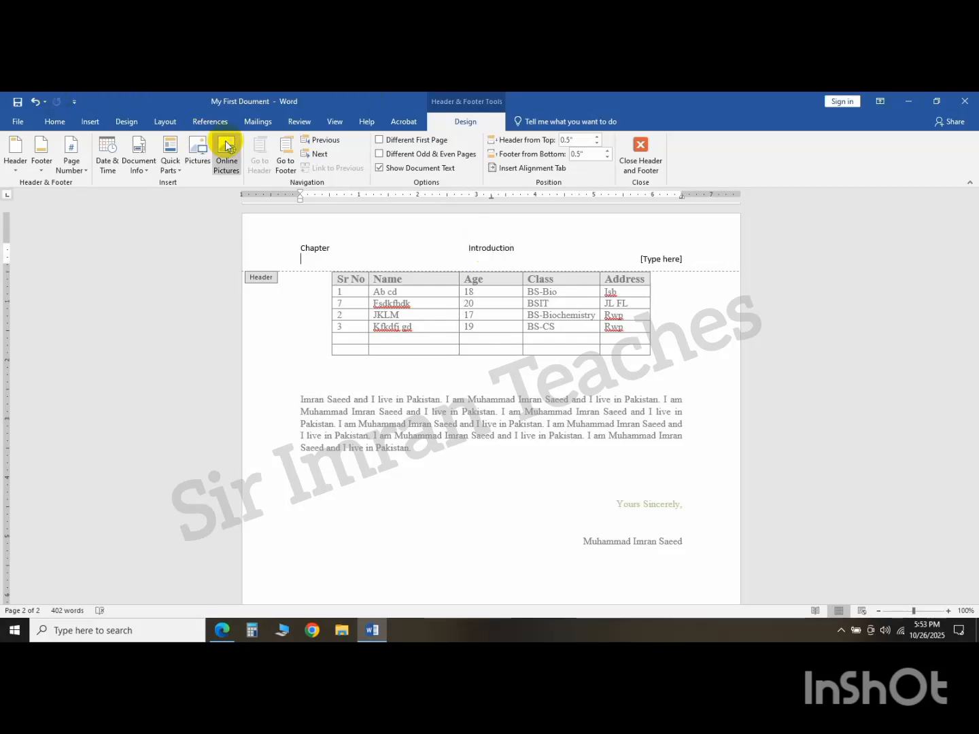
key(ctrl+z)
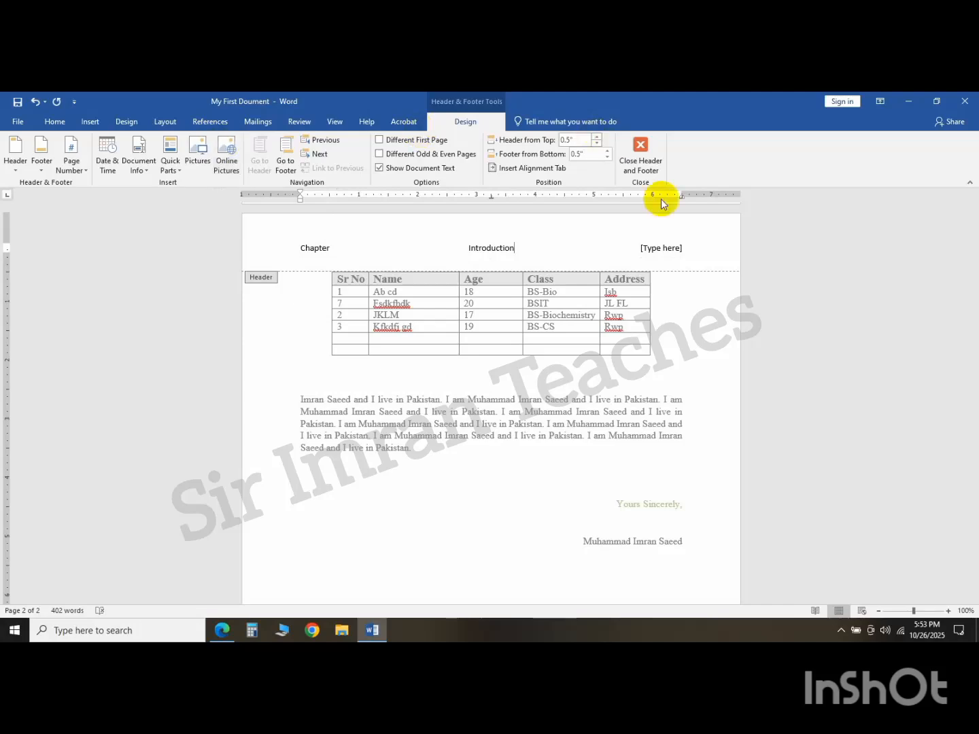
Replace the header's last placeholder with "First Definition" and return to editing the document body
click(652, 254)
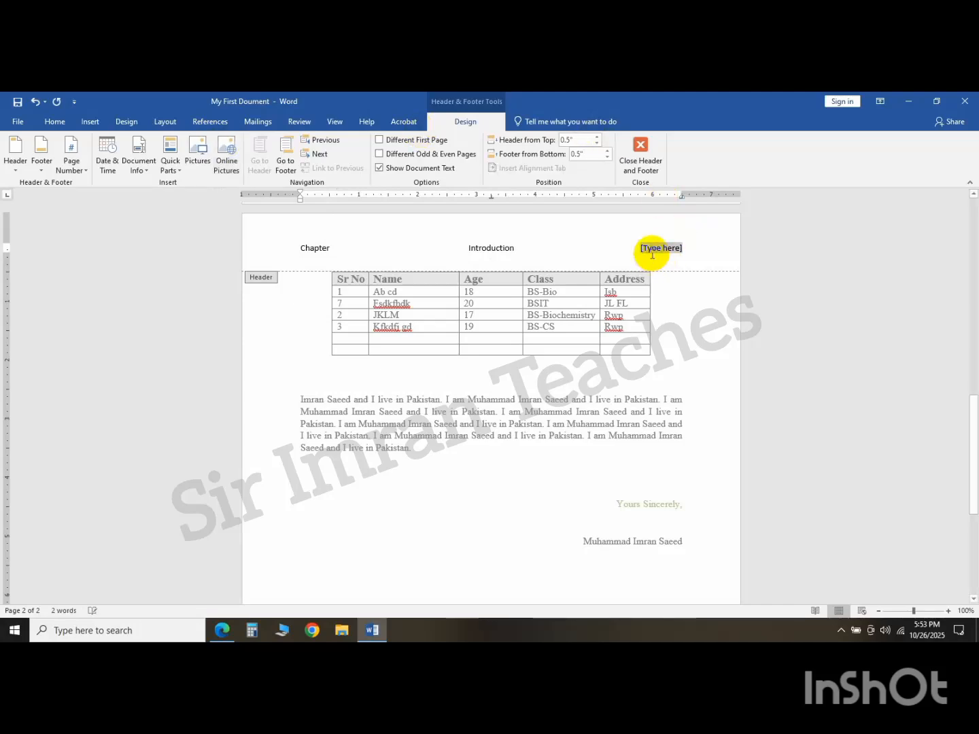
key(Delete)
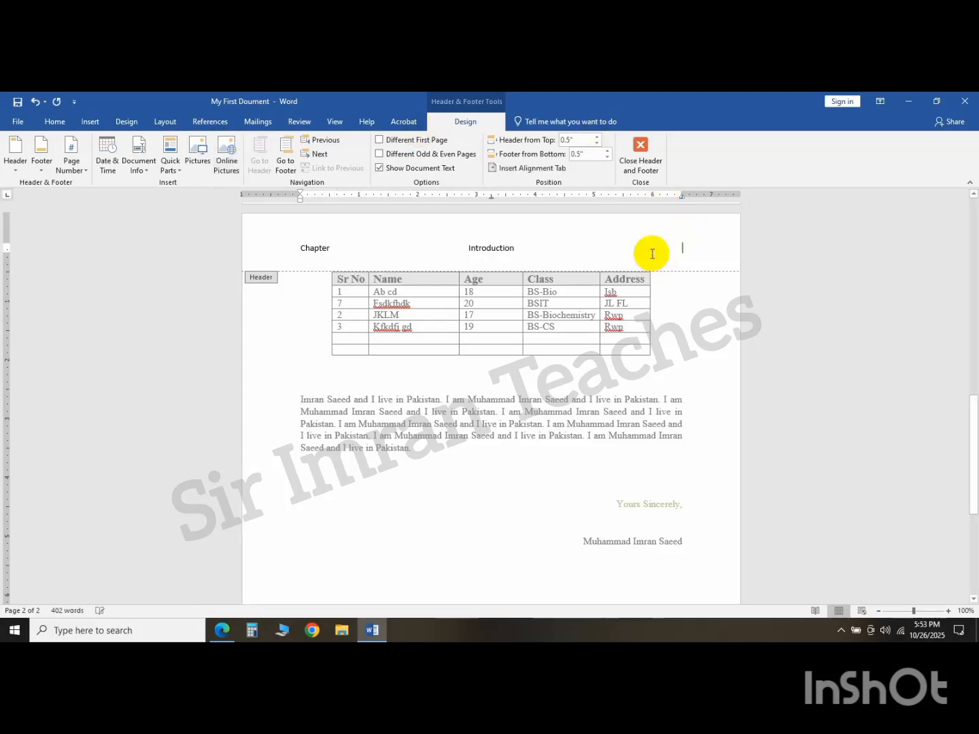
text(First)
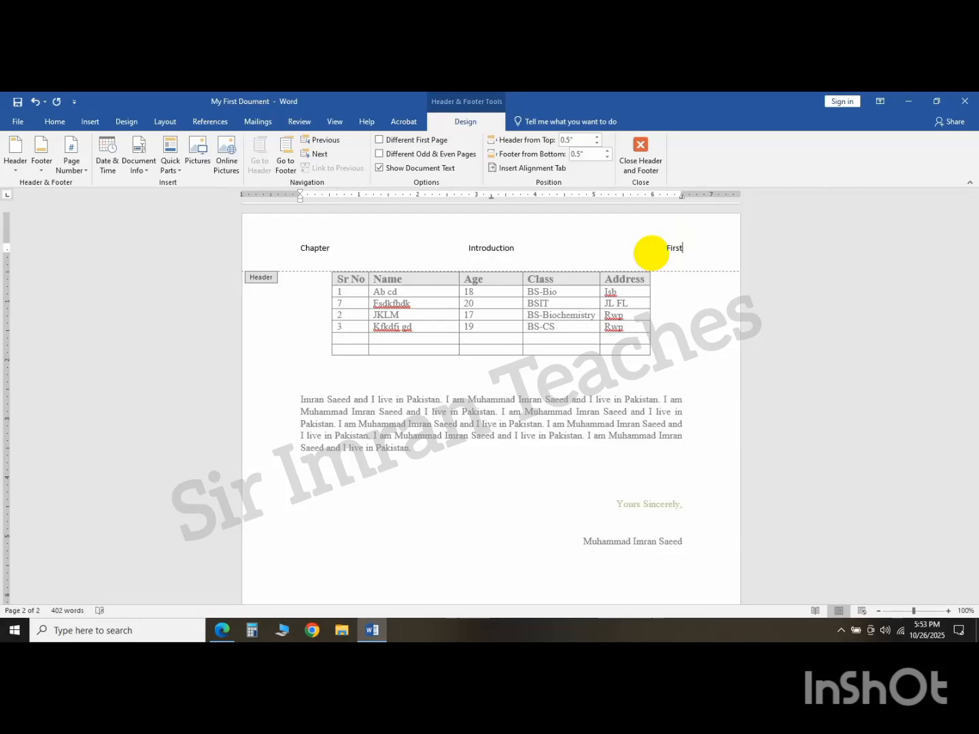
text( Definition)
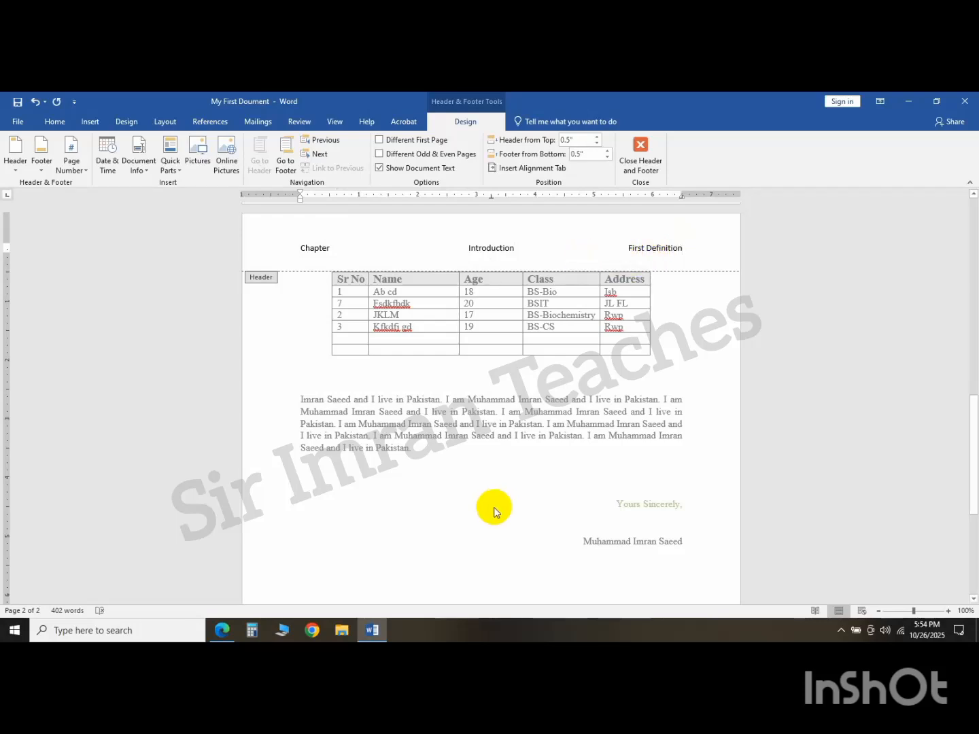
click(650, 445)
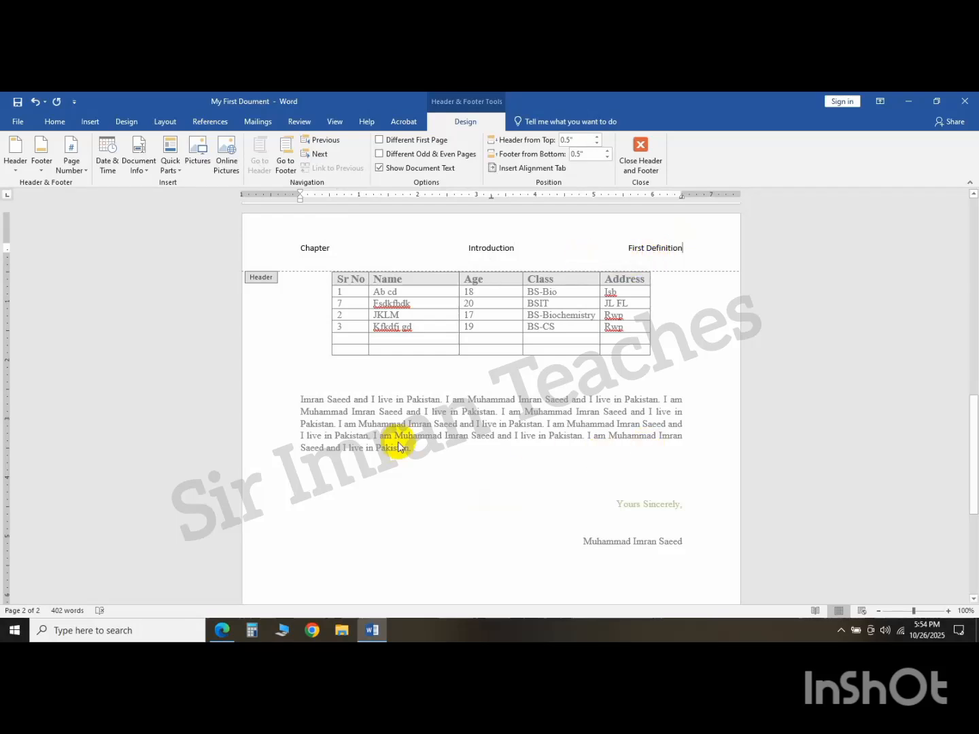
click(284, 397)
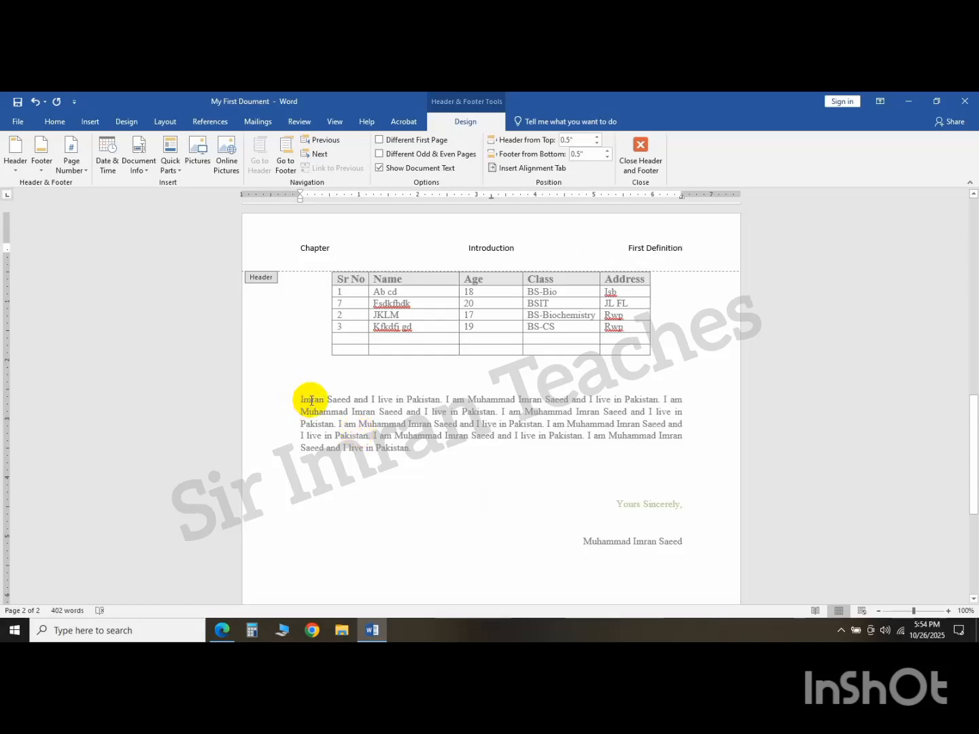
double_click(312, 400)
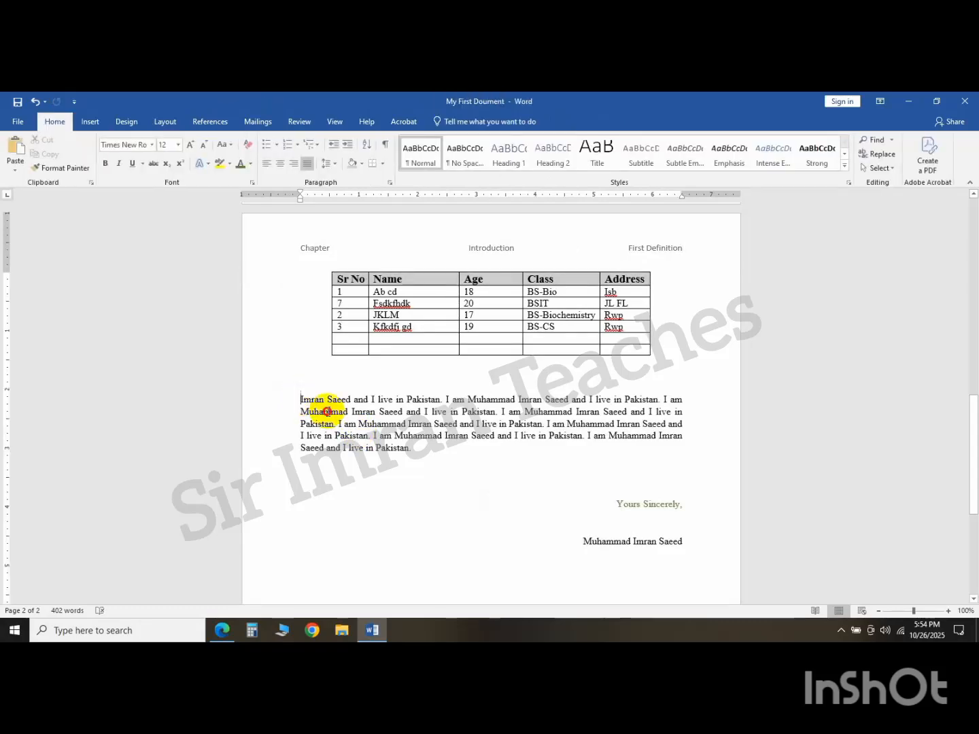
Copy the paragraph below the table and paste eleven copies after it, separated by line breaks, to extend the document over more pages
triple_click(326, 412)
key(ctrl+c)
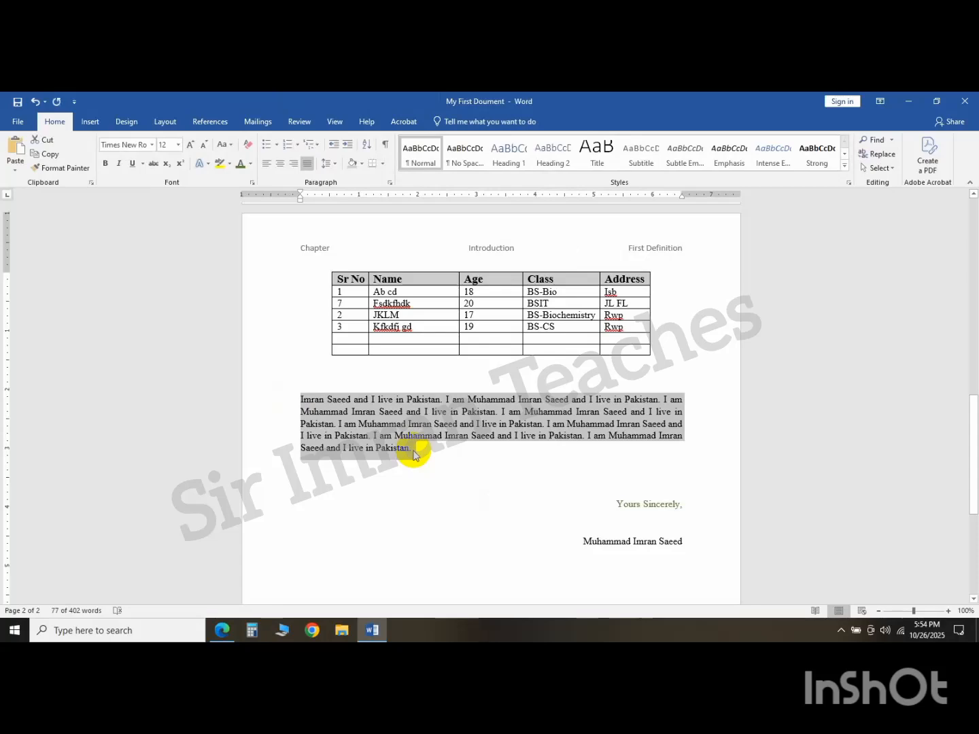
click(429, 452)
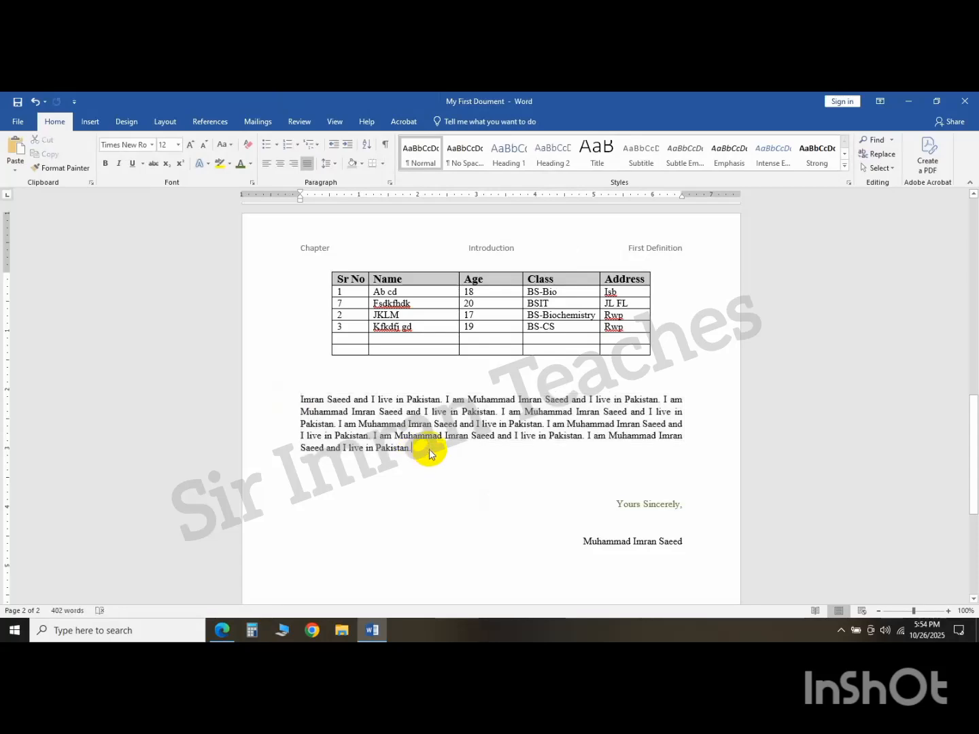
key(Return)
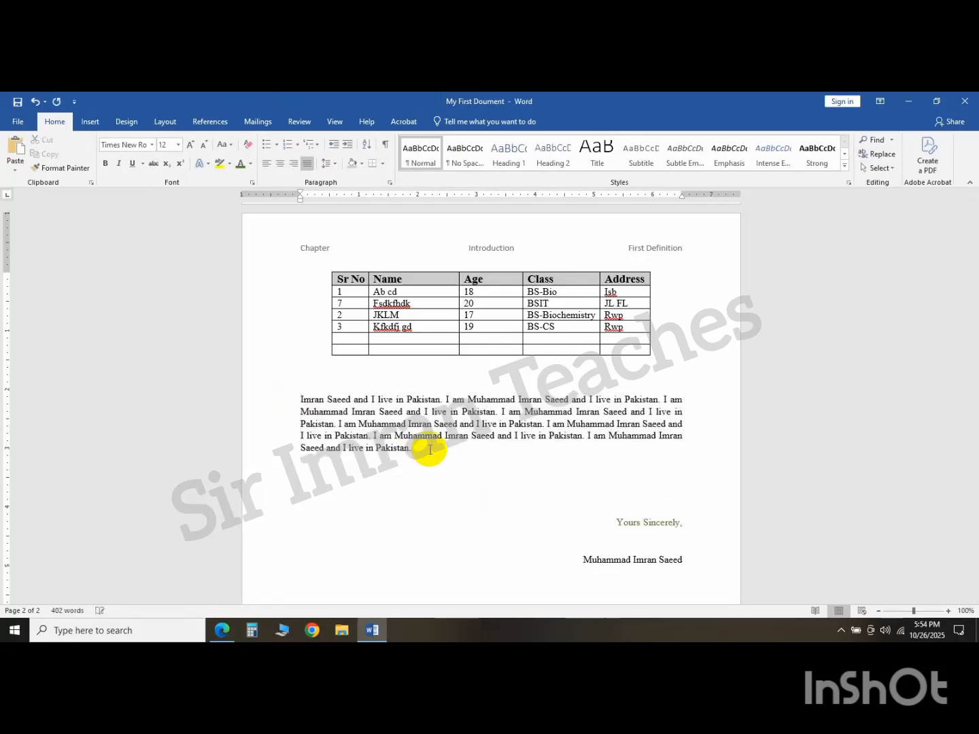
key(ctrl+v)
key(Return)
text(Imran Saeed and I live in Pakistan. I am Muhammad Imran Saeed and I live in Pakistan. I am Muhammad Imran Saeed and I live in Pakistan. I am Muhammad Imran Saeed and I live in Pakistan. I am Muhammad Imran Saeed and I live in Pakistan. I am Muhammad Imran Saeed and I live in Pakistan. I am Muhammad Imran Saeed and I live in Pakistan. I am Muhammad Imran Saeed and I live in Pakistan.)
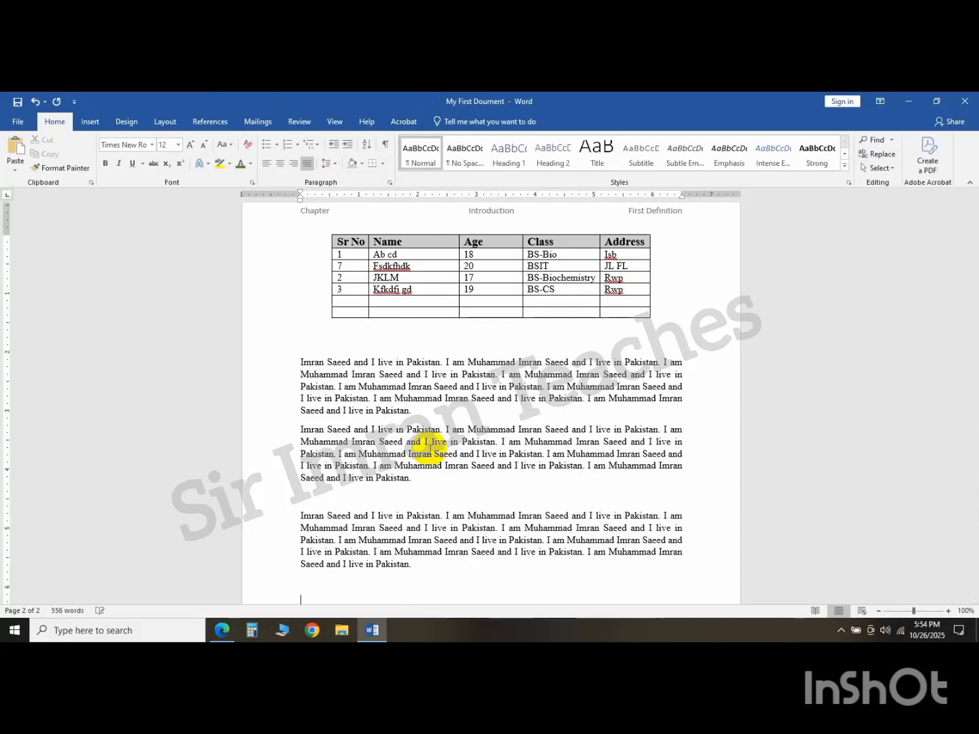
key(Return)
text(Imran Saeed and I live in Pakistan. I am Muhammad Imran Saeed and I live in Pakistan. I am Muhammad Imran Saeed and I live in Pakistan. I am Muhammad Imran Saeed and I live in Pakistan. I am Muhammad Imran Saeed and I live in Pakistan. I am Muhammad Imran Saeed and I live in Pakistan. I am Muhammad Imran Saeed and I live in Pakistan. I am Muhammad Imran Saeed and I live in Pakistan.)
key(Return)
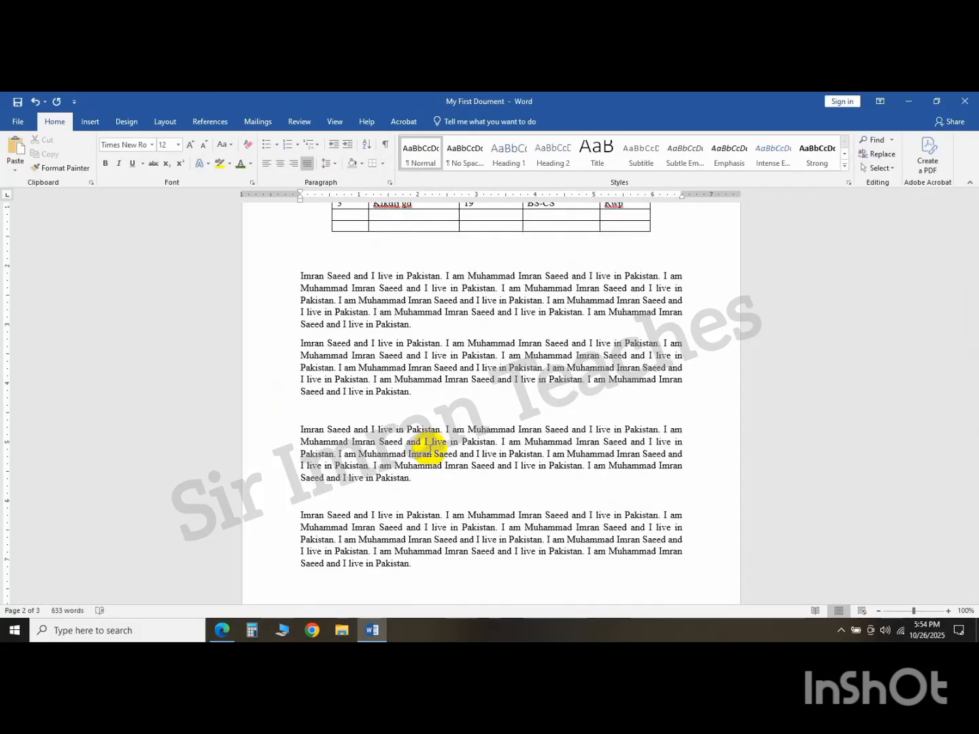
text(Imran Saeed and I live in Pakistan. I am Muhammad Imran Saeed and I live in Pakistan. I am Muhammad Imran Saeed and I live in Pakistan. I am Muhammad Imran Saeed and I live in Pakistan. I am Muhammad Imran Saeed and I live in Pakistan. I am Muhammad Imran Saeed and I live in Pakistan. I am Muhammad Imran Saeed and I live in Pakistan. I am Muhammad Imran Saeed and I live in Pakistan.)
key(Return)
text(Imran Saeed and I live in Pakistan. I am Muhammad Imran Saeed and I live in Pakistan. I am Muhammad Imran Saeed and I live in Pakistan. I am Muhammad Imran Saeed and I live in Pakistan. I am Muhammad Imran Saeed and I live in Pakistan. I am Muhammad Imran Saeed and I live in Pakistan. I am Muhammad Imran Saeed and I live in Pakistan. I am Muhammad Imran Saeed and I live in Pakistan.)
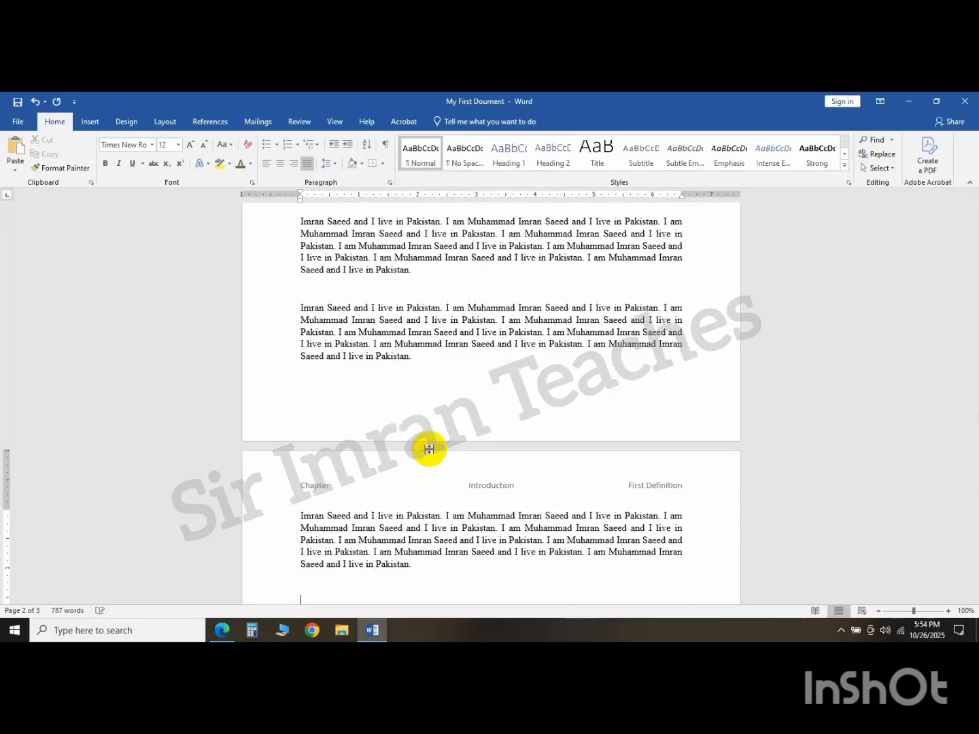
key(ctrl+v)
key(Return)
key(ctrl+v)
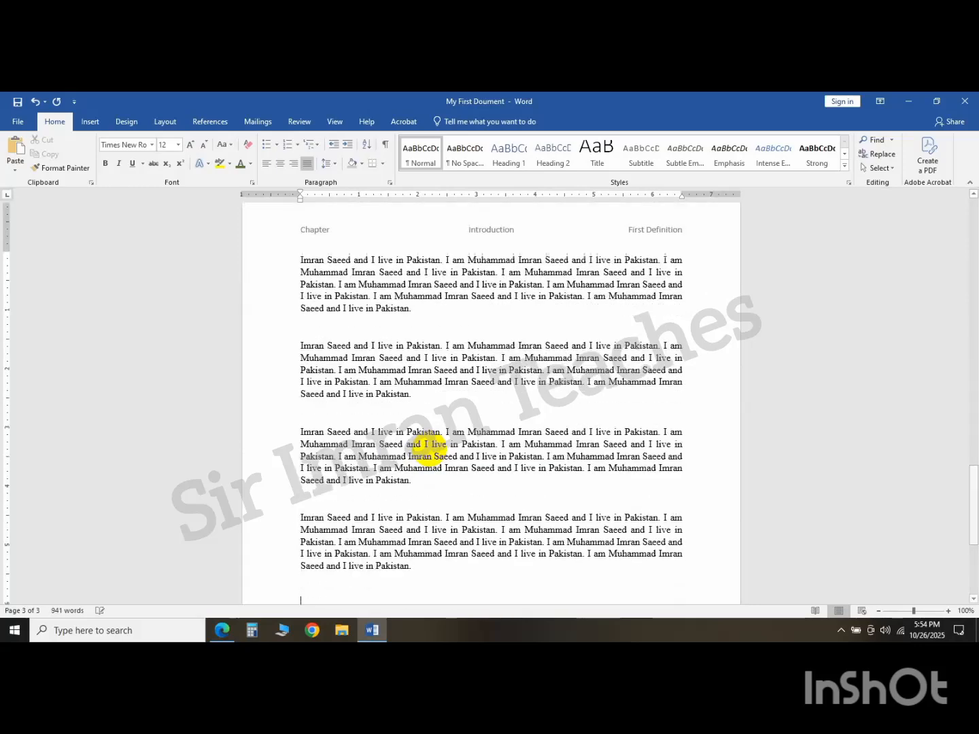
key(Return)
text(Imran Saeed and I live in Pakistan. I am Muhammad Imran Saeed and I live in Pakistan. I am Muhammad Imran Saeed and I live in Pakistan. I am Muhammad Imran Saeed and I live in Pakistan. I am Muhammad Imran Saeed and I live in Pakistan. I am Muhammad Imran Saeed and I live in Pakistan. I am Muhammad Imran Saeed and I live in Pakistan.)
text(Imran Saeed and I live in Pakistan. I am Muhammad Imran Saeed and I live in Pakistan. I am Muhammad Imran Saeed and I live in Pakistan. I am Muhammad Imran Saeed and I live in Pakistan. I am Muhammad Imran Saeed and I live in Pakistan. I am Muhammad Imran Saeed and I live in Pakistan. I am Muhammad Imran Saeed and I live in Pakistan.)
key(Return)
text(Imran Saeed and I live in Pakistan. I am Muhammad Imran Saeed and I live in Pakistan. I am Muhammad Imran Saeed and I live in Pakistan. I am Muhammad Imran Saeed and I live in Pakistan. I am Muhammad Imran Saeed and I live in Pakistan. I am Muhammad Imran Saeed and I live in Pakistan. I am Muhammad Imran Saeed and I live in Pakistan.)
key(Return)
text(Imran Saeed and I live in Pakistan. I am Muhammad Imran Saeed and I live in Pakistan. I am Muhammad Imran Saeed and I live in Pakistan. I am Muhammad Imran Saeed and I live in Pakistan. I am Muhammad Imran Saeed and I live in Pakistan. I am Muhammad Imran Saeed and I live in Pakistan. I am Muhammad Imran Saeed and I live in Pakistan.)
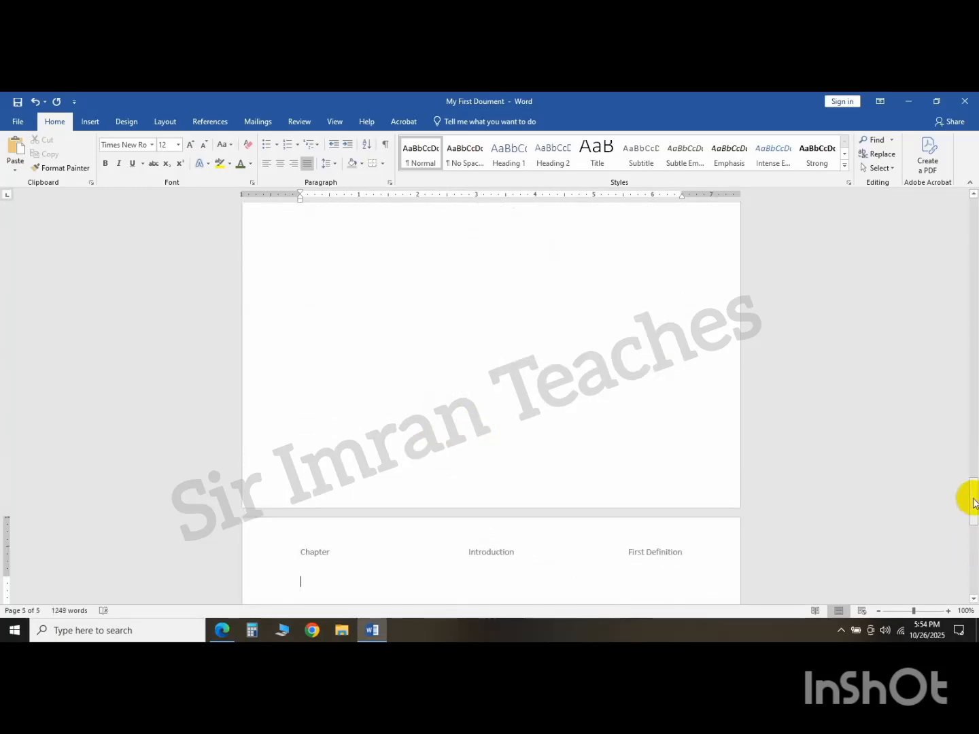
Reopen the header on page 1 for editing, with the cursor in "First Definition"
drag(973, 499, 717, 143)
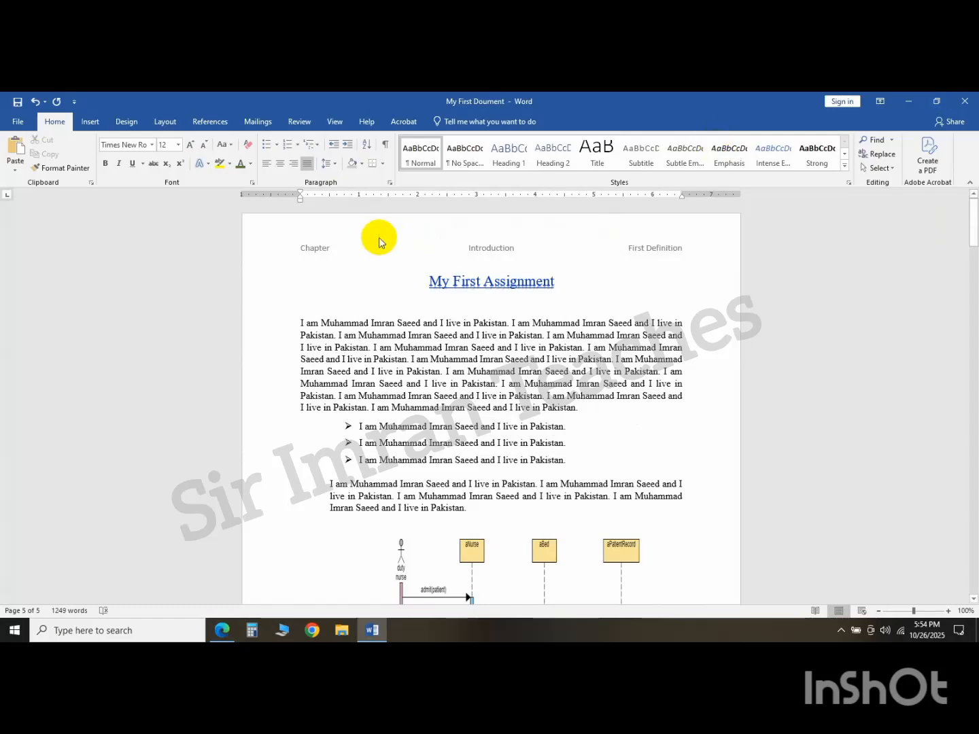
click(318, 249)
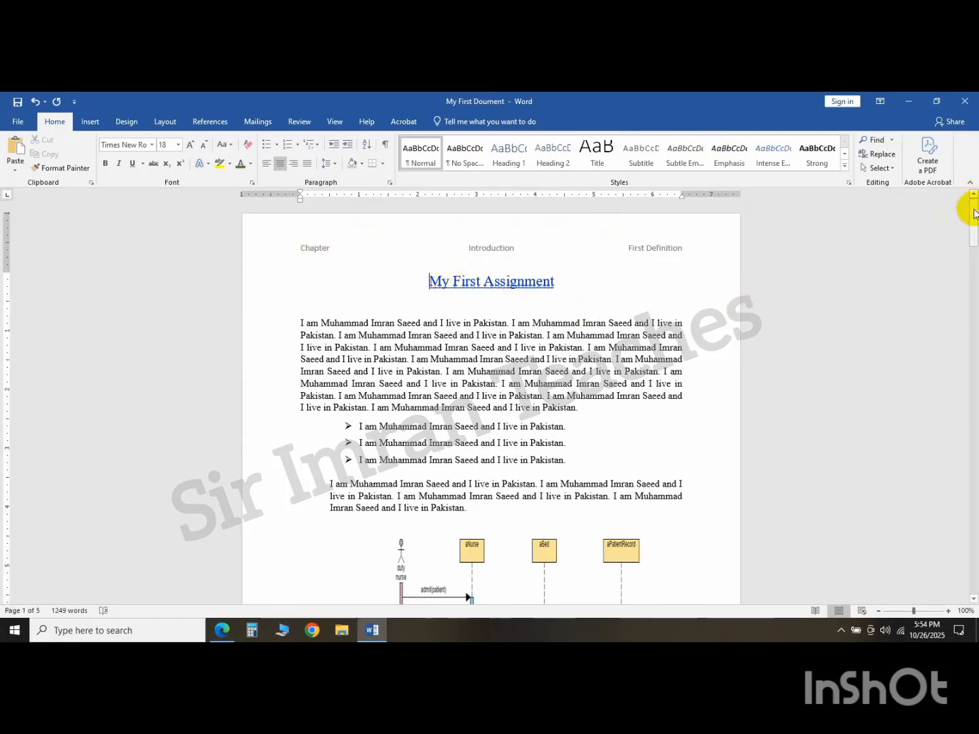
drag(974, 218, 957, 166)
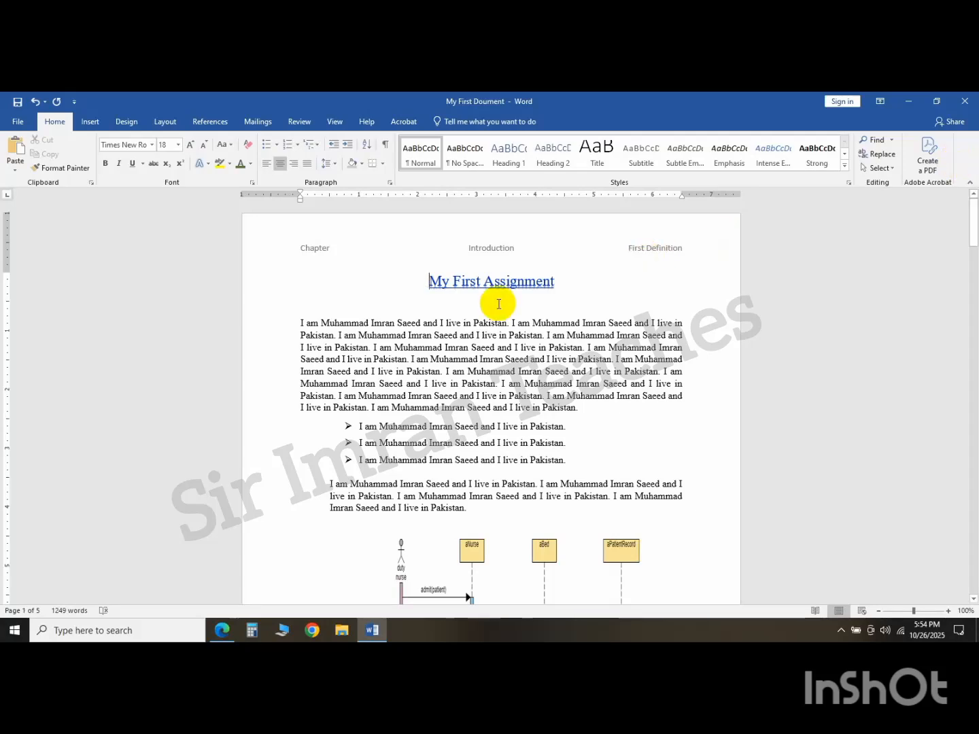
double_click(658, 247)
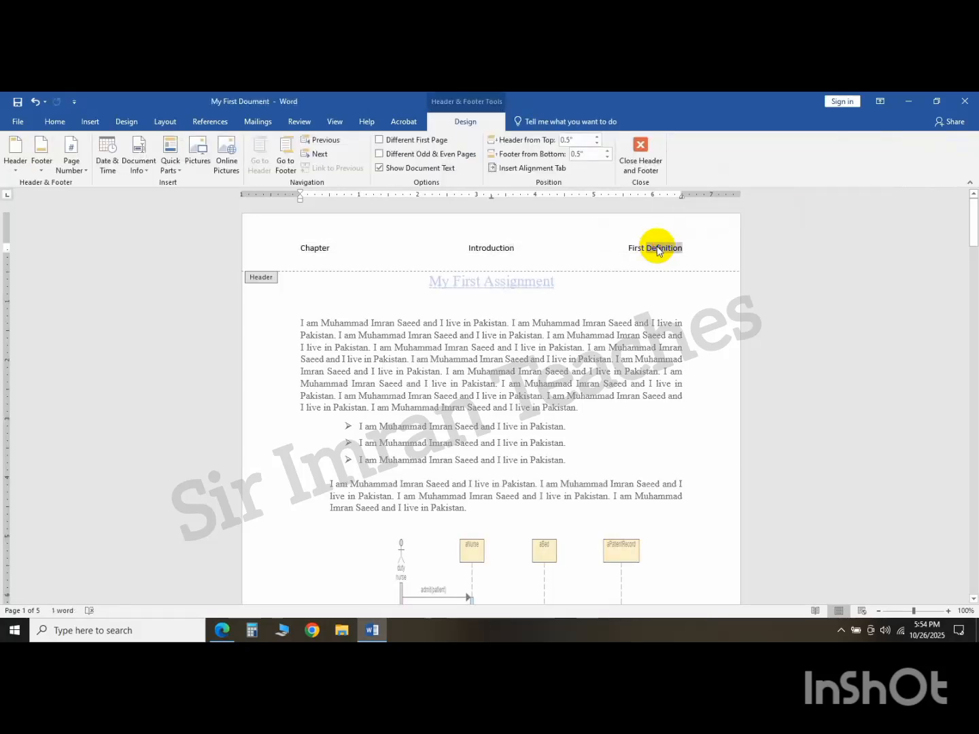
click(657, 249)
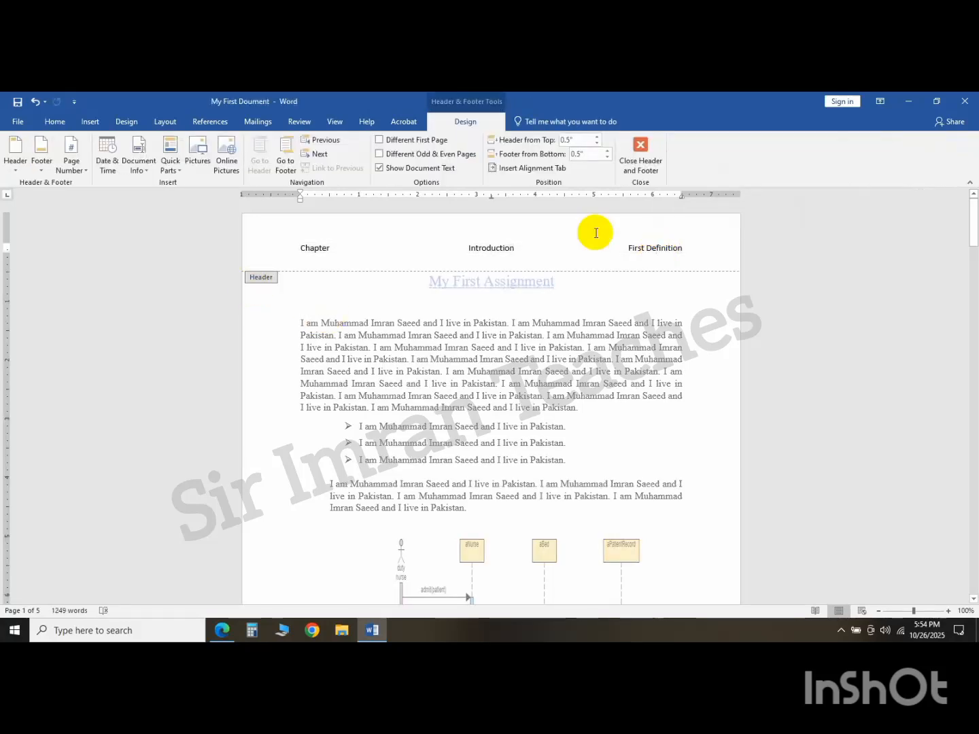
Change the header's last entry to "First Concept" and return to editing the document body
double_click(693, 243)
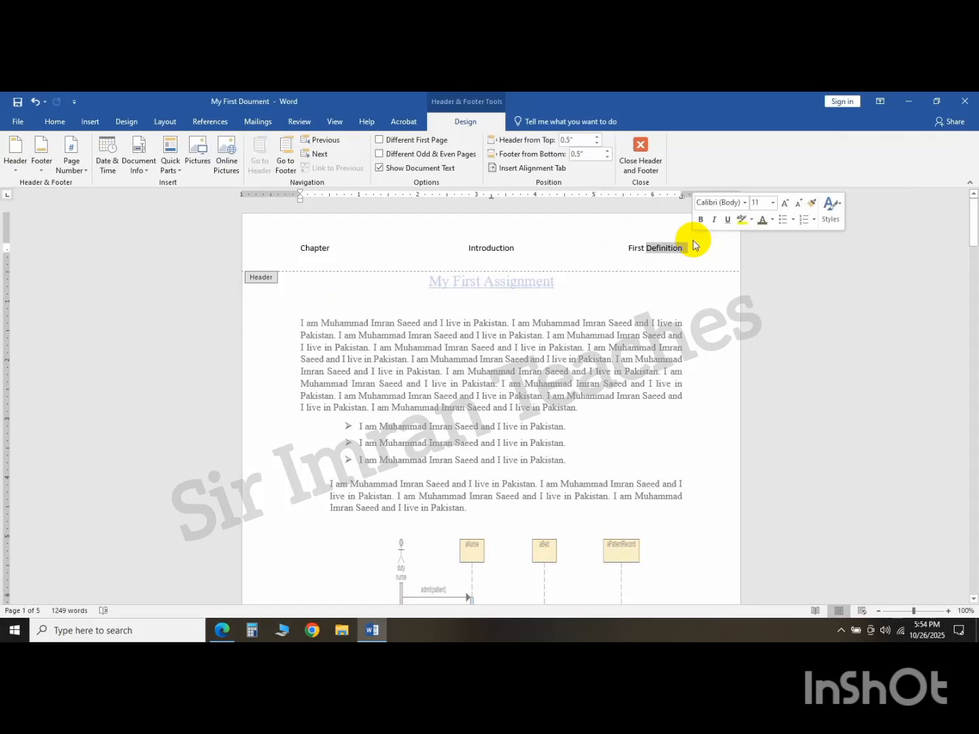
text(Concept)
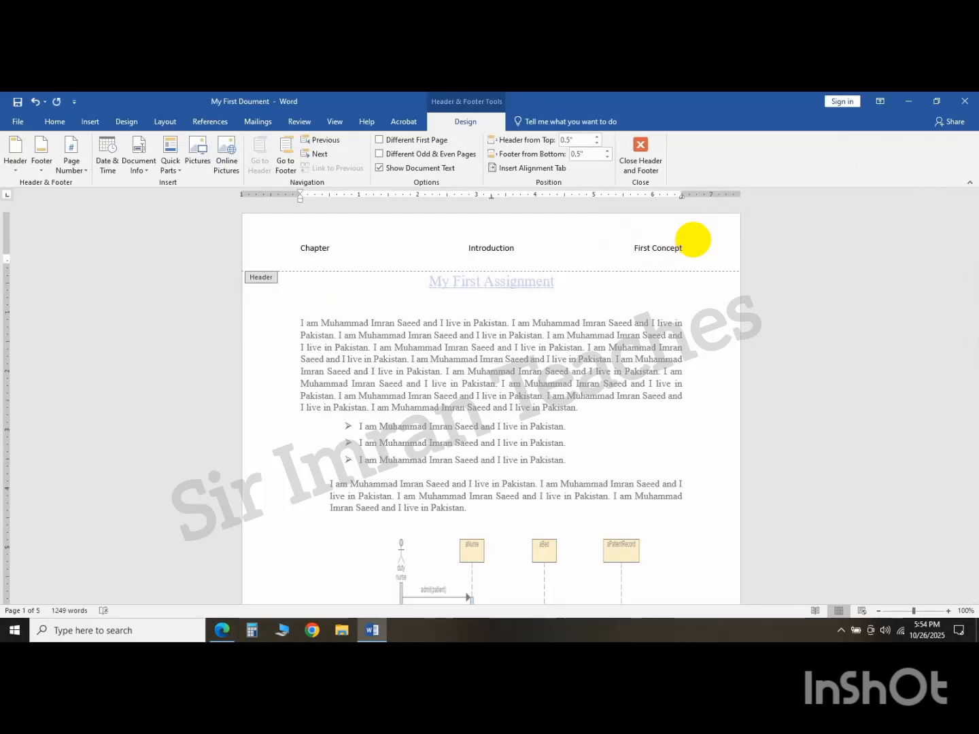
key(Return)
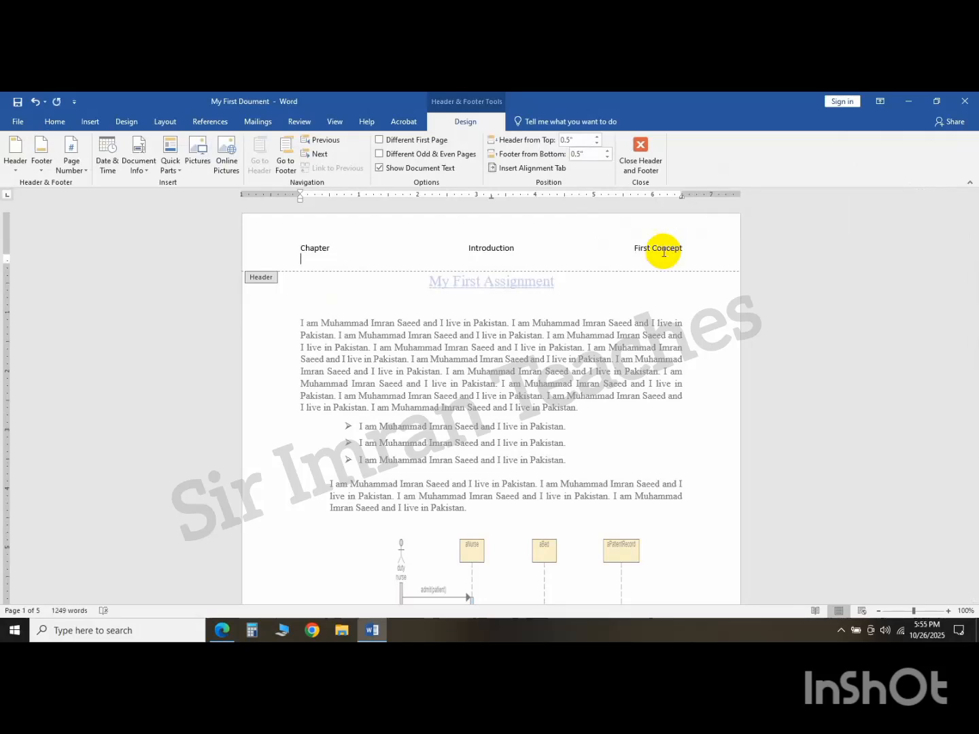
double_click(422, 339)
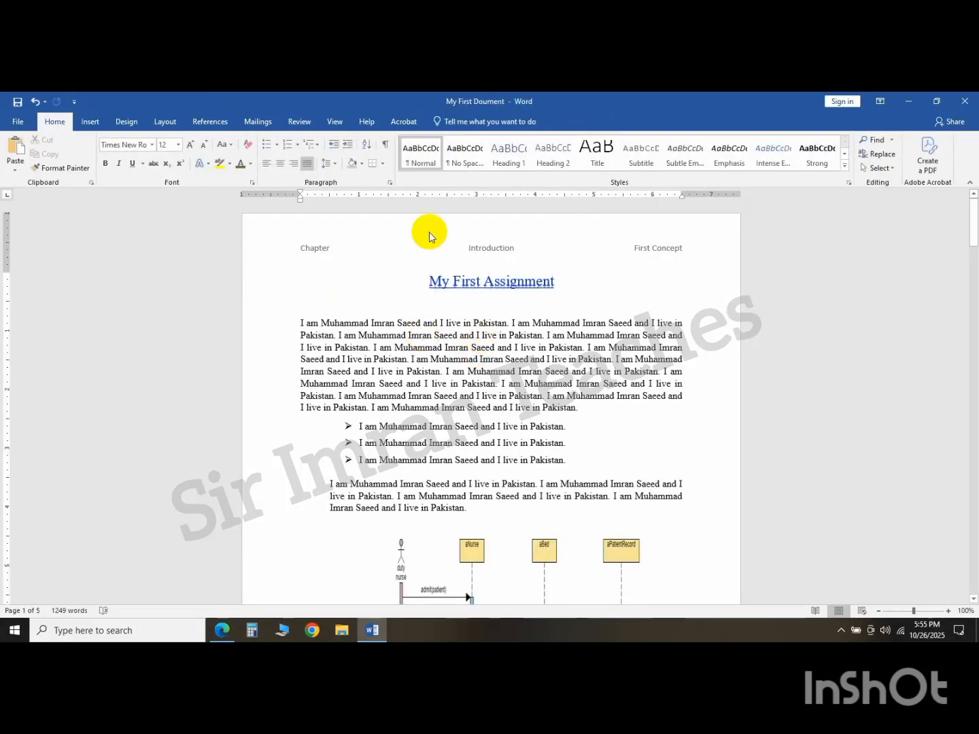
Format the whole header line as bold with the dark blue recent font color and return to the document body
click(302, 249)
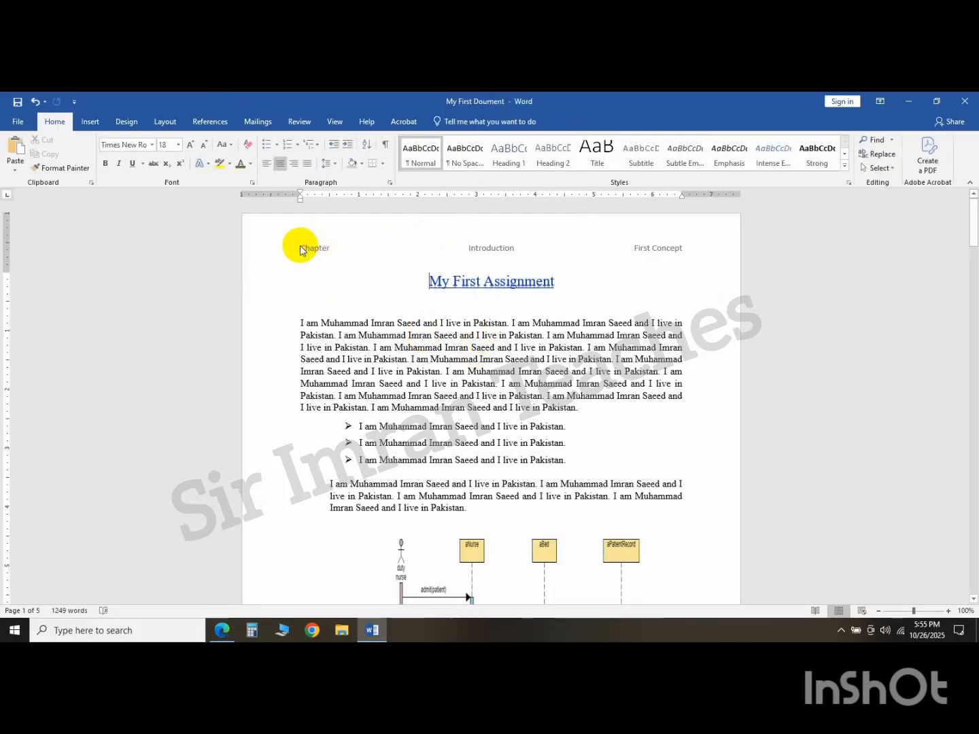
double_click(301, 249)
drag(300, 247, 676, 248)
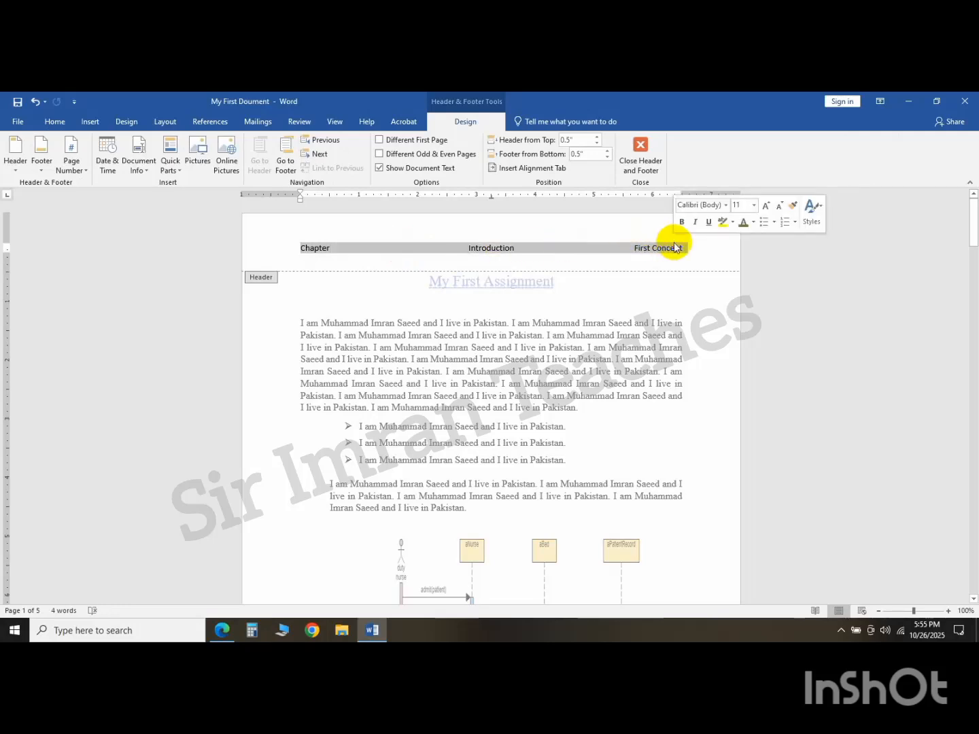
click(55, 122)
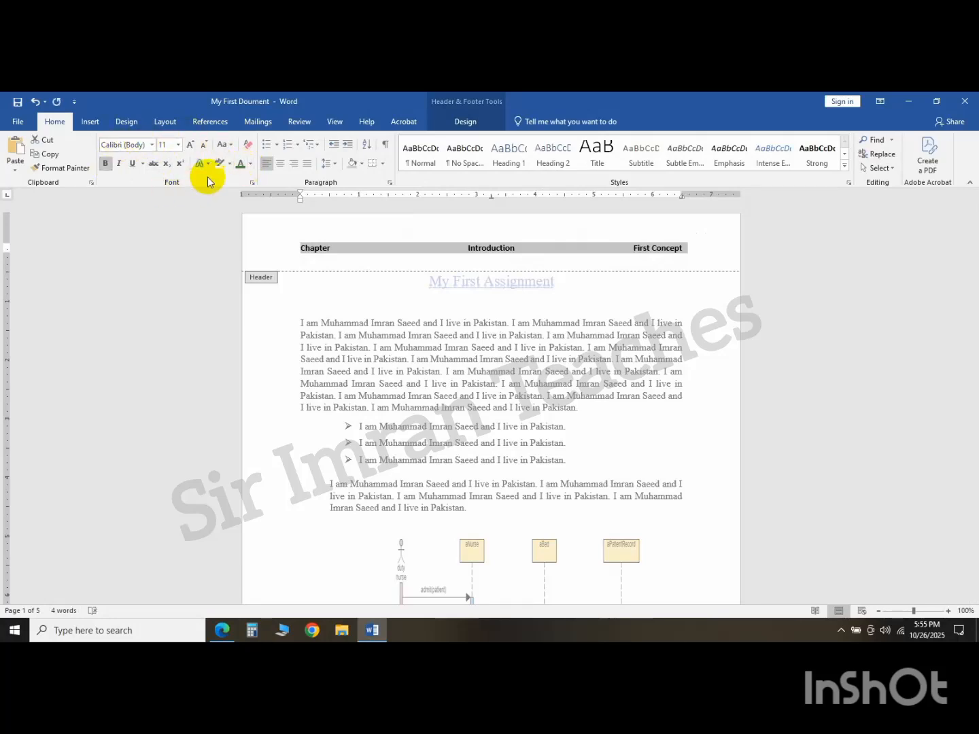
click(250, 162)
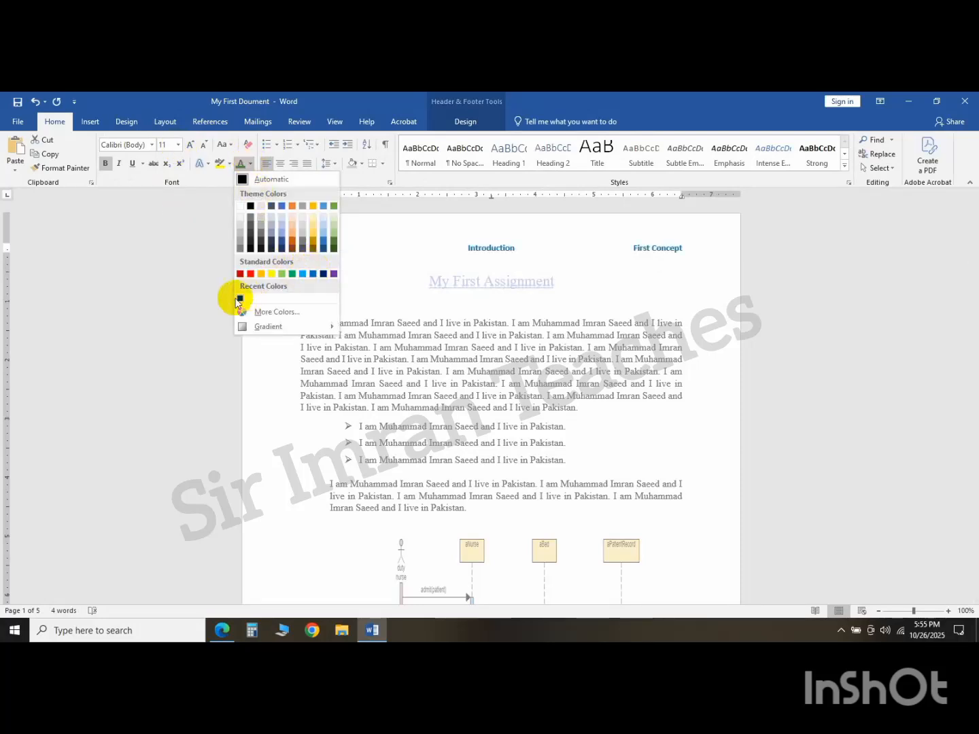
click(234, 298)
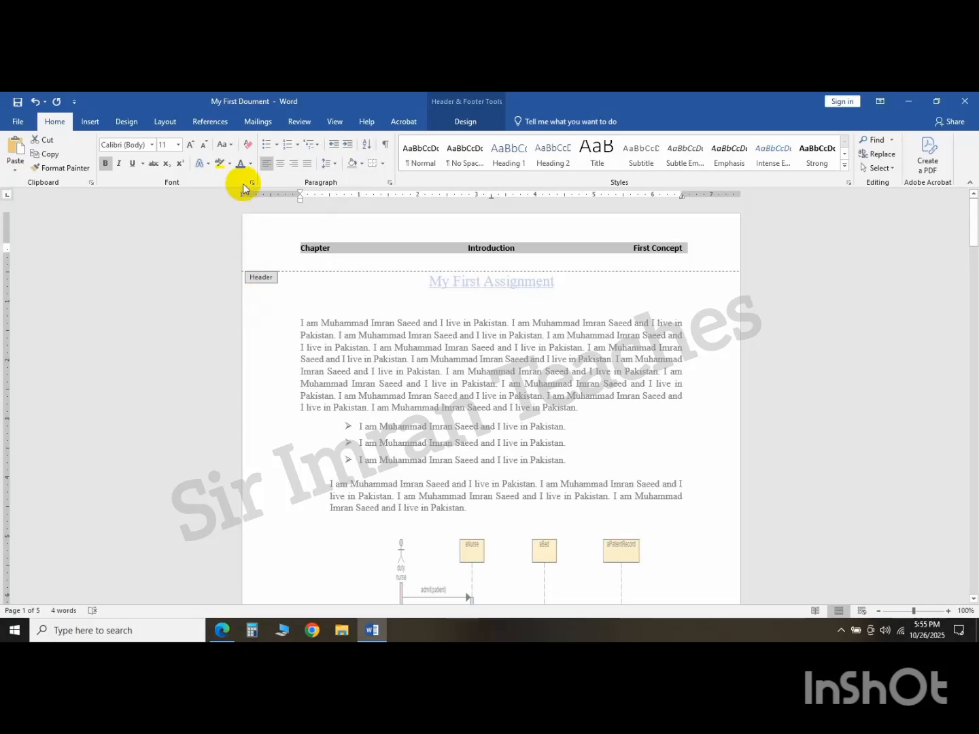
click(251, 162)
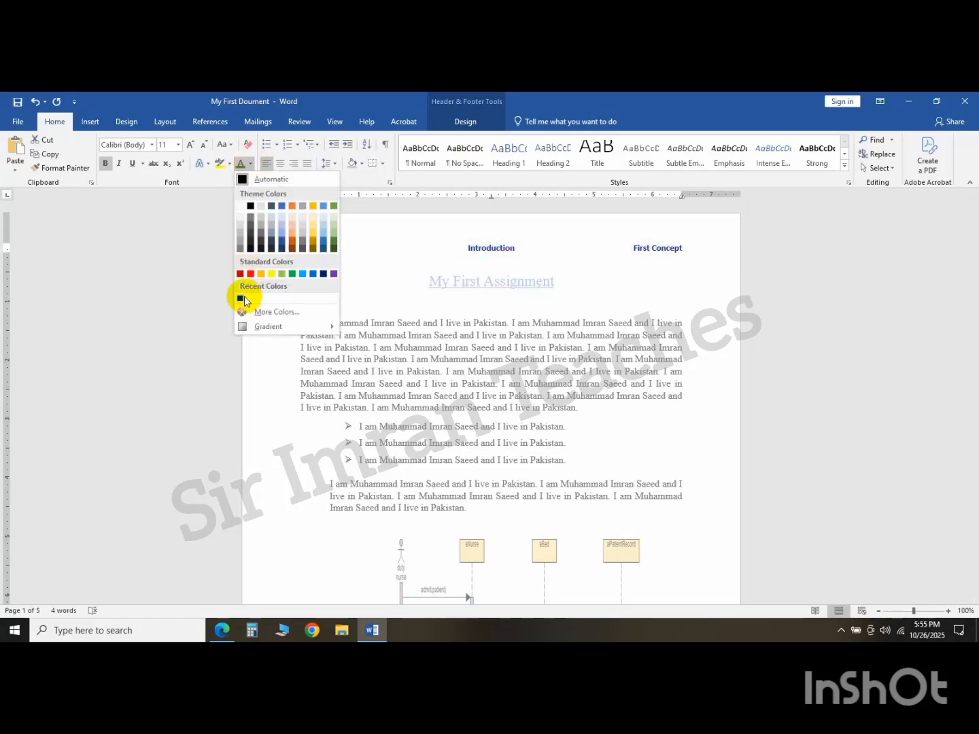
click(242, 300)
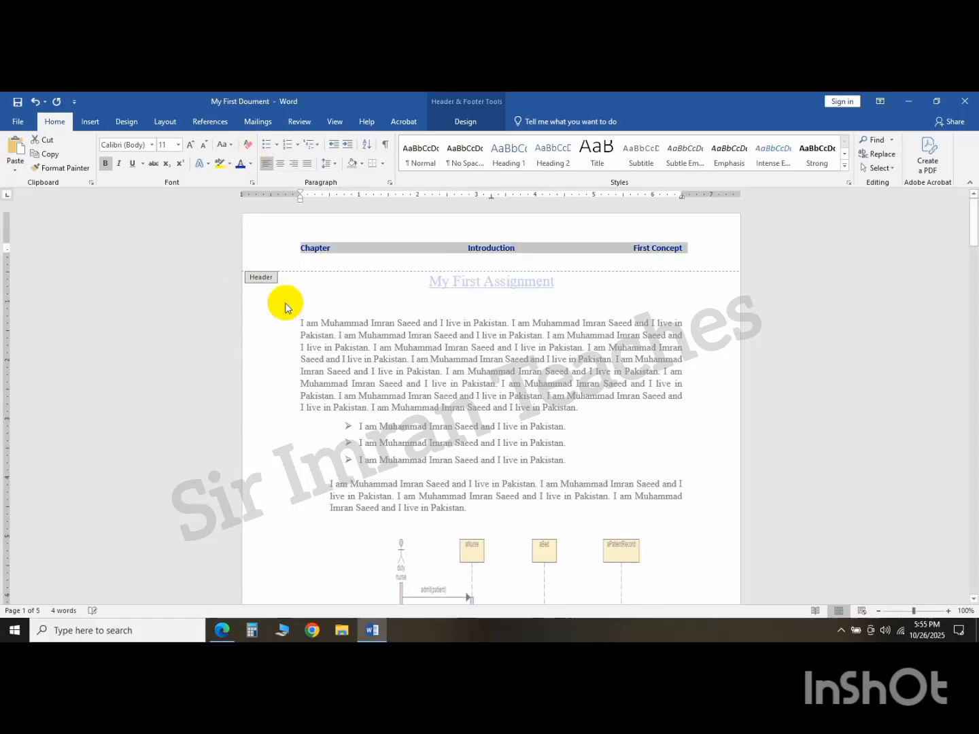
double_click(467, 364)
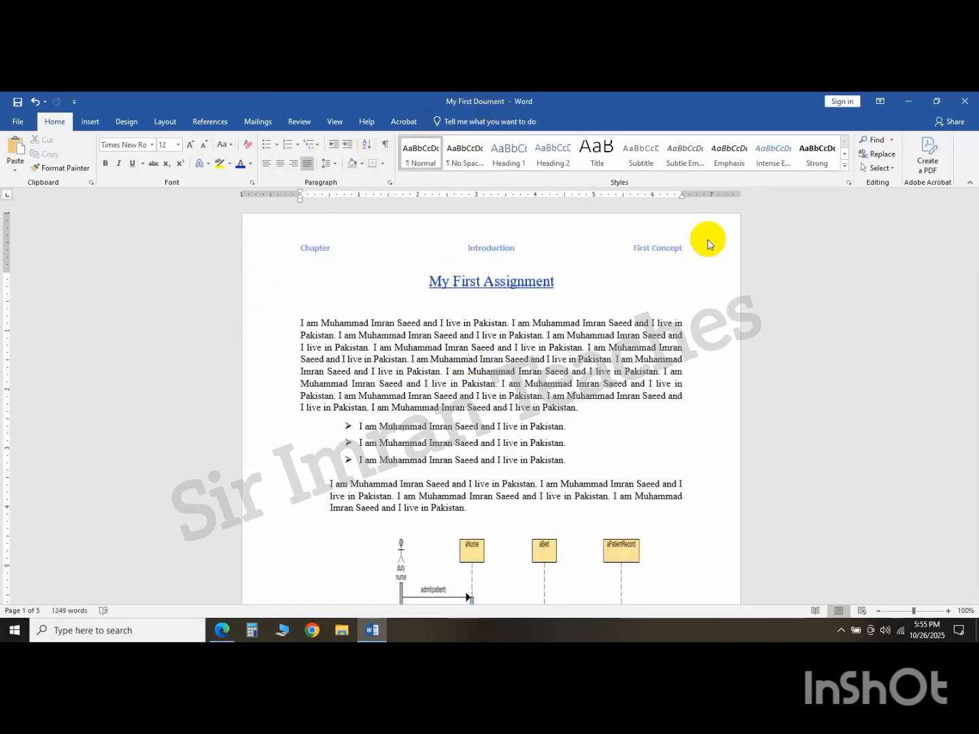
Insert a Blank footer containing the text "The First Lecture" and return to the document body
scroll(975, 330, down, 20)
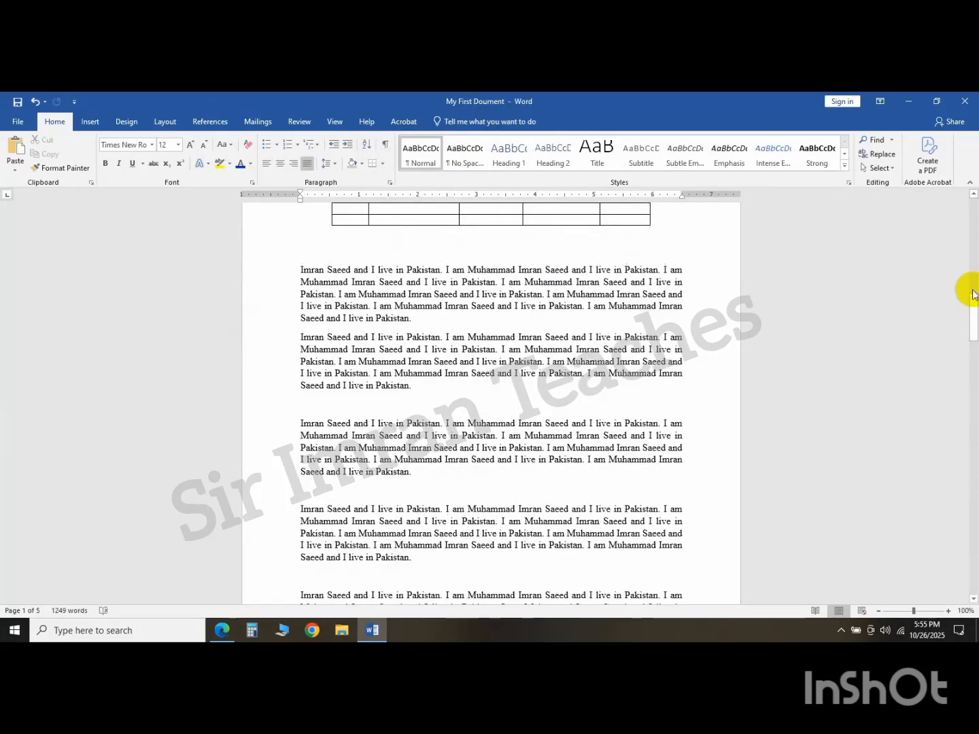
drag(975, 307, 951, 174)
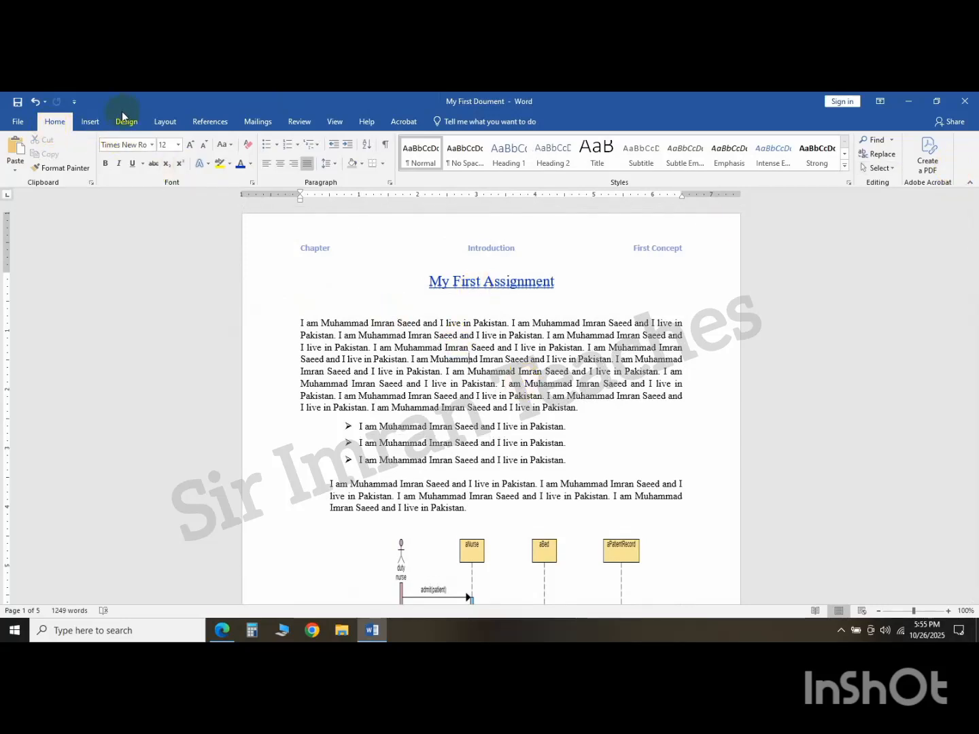
click(93, 122)
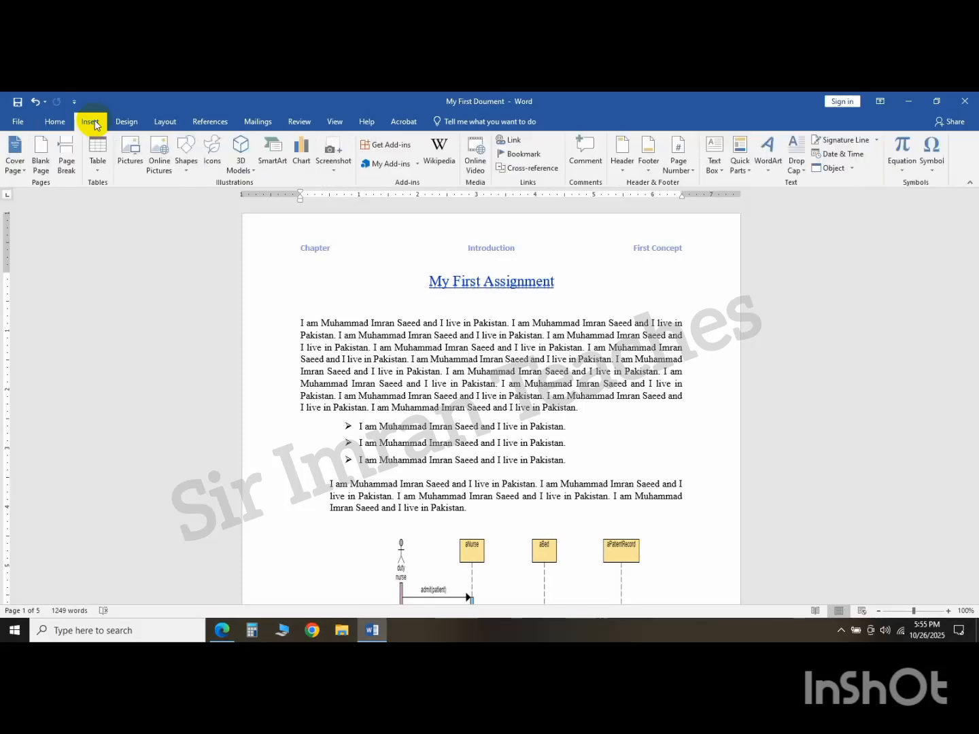
click(646, 174)
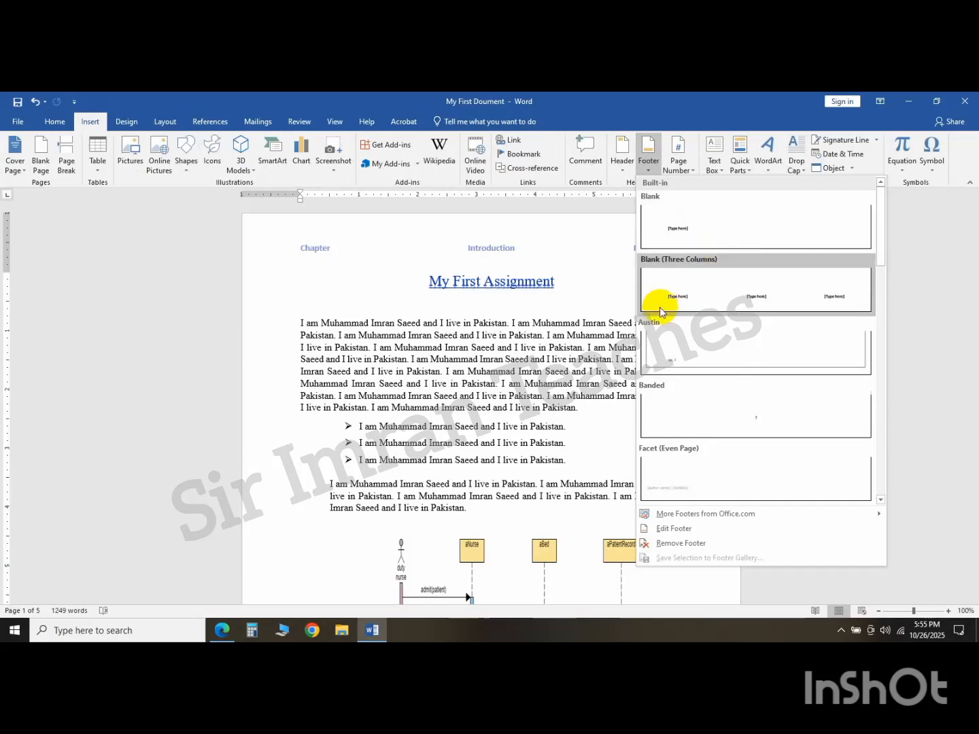
click(671, 234)
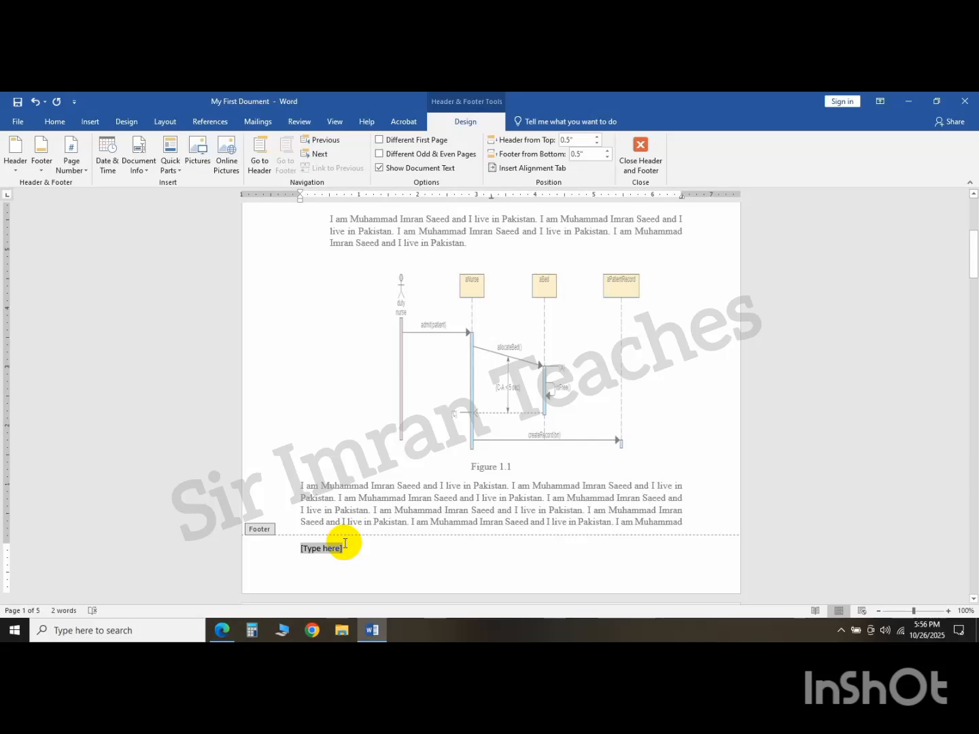
text(The First Lecture)
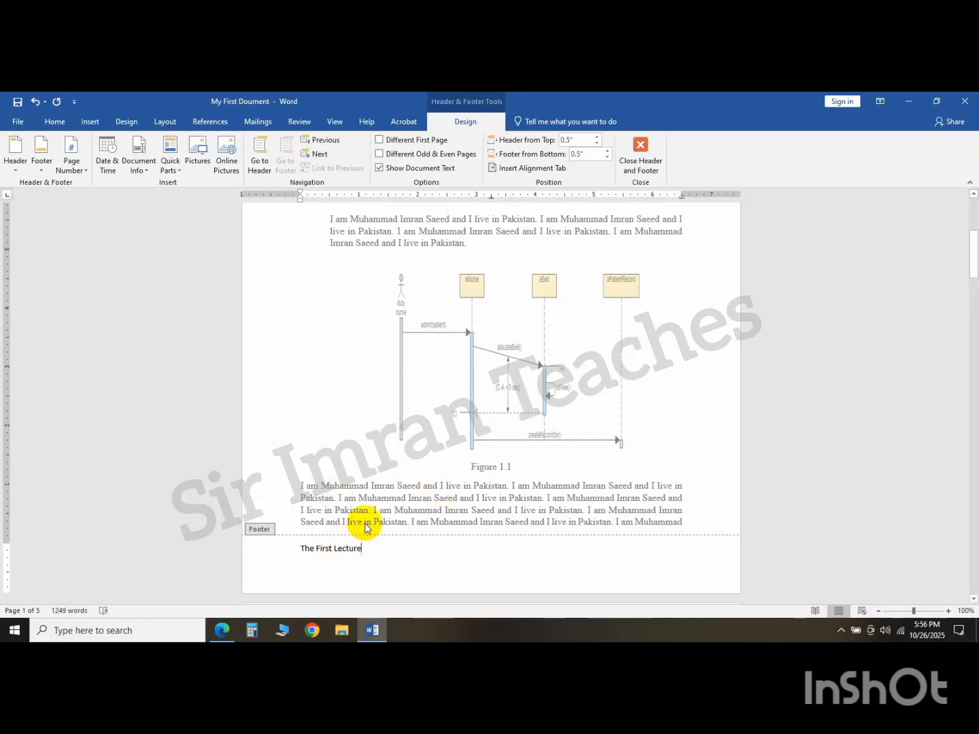
triple_click(367, 499)
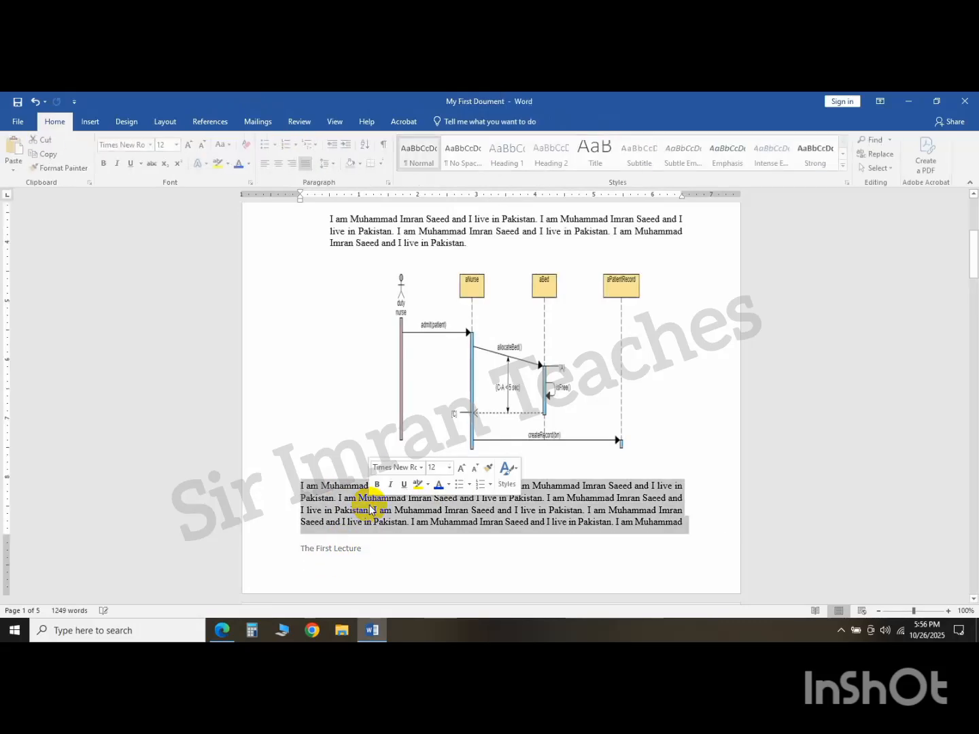
click(306, 316)
drag(971, 270, 974, 360)
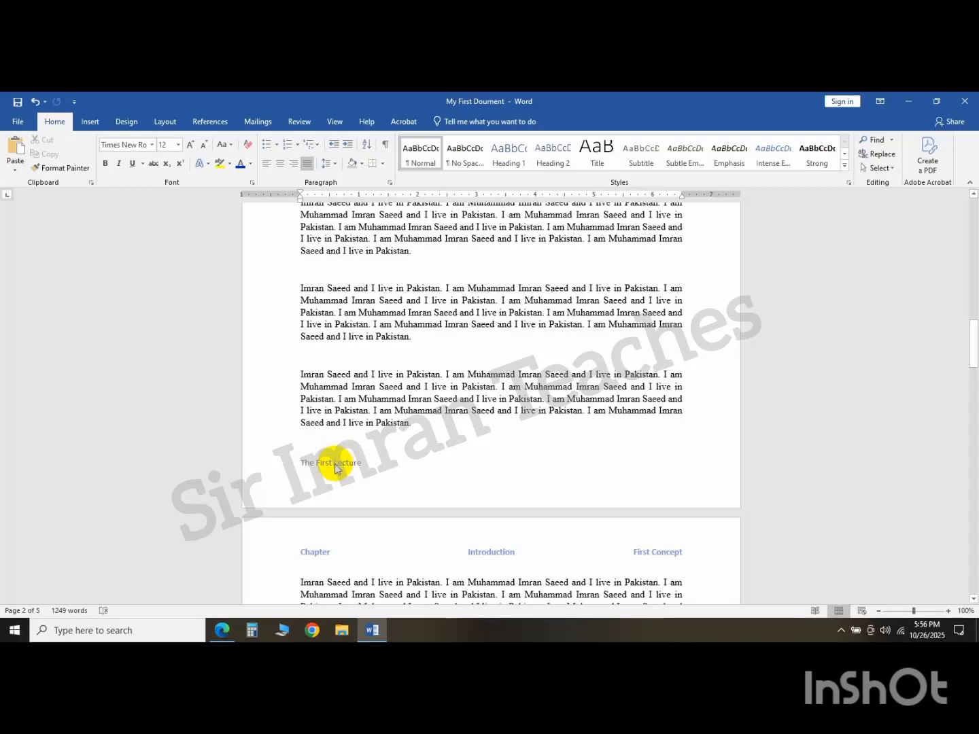
double_click(335, 465)
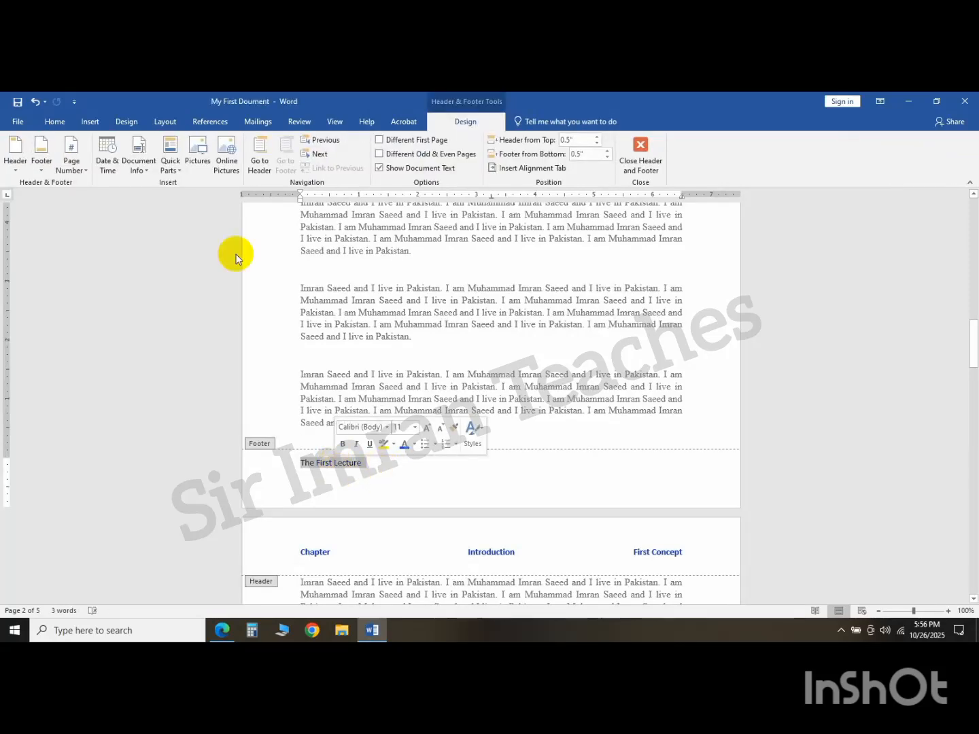
click(60, 121)
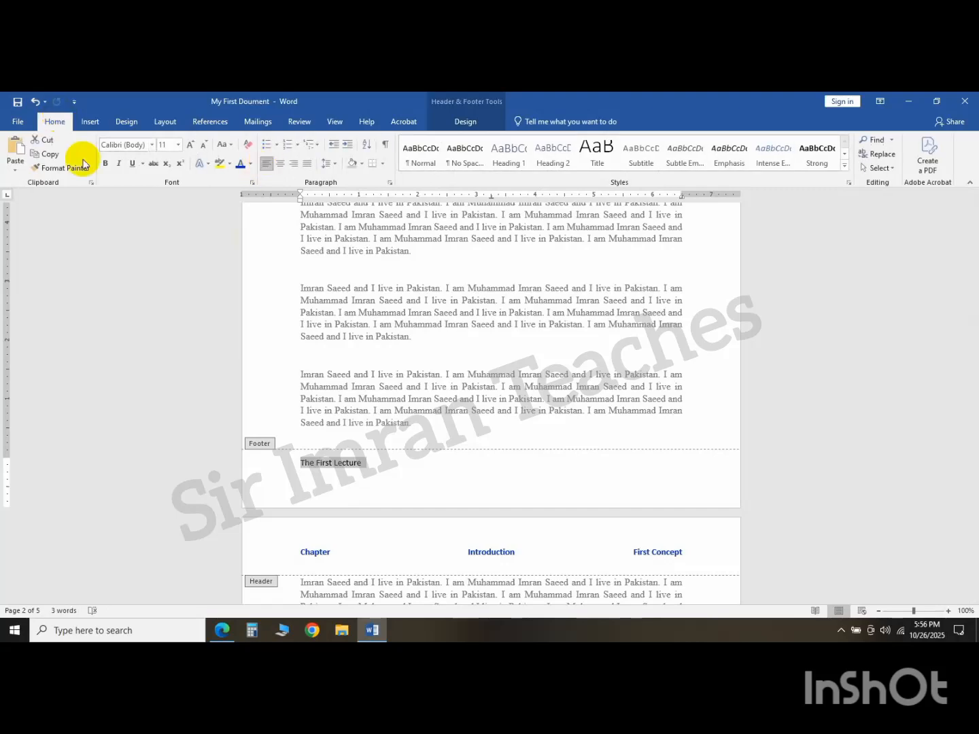
double_click(512, 387)
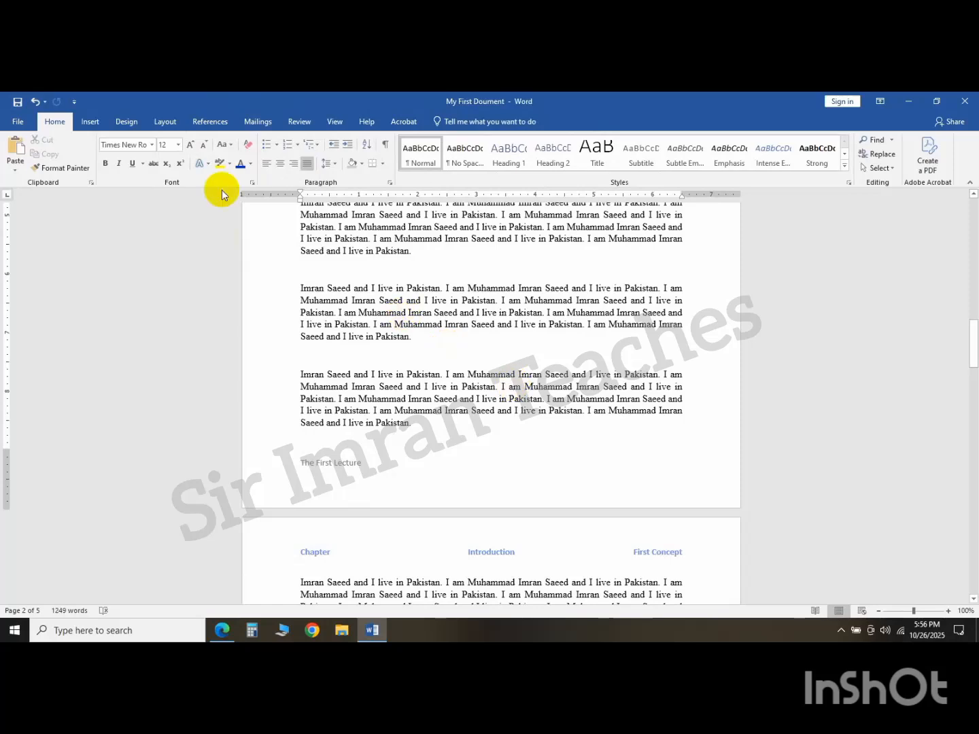
Insert page numbers at the bottom of the page in the Accent Bar 2 style
click(92, 124)
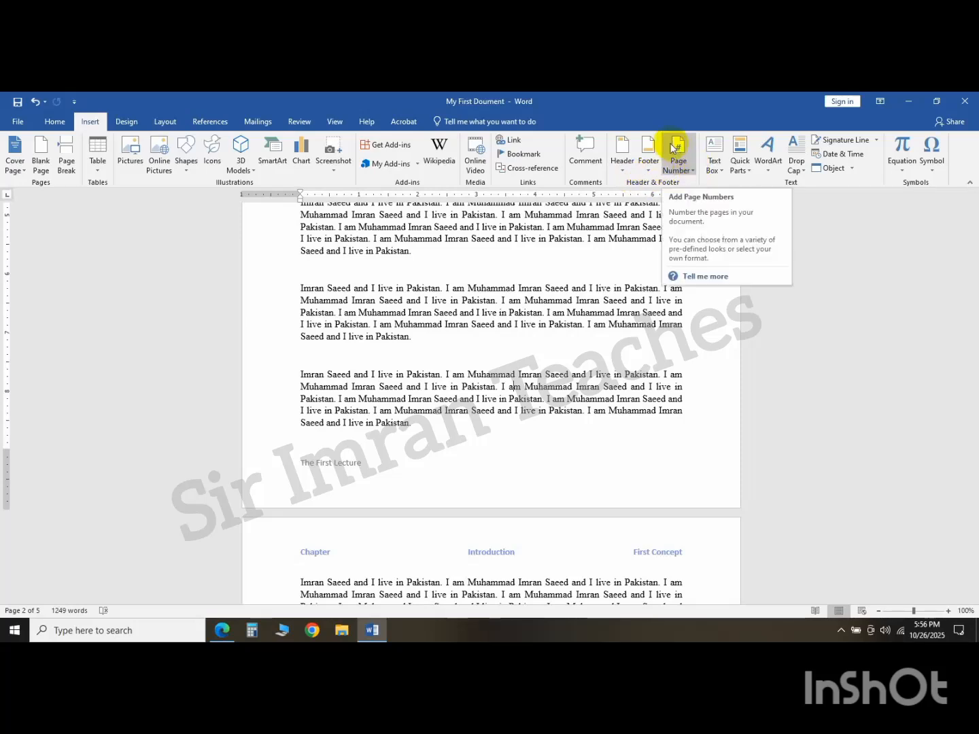
click(695, 170)
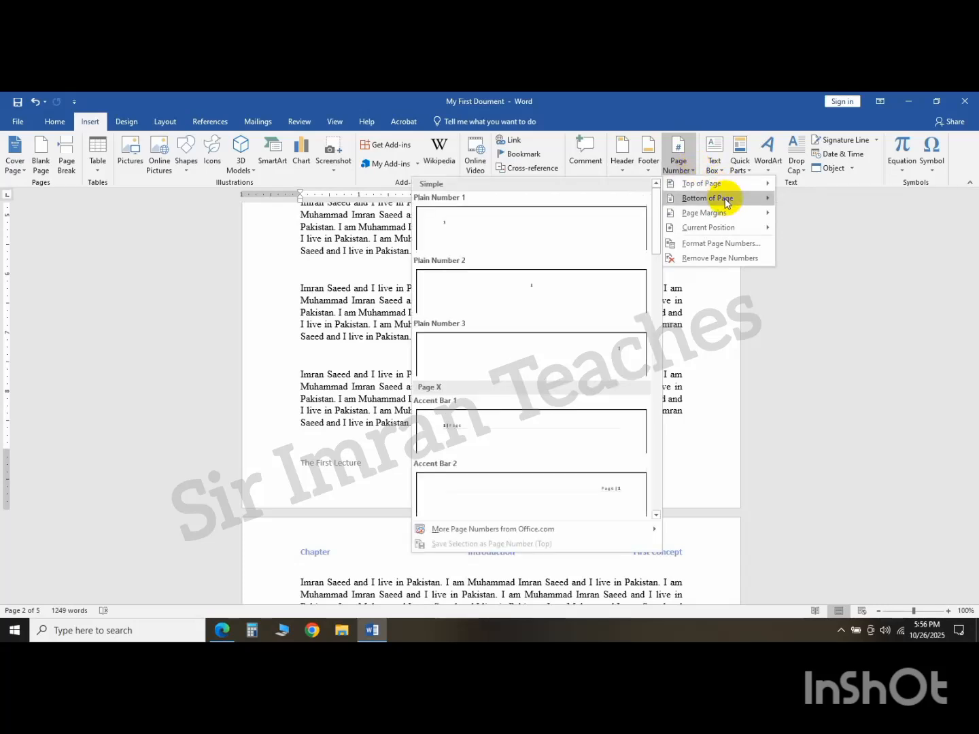
mouse_move(726, 199)
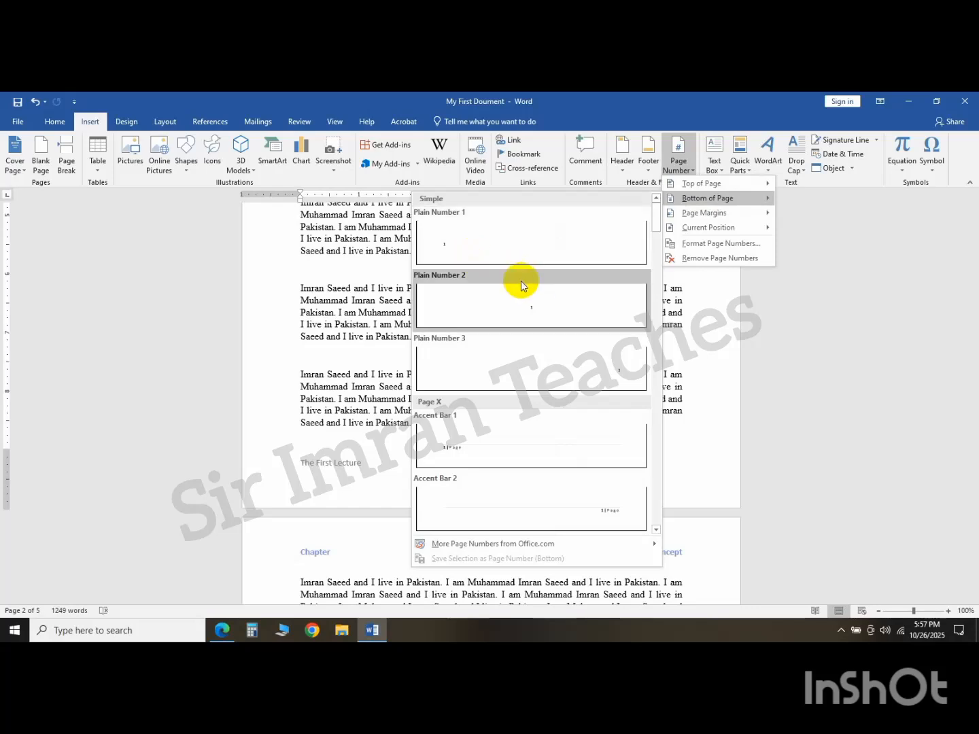
click(585, 511)
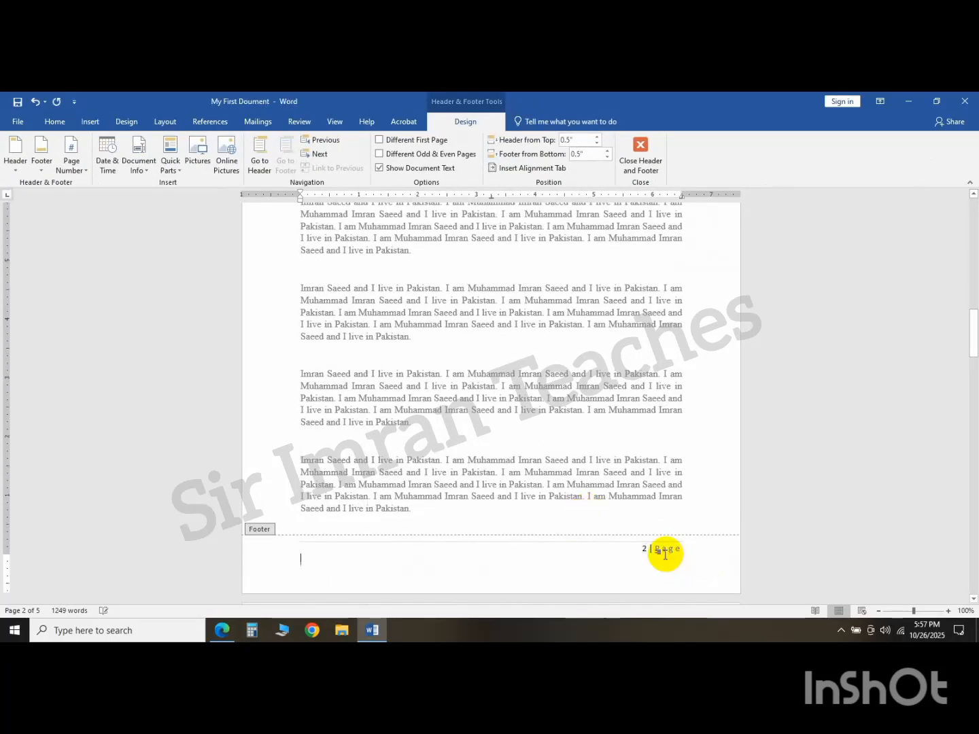
Make the page number line in the footer bold and return to the document body on page 1
drag(975, 327, 975, 435)
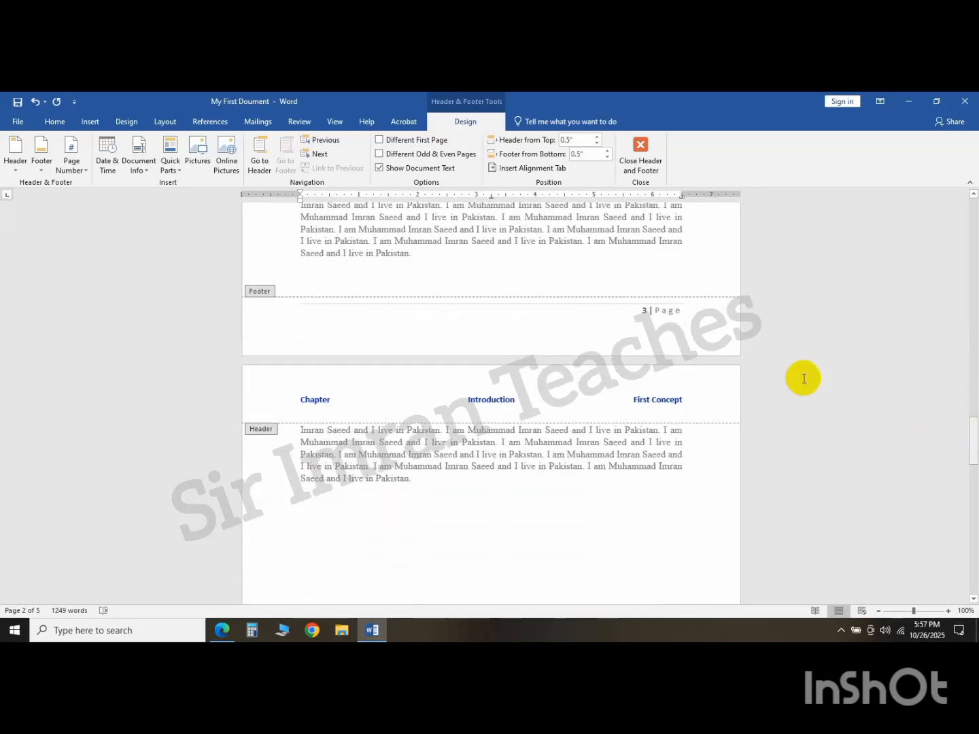
click(668, 313)
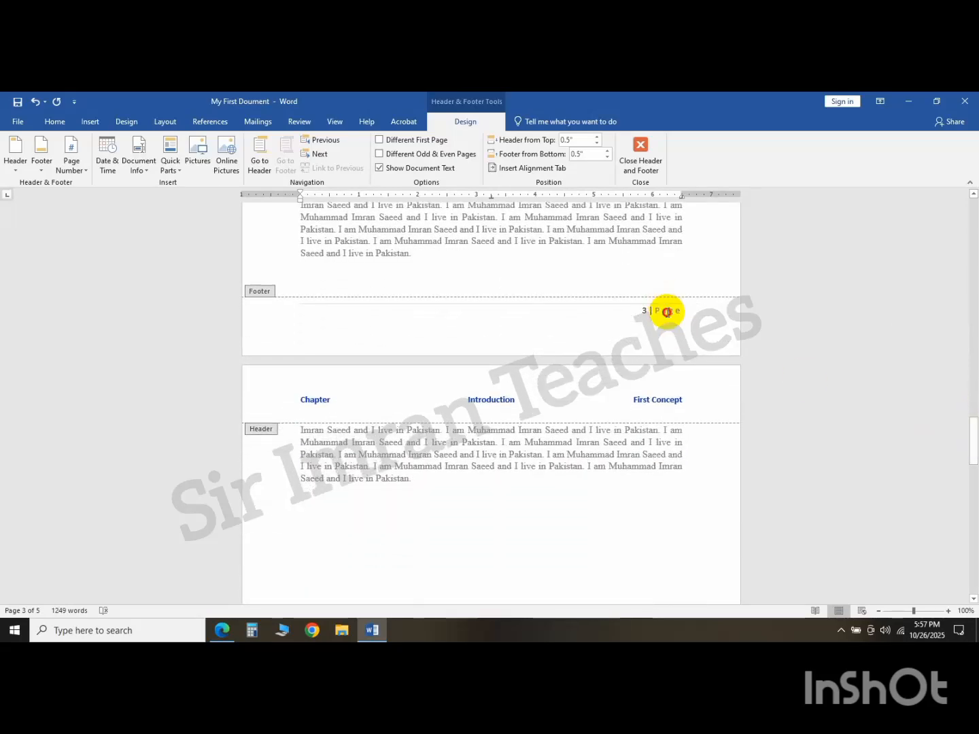
triple_click(667, 313)
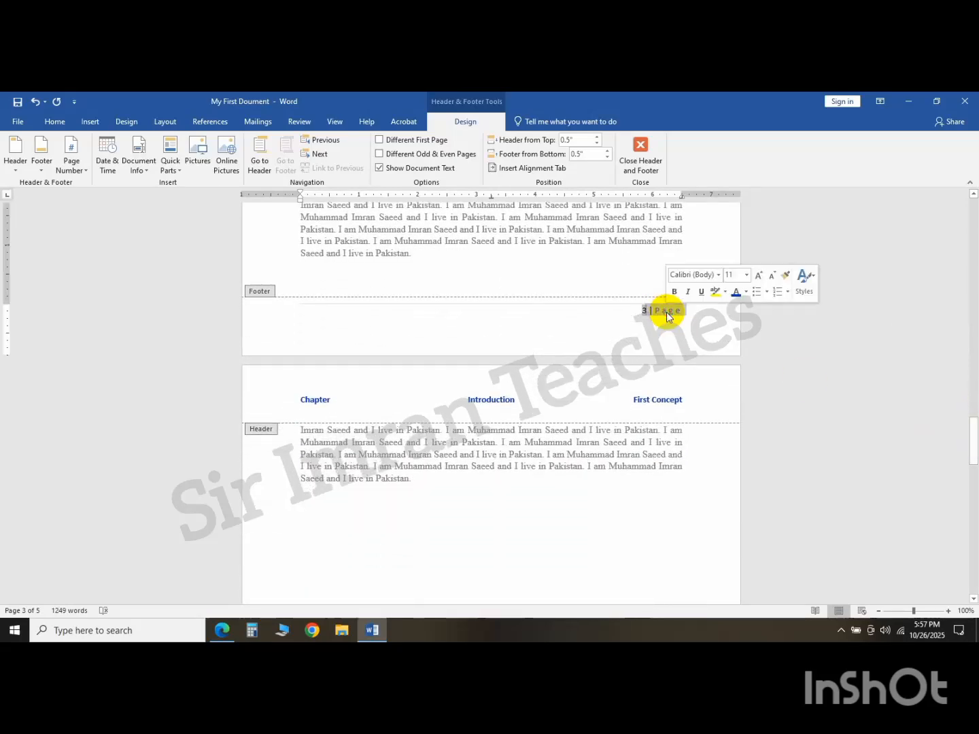
click(55, 122)
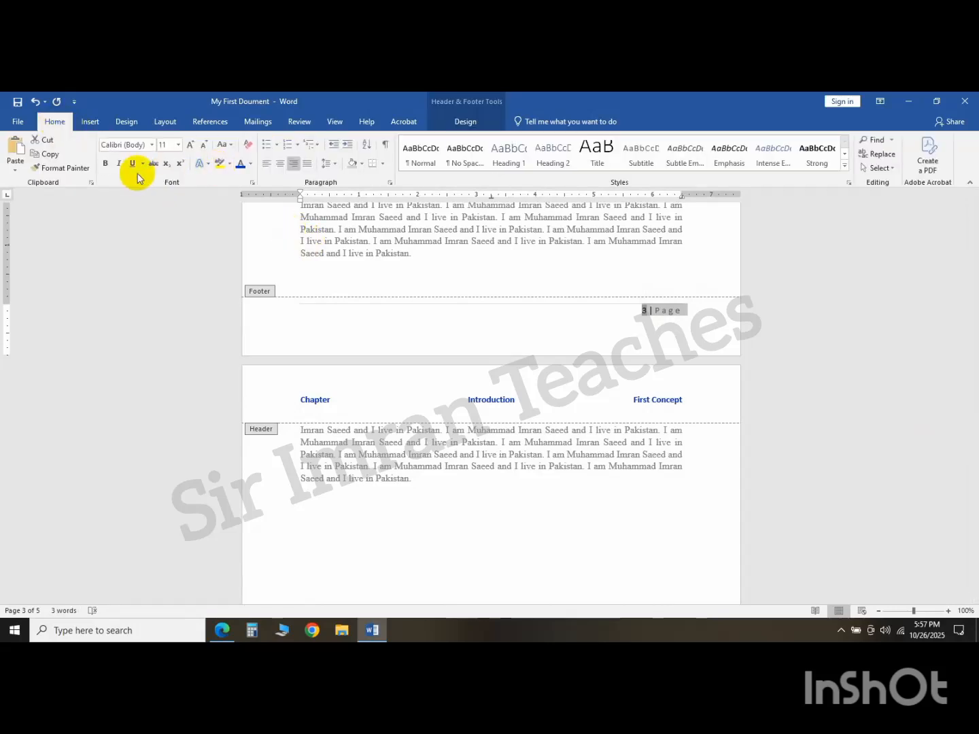
click(107, 168)
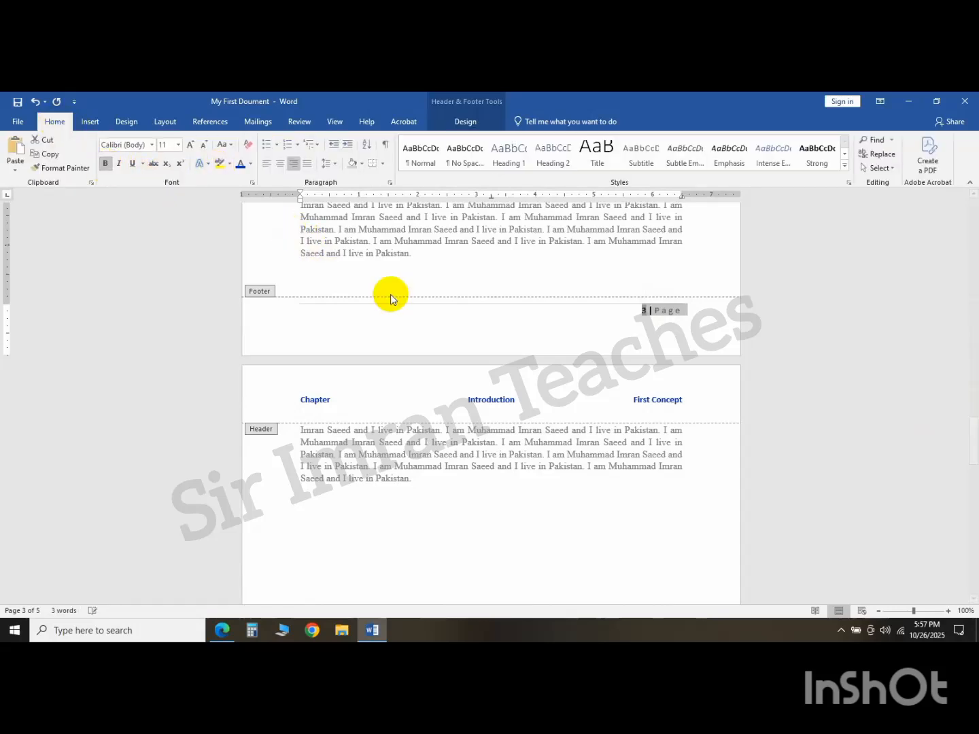
click(439, 339)
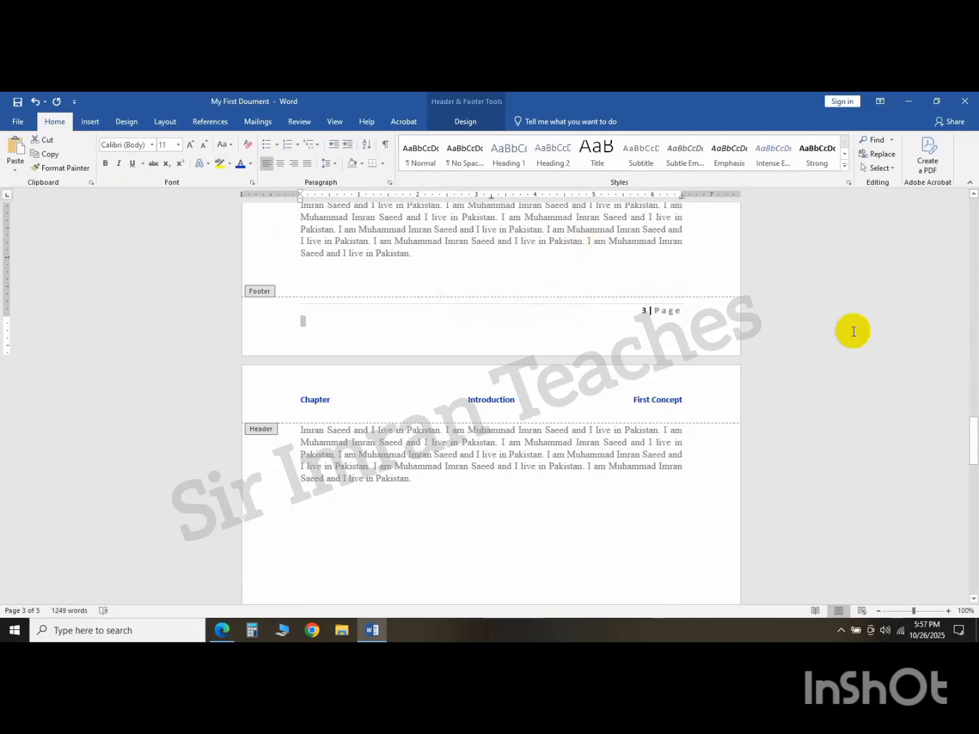
drag(968, 432, 952, 182)
click(977, 219)
scroll(547, 362, down, 4)
double_click(548, 361)
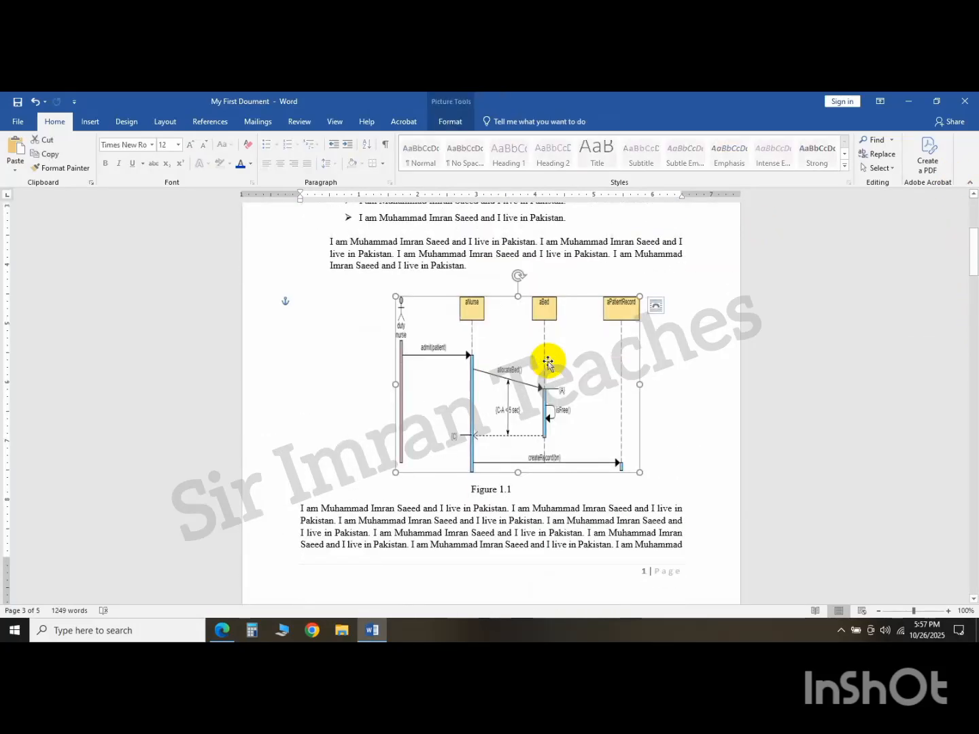
double_click(968, 257)
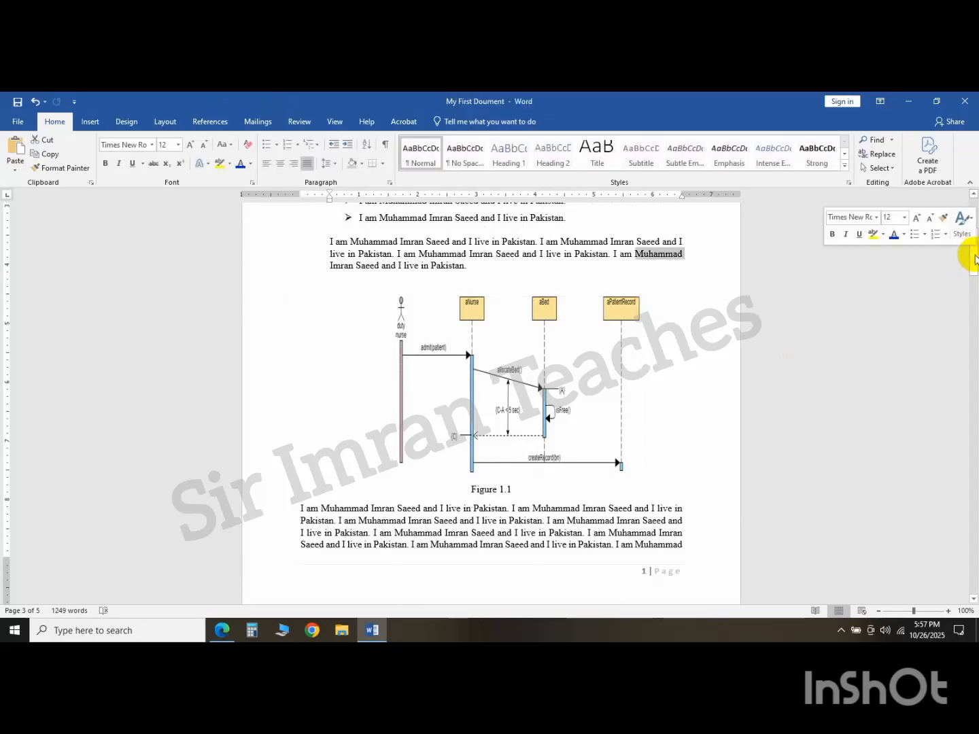
Set a custom right page margin of 0.7" for the whole document
drag(974, 257, 971, 201)
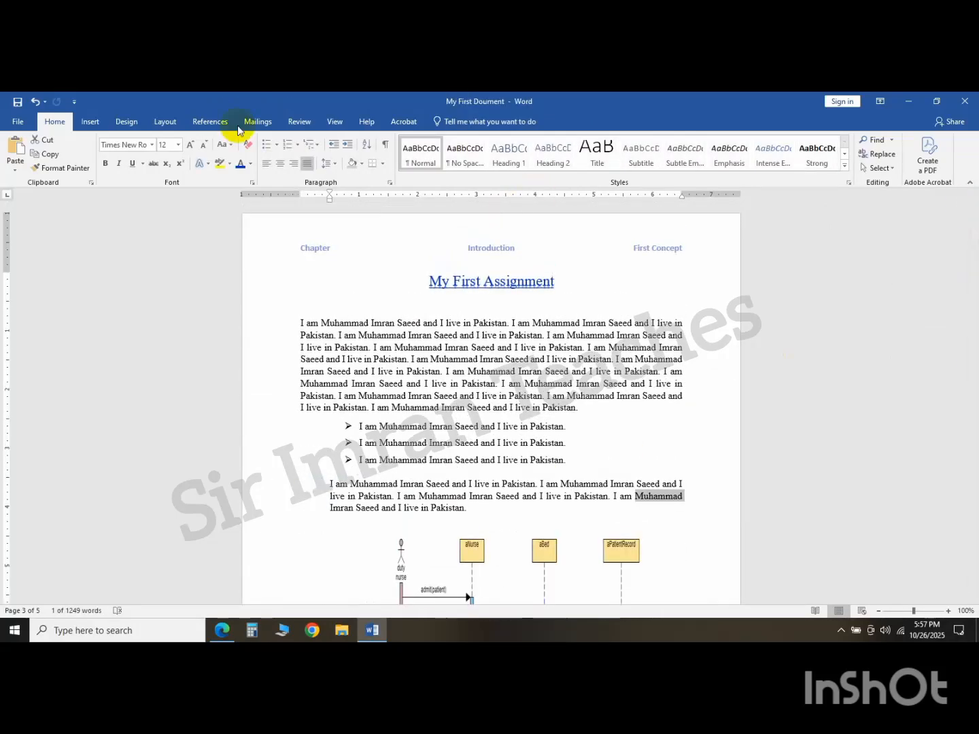
click(91, 126)
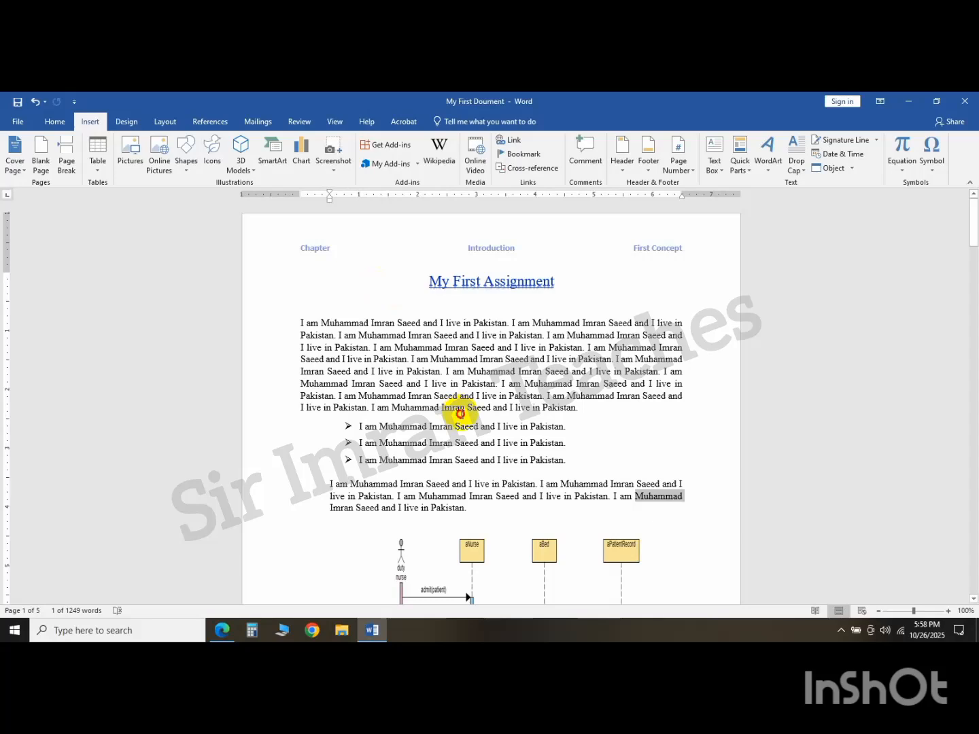
click(459, 410)
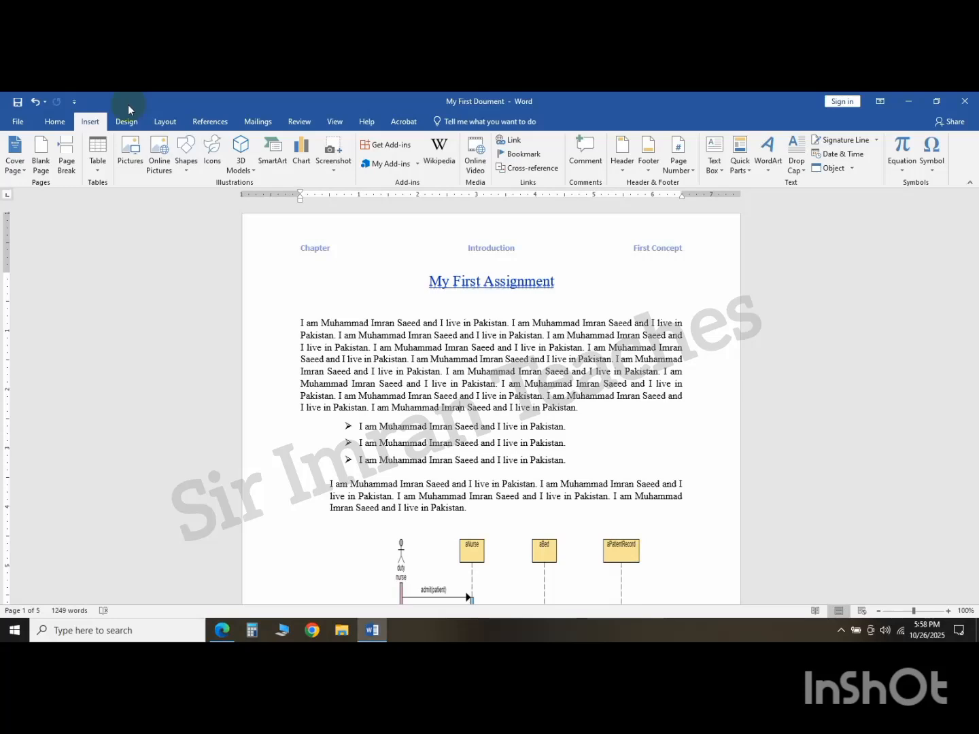
click(166, 123)
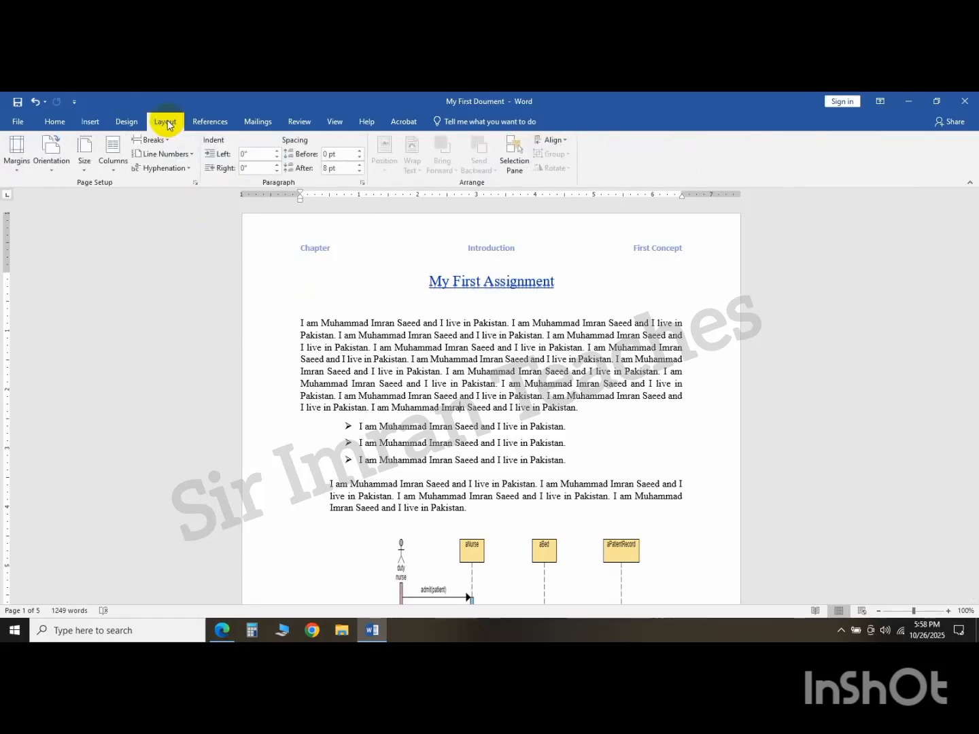
click(165, 122)
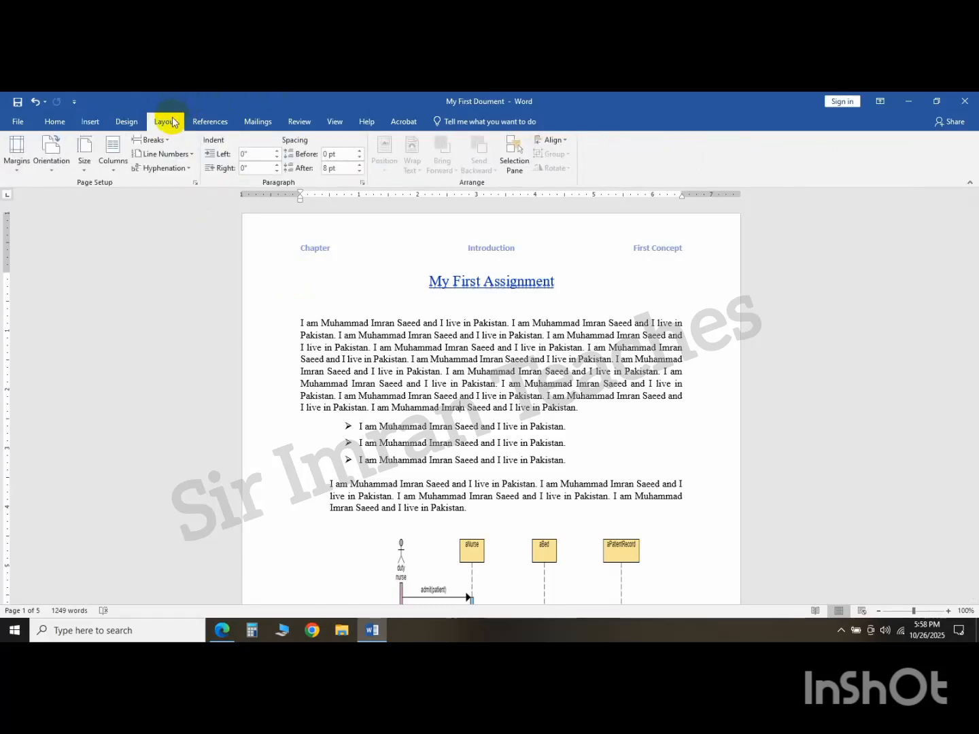
click(15, 168)
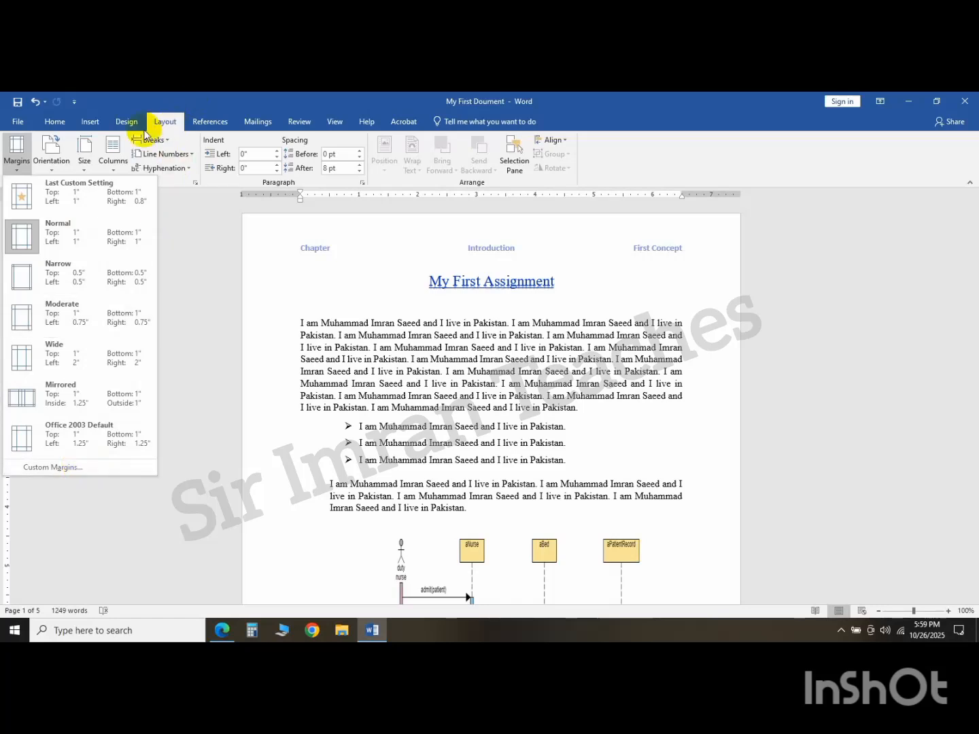
click(97, 467)
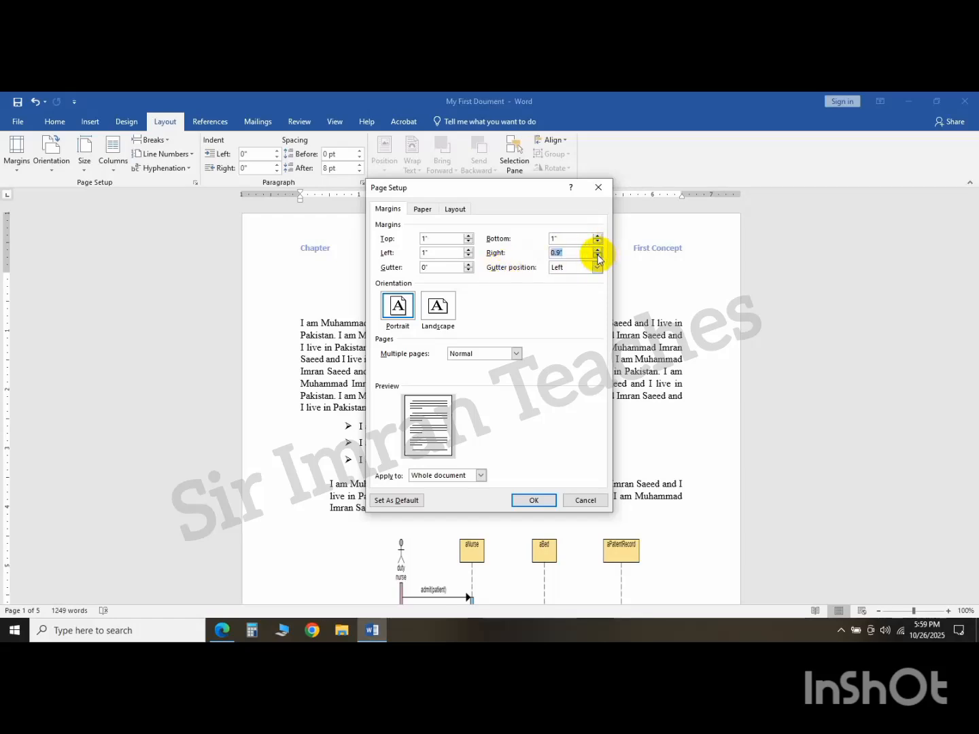
click(597, 256)
click(542, 505)
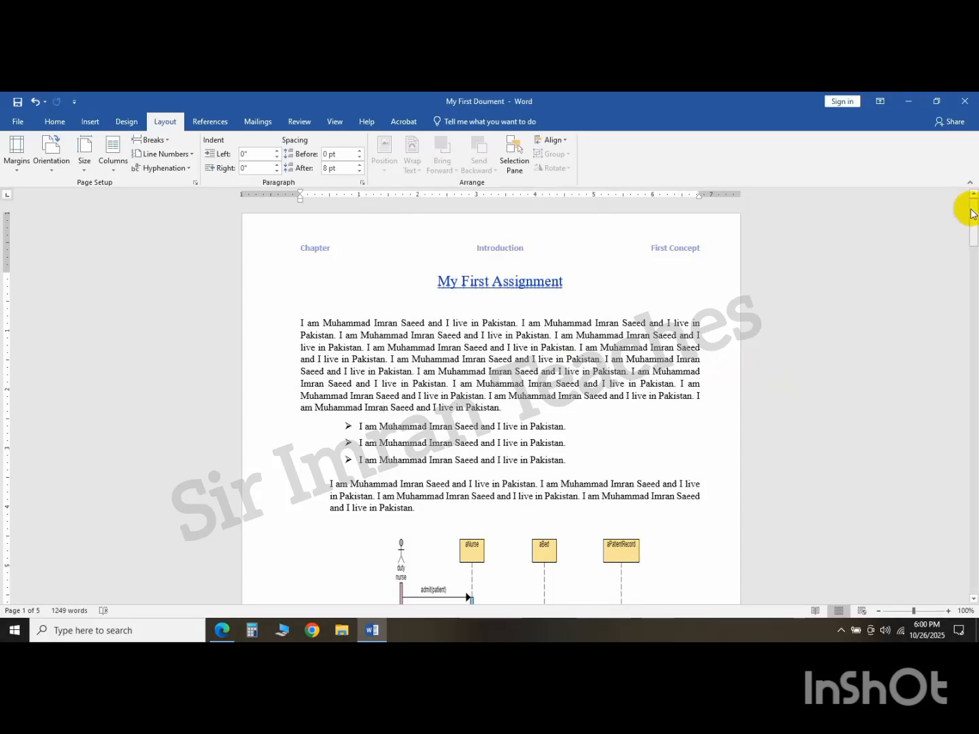
drag(972, 214, 974, 162)
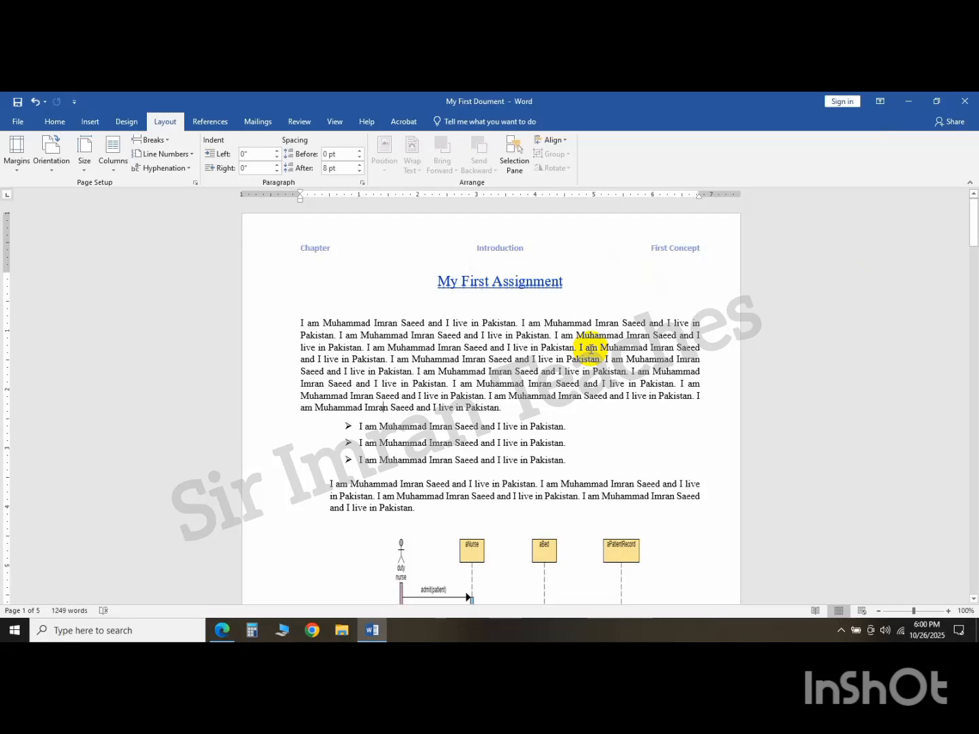
click(672, 396)
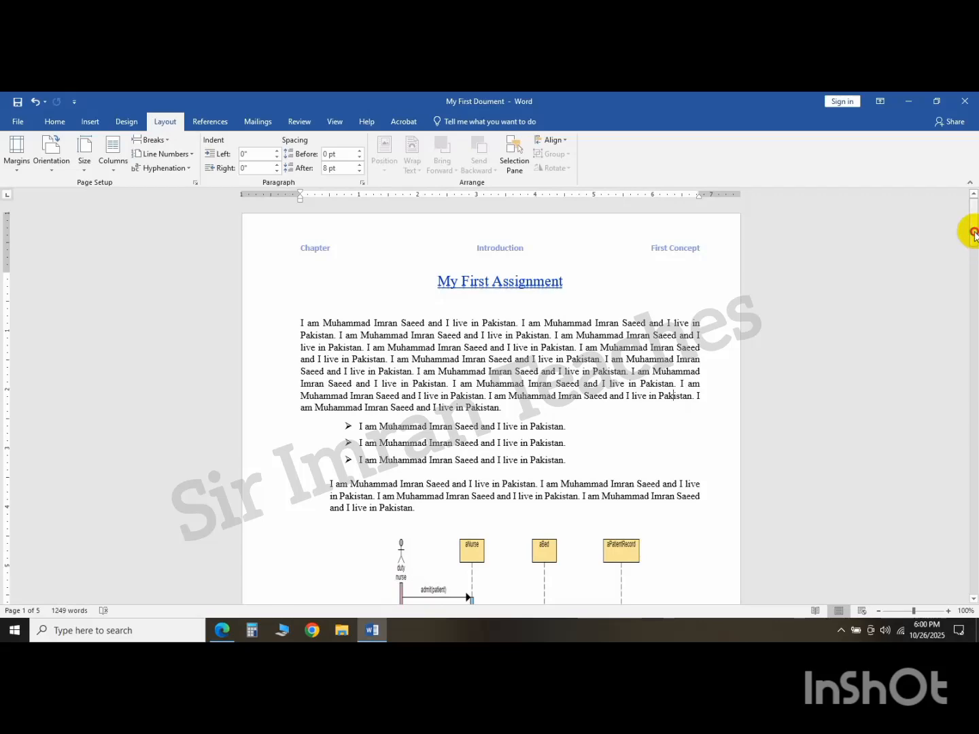
mouse_move(973, 230)
mouse_down()
mouse_move(970, 307)
mouse_move(958, 204)
mouse_move(968, 231)
mouse_up()
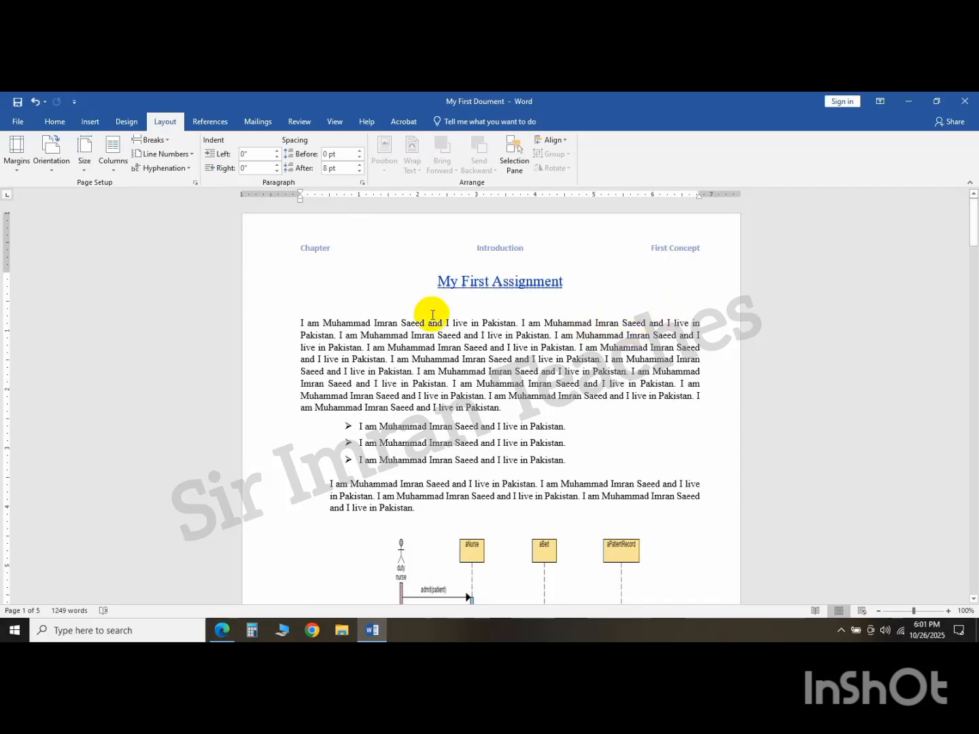
Try Landscape page orientation on the document twice, undoing the orientation change each time
click(60, 170)
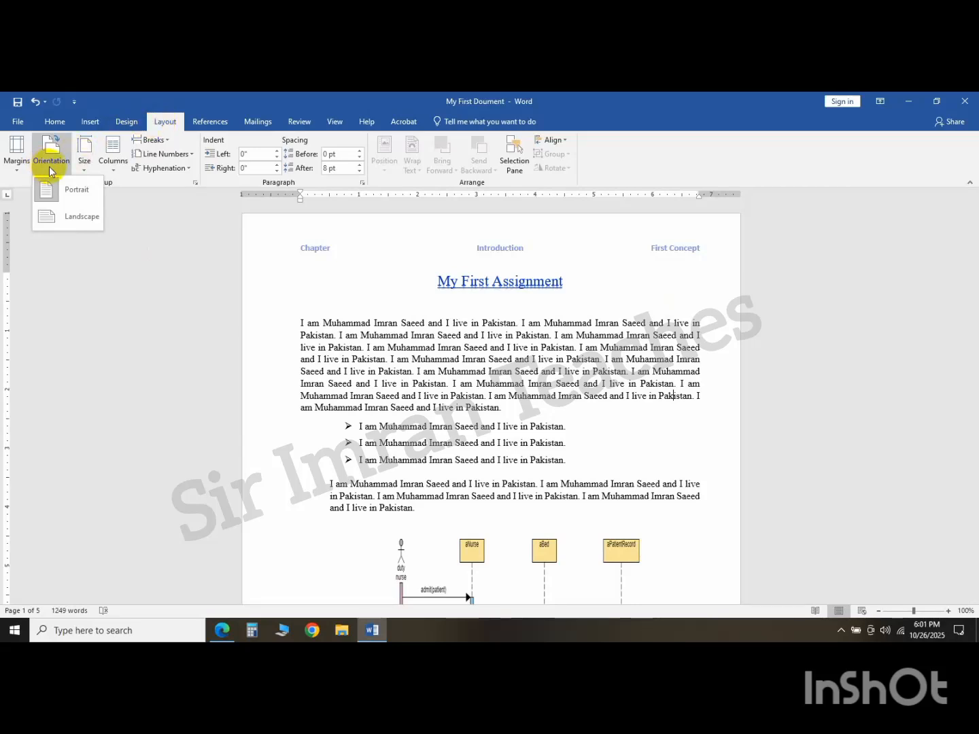
click(62, 216)
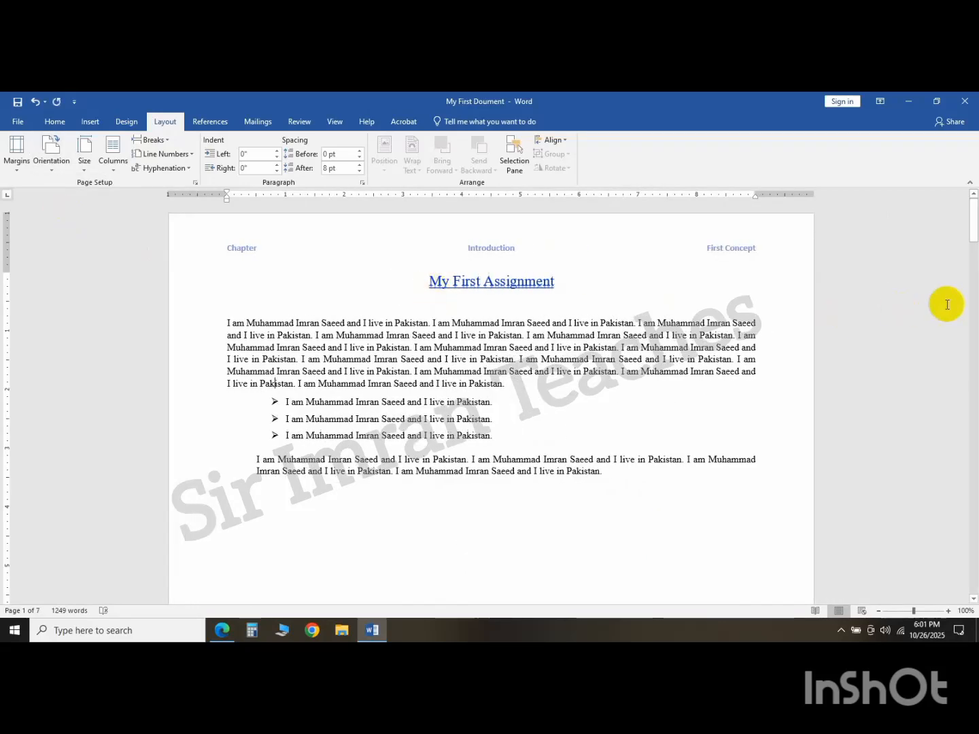
click(973, 233)
mouse_move(972, 234)
mouse_down()
mouse_move(972, 247)
mouse_move(969, 227)
mouse_up()
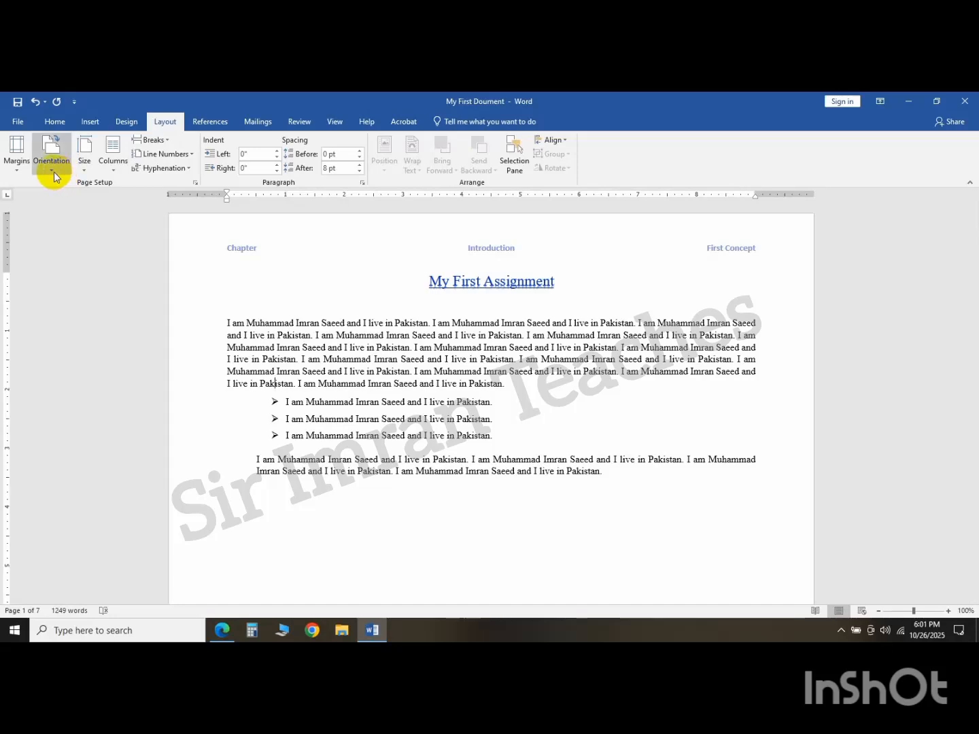
click(34, 101)
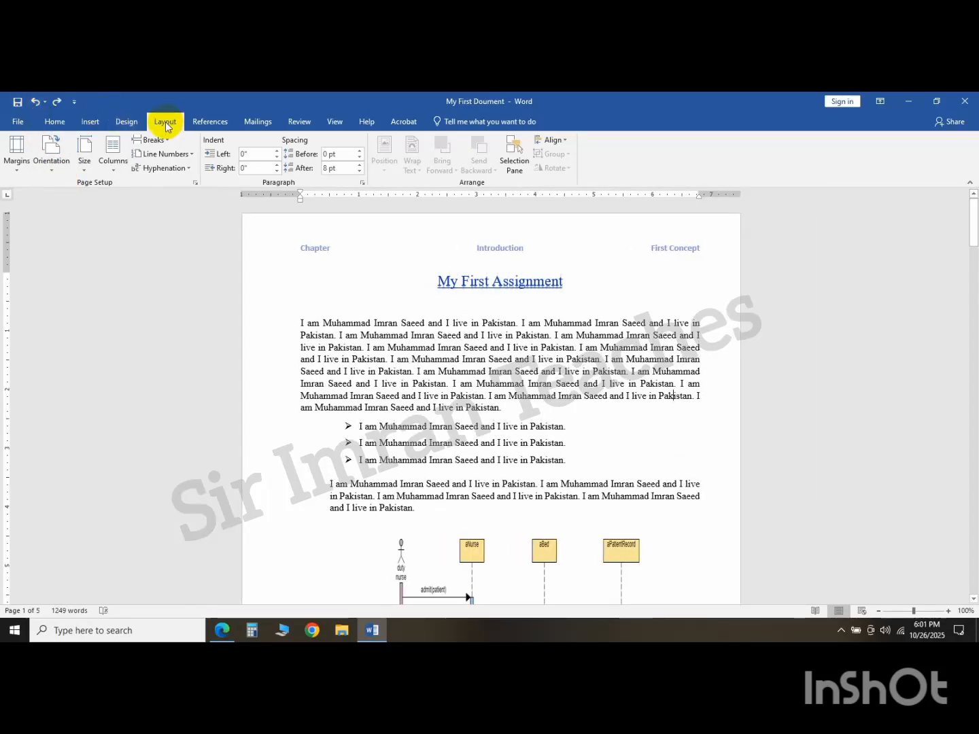
click(46, 178)
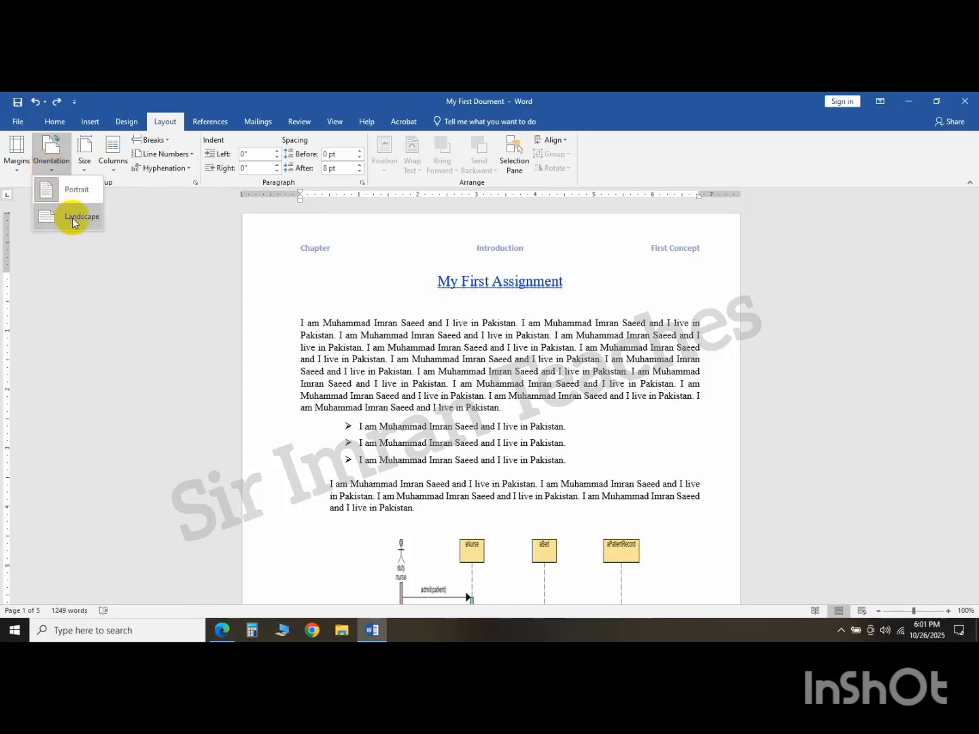
click(72, 218)
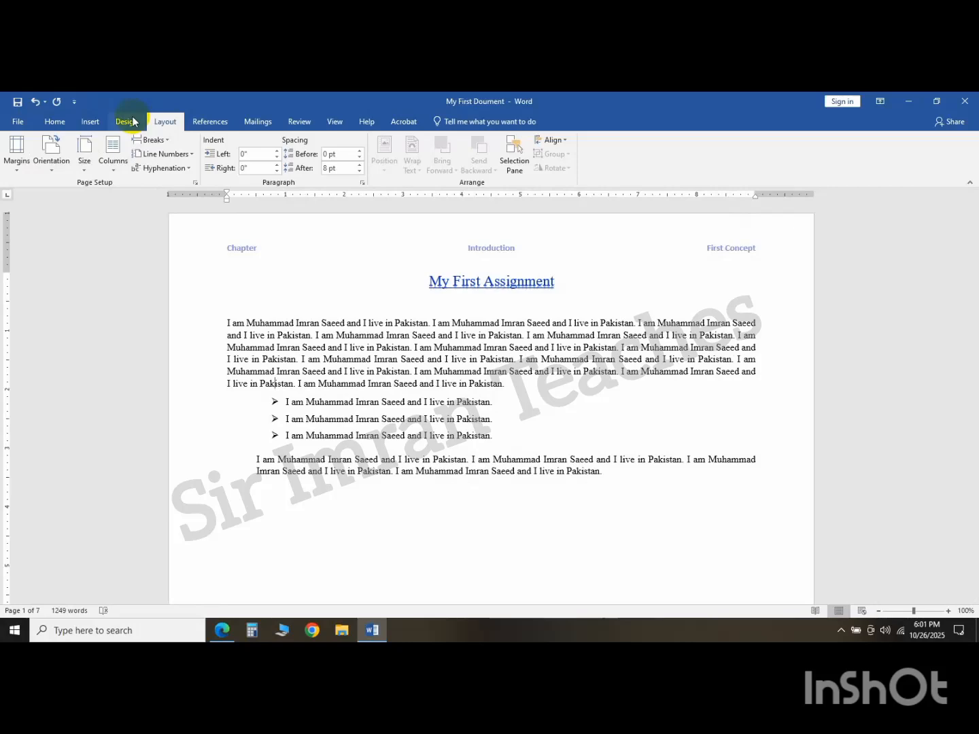
click(36, 103)
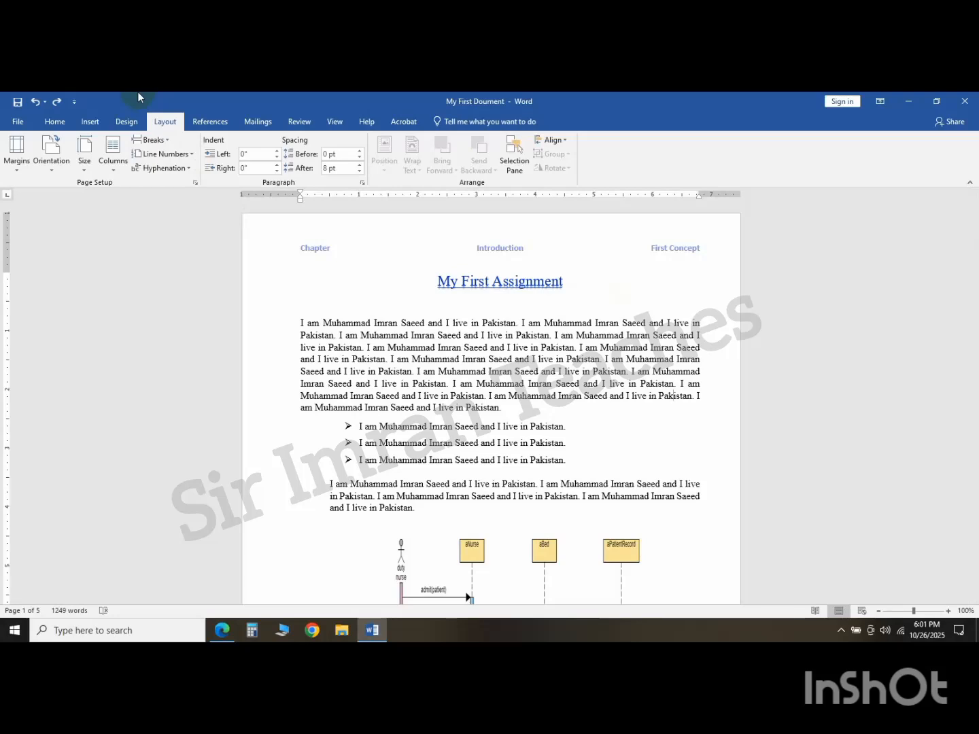
Print all pages with Microsoft Print to PDF, saving the output as Printout on the Desktop, and view and close the resulting PDF
click(16, 121)
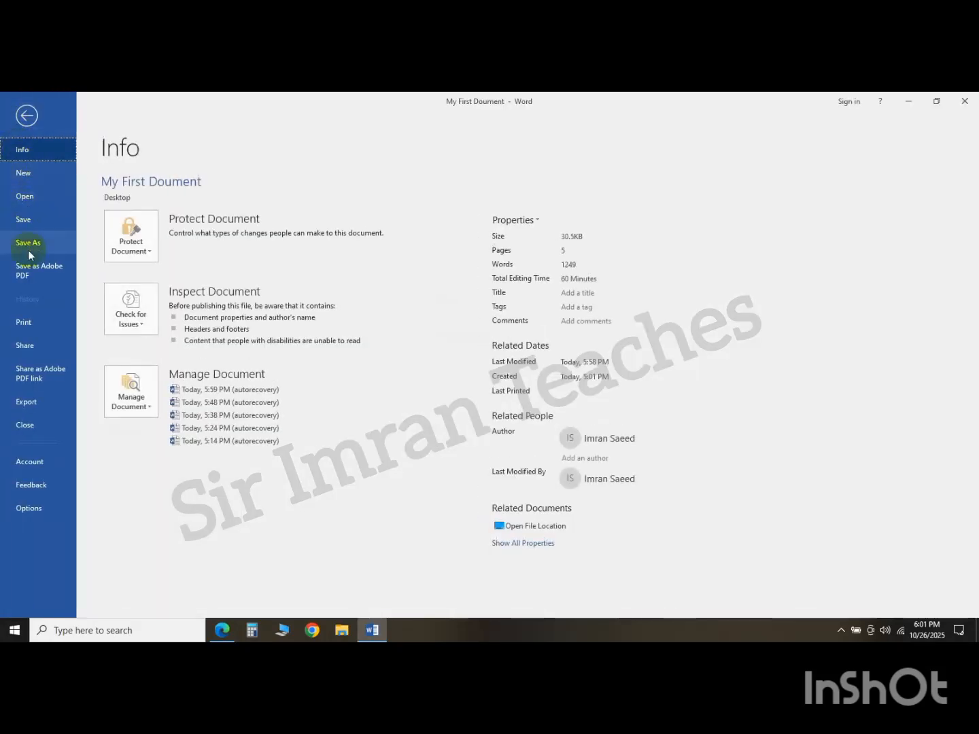
click(33, 326)
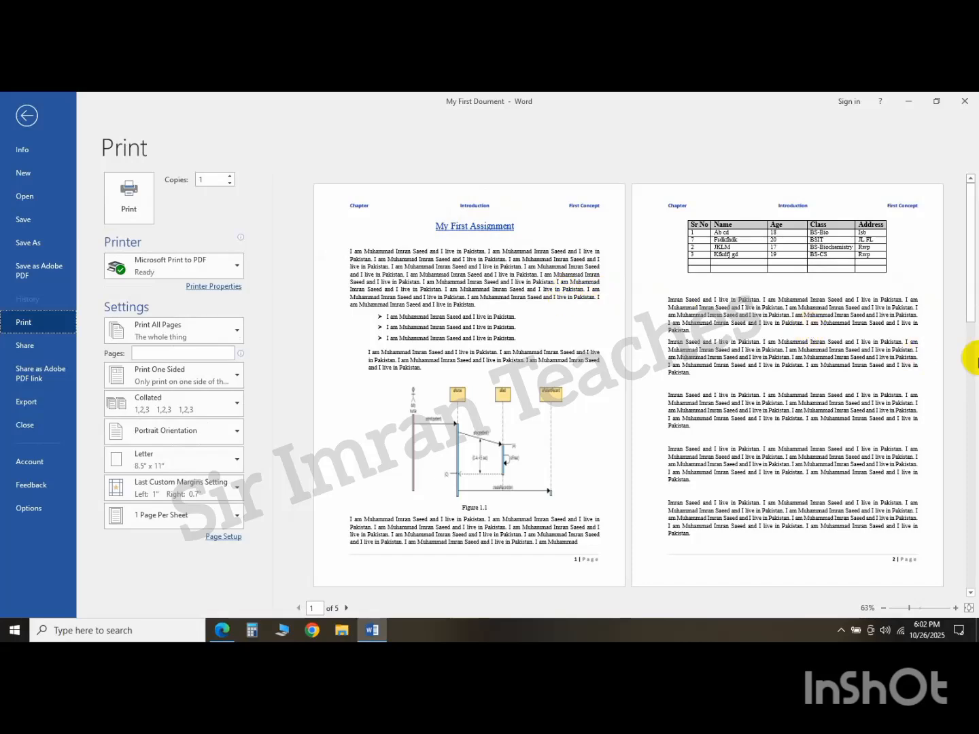
click(973, 359)
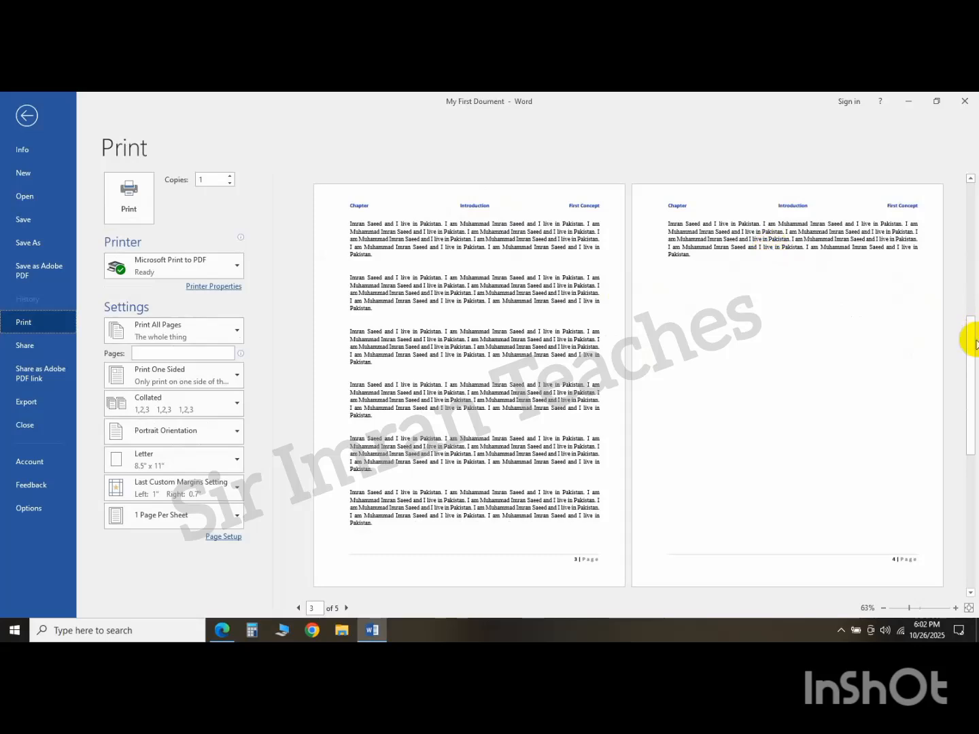
drag(972, 354, 946, 195)
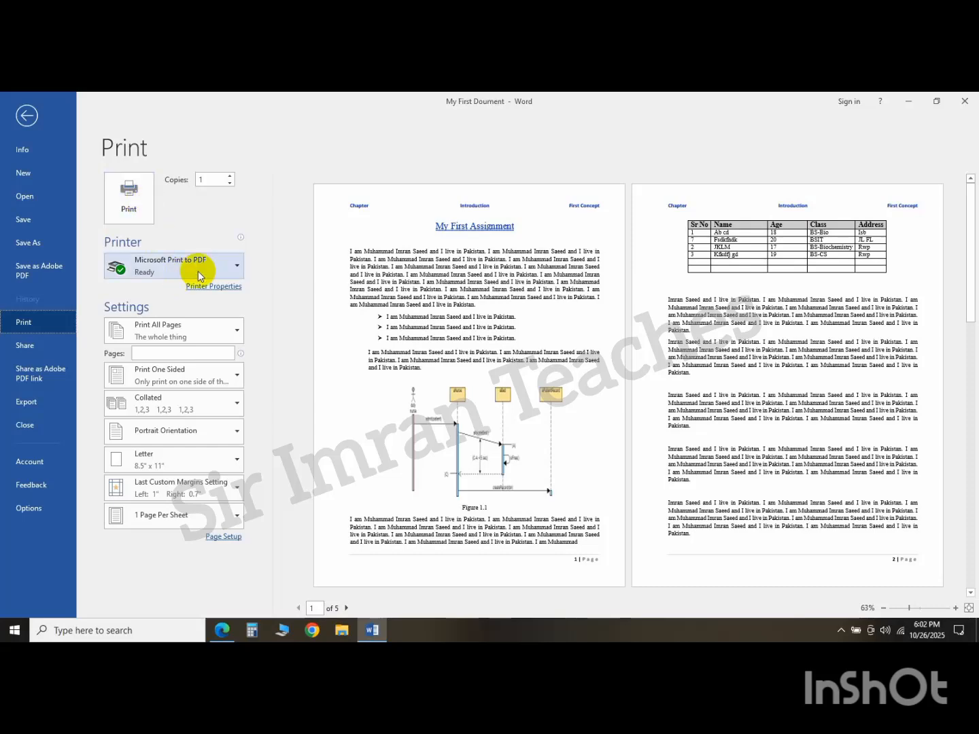
click(114, 200)
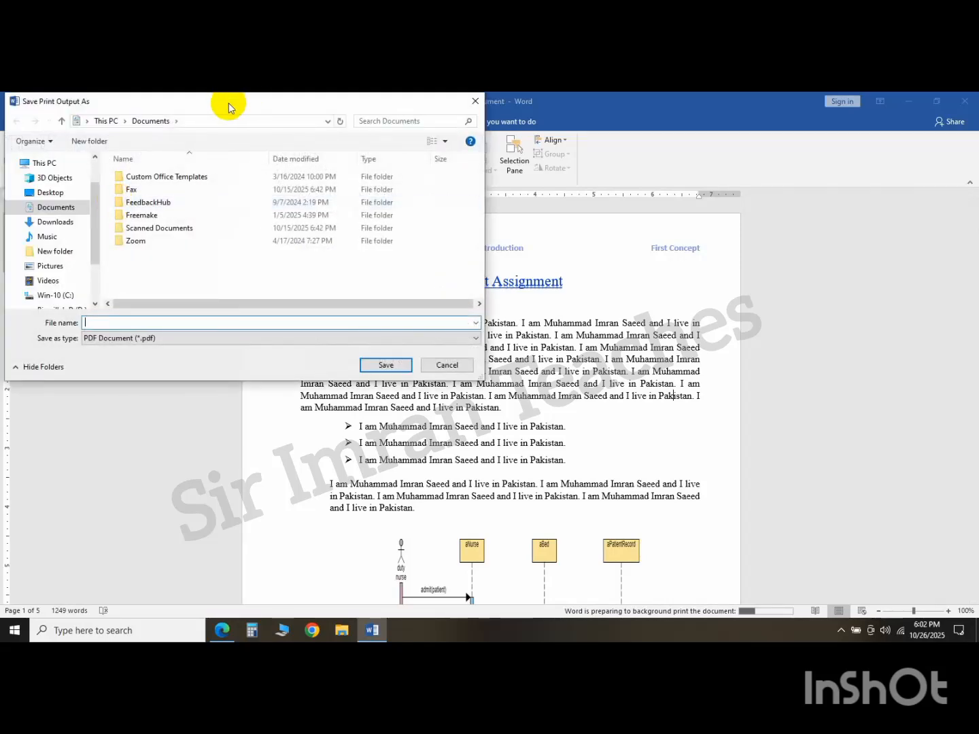
drag(229, 102, 315, 133)
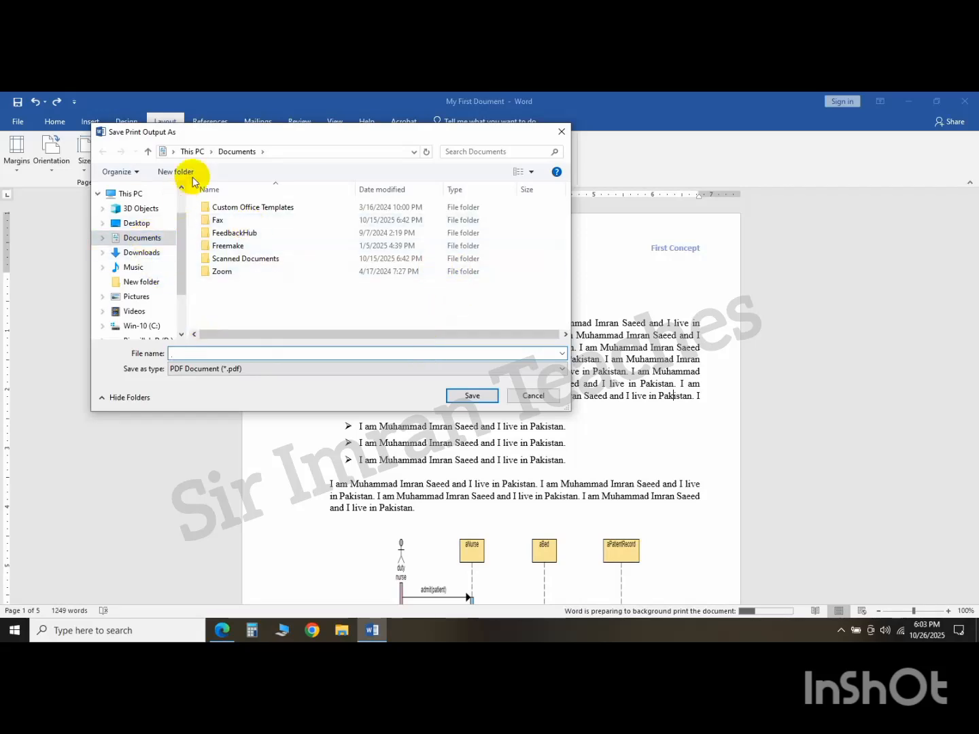
click(137, 223)
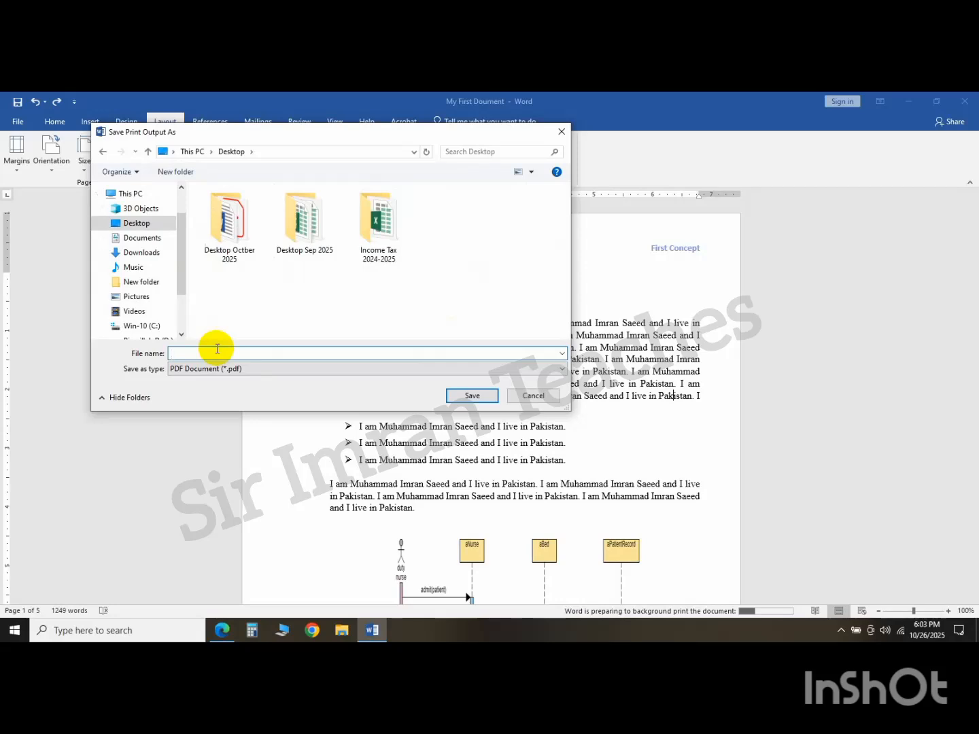
text(Printout)
click(468, 398)
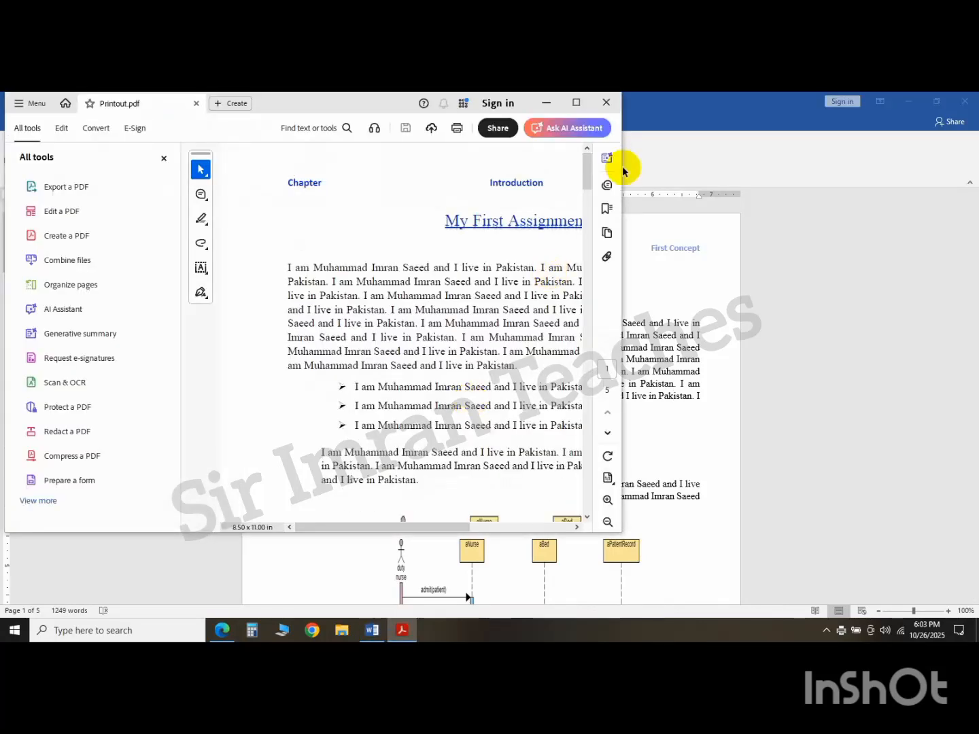
click(574, 103)
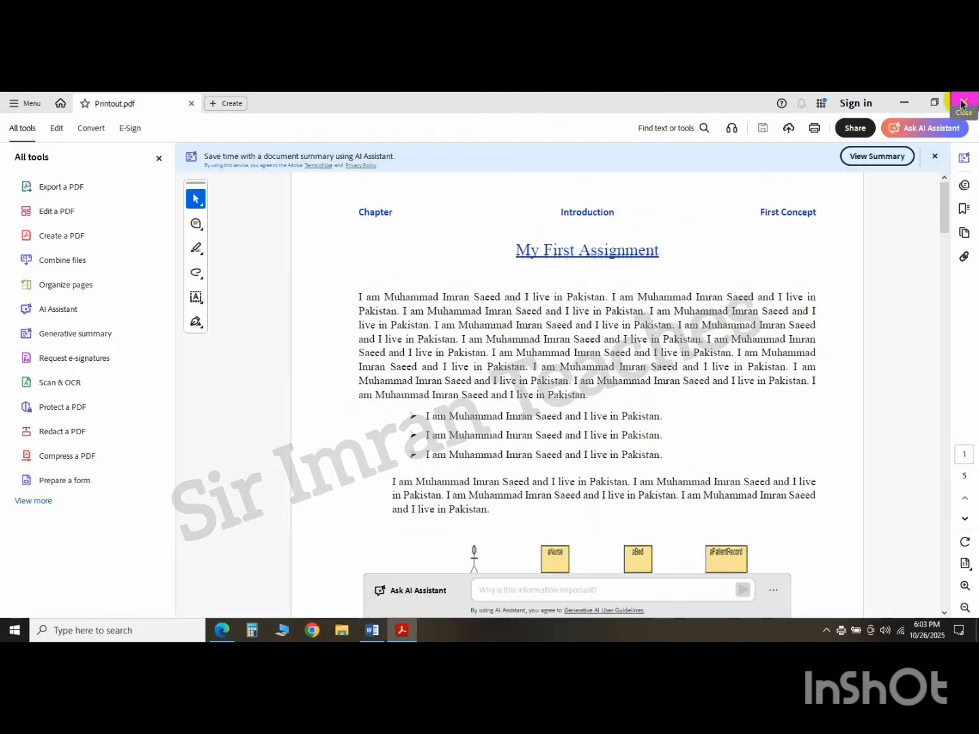
click(963, 103)
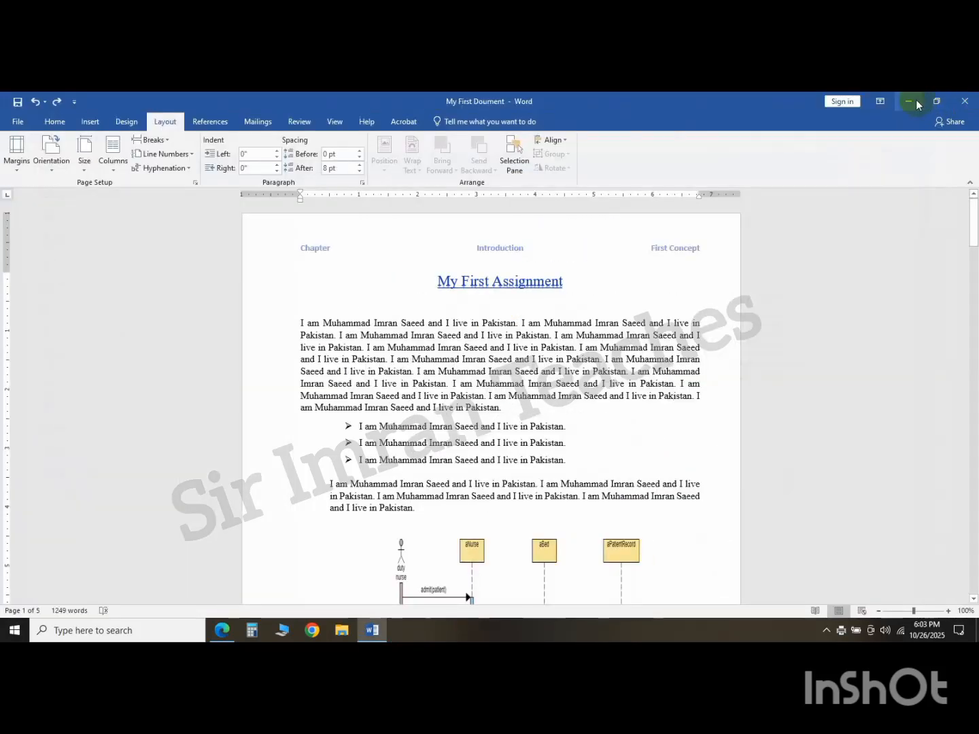
Switch to the desktop, move the Printout PDF icon to an empty area, and open the file to check it before closing it
click(915, 102)
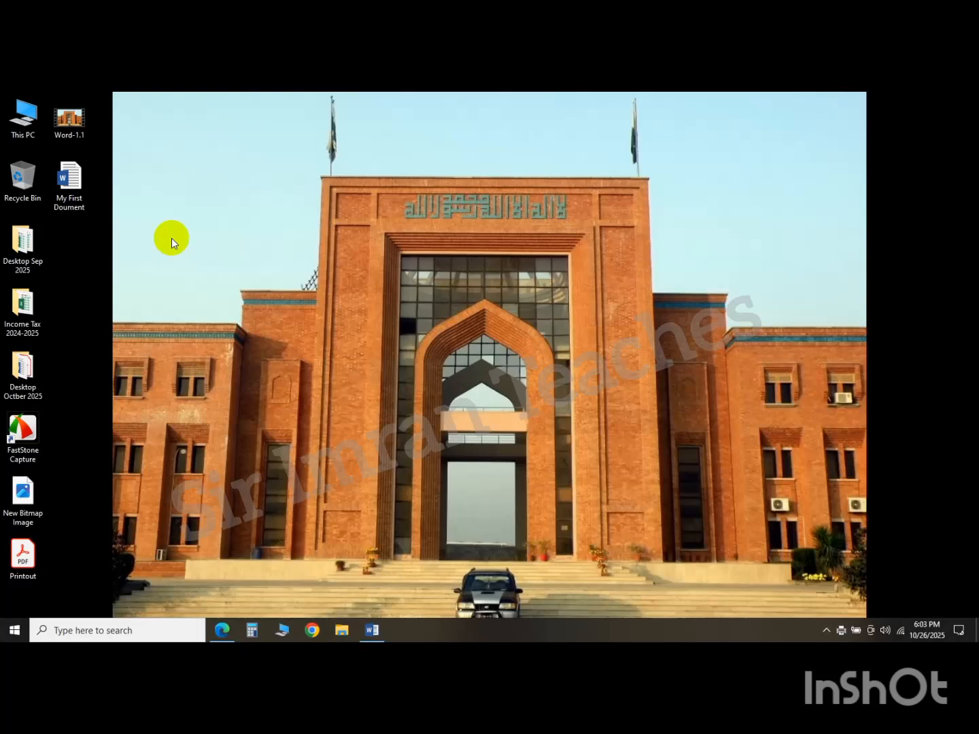
click(22, 568)
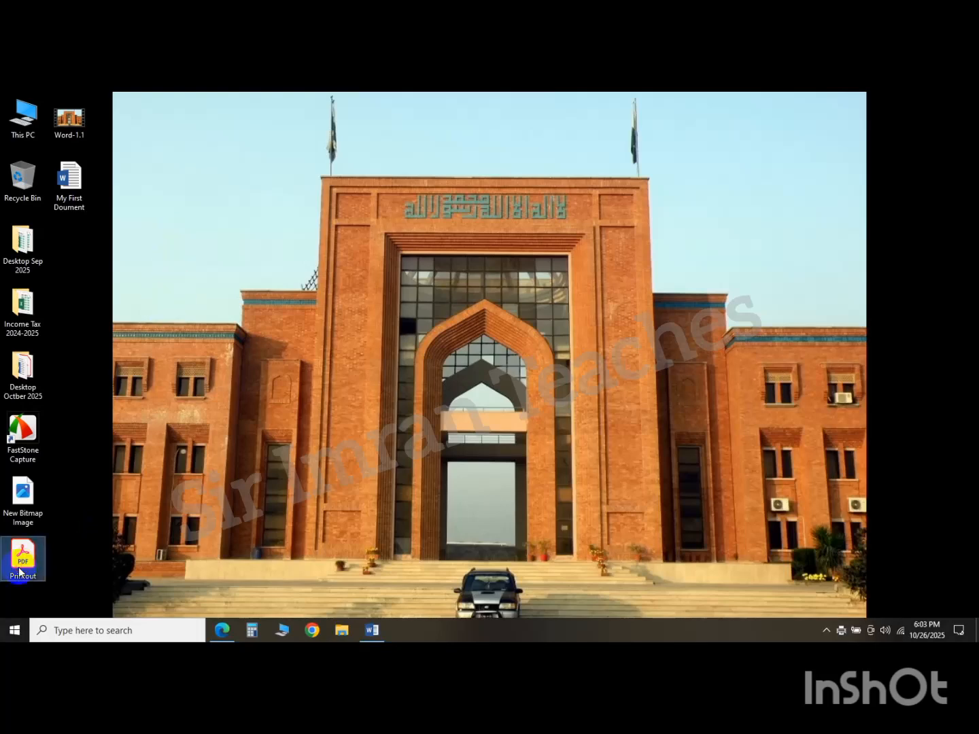
drag(22, 567, 209, 197)
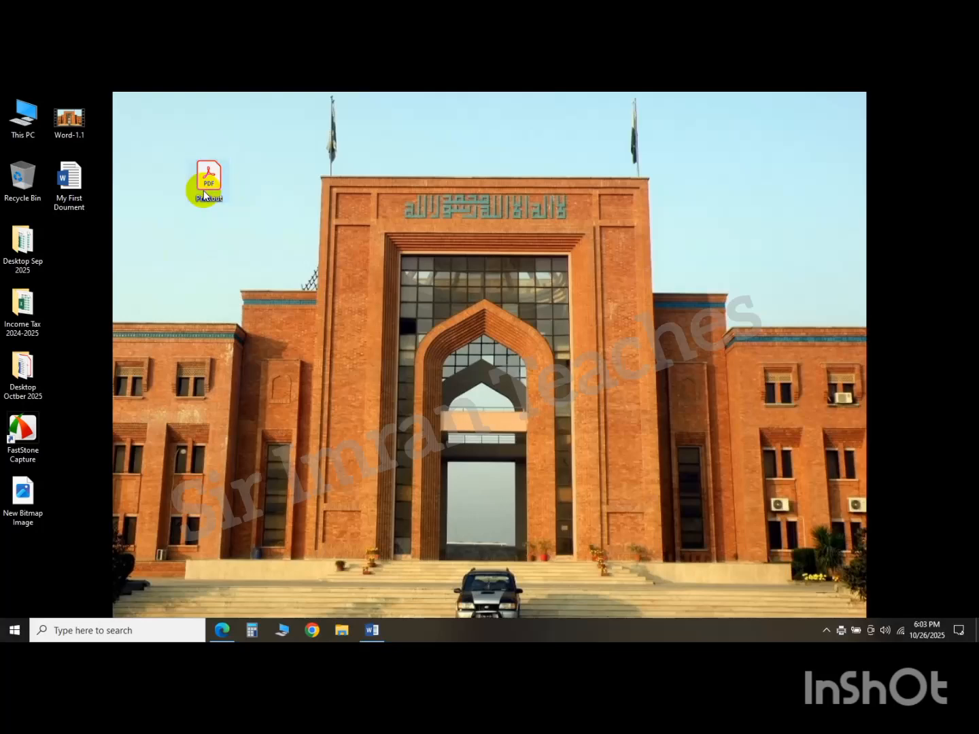
double_click(205, 195)
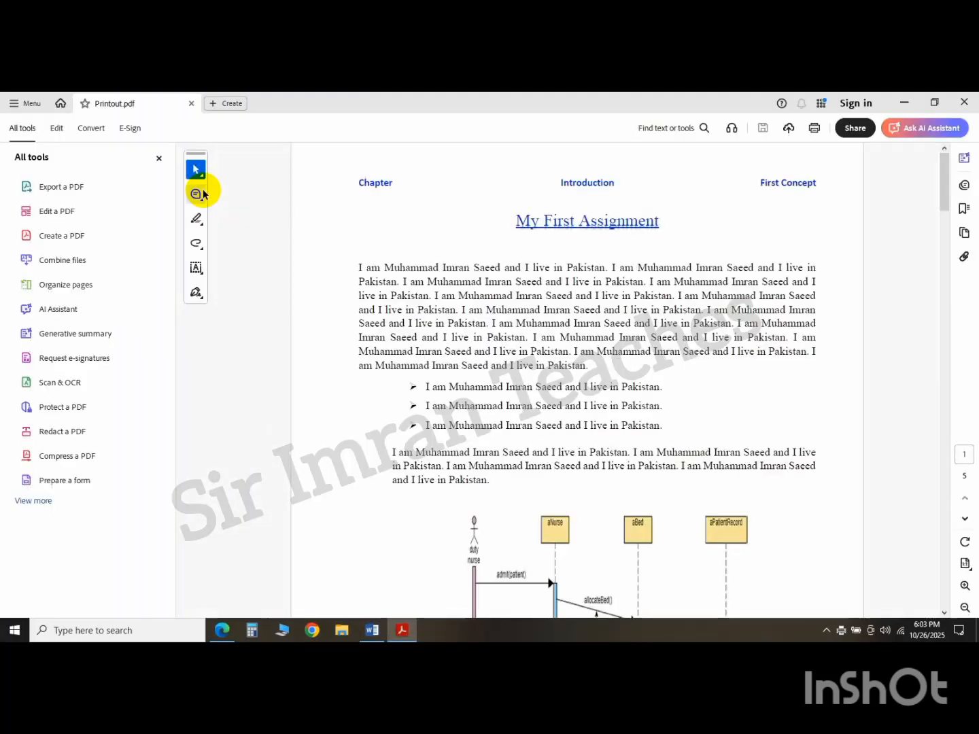
click(961, 102)
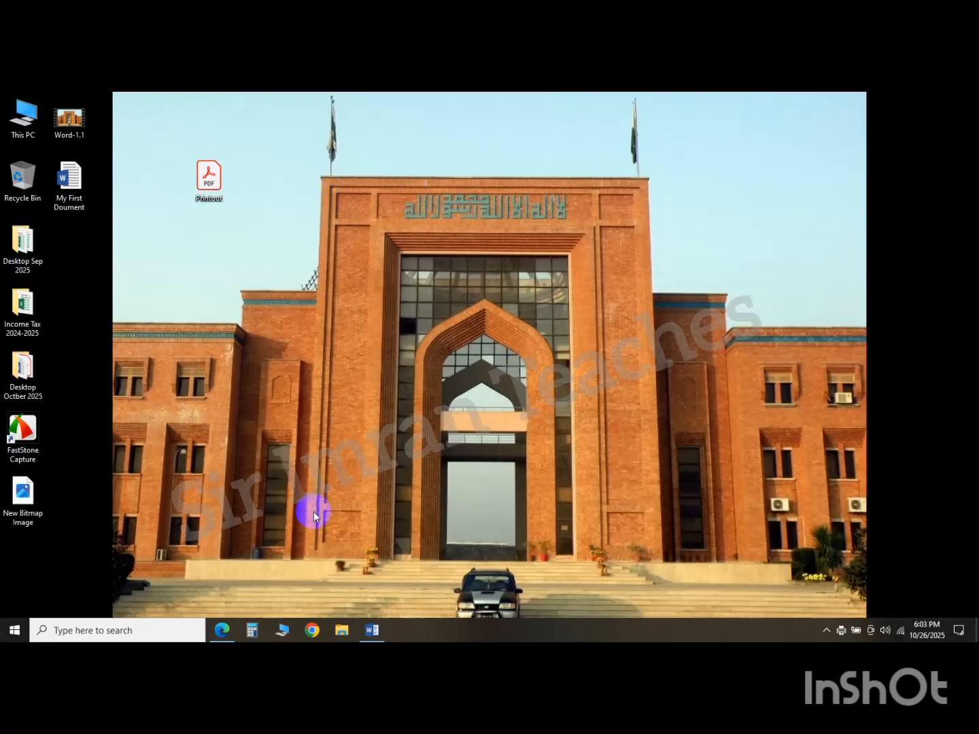
Switch to Word and save a copy of the document to the Desktop in PDF format, named My First Doument-PDF
click(373, 631)
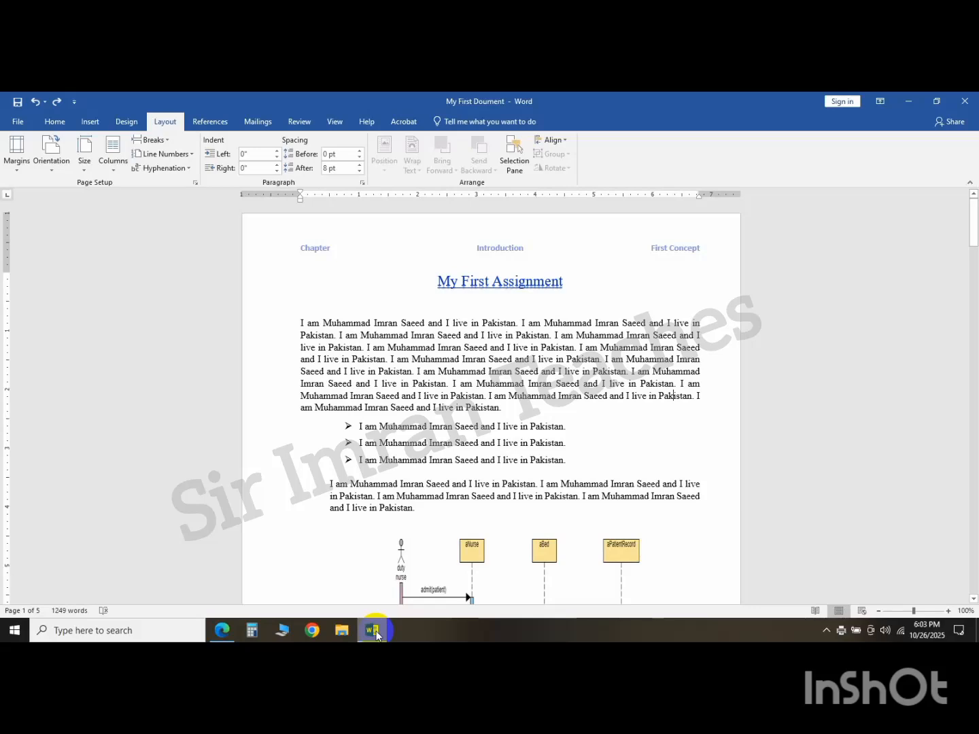
click(189, 283)
click(12, 122)
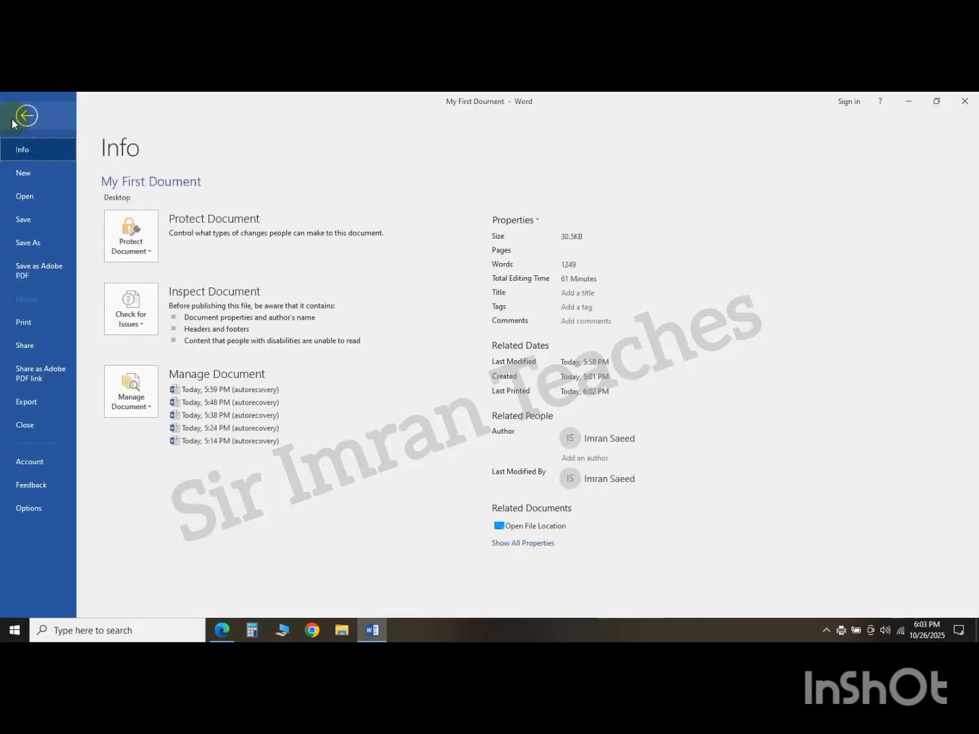
click(45, 242)
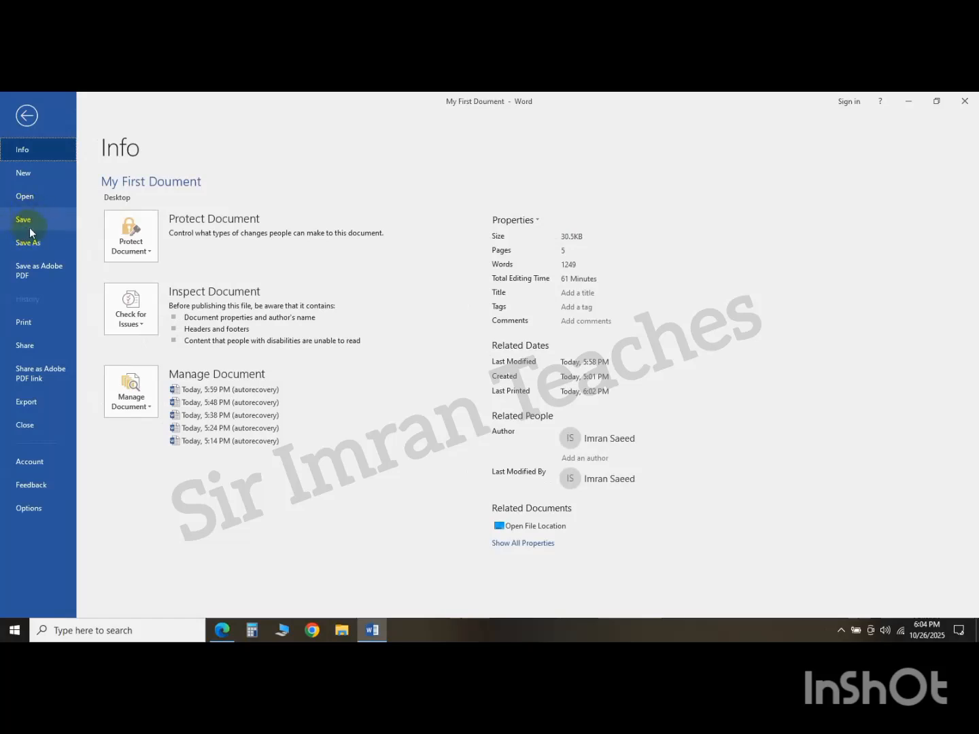
click(31, 243)
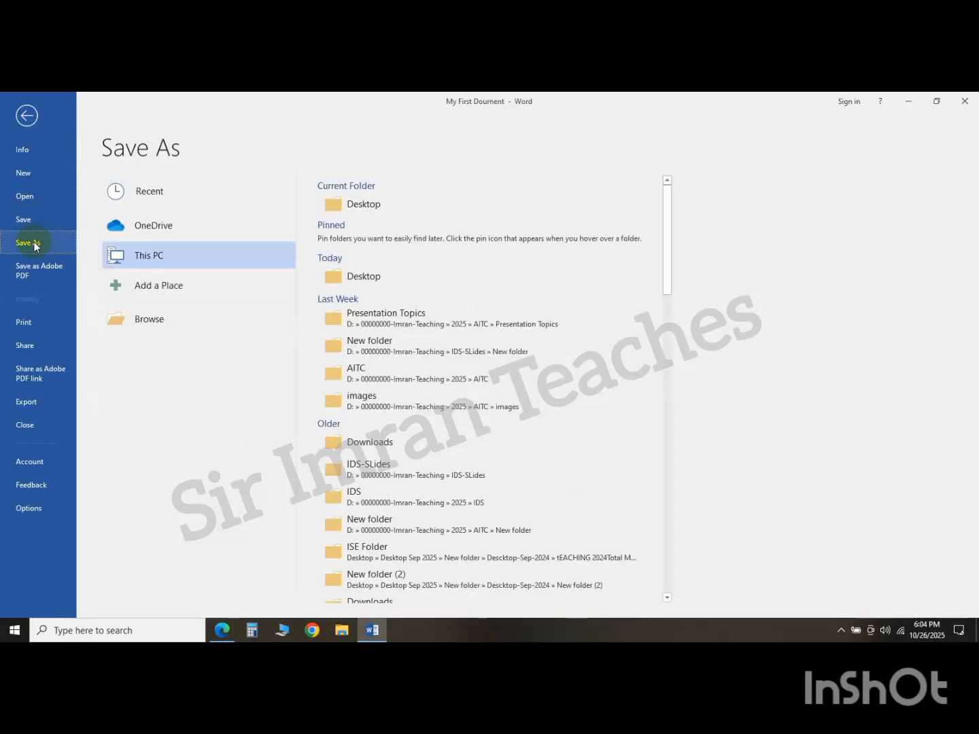
click(155, 308)
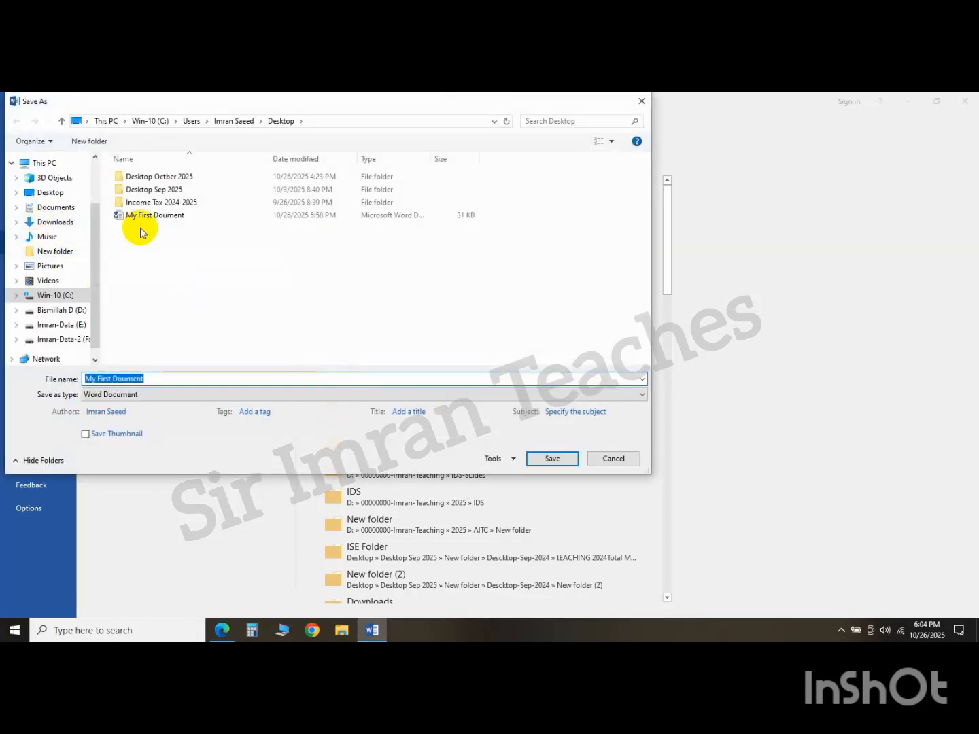
click(148, 397)
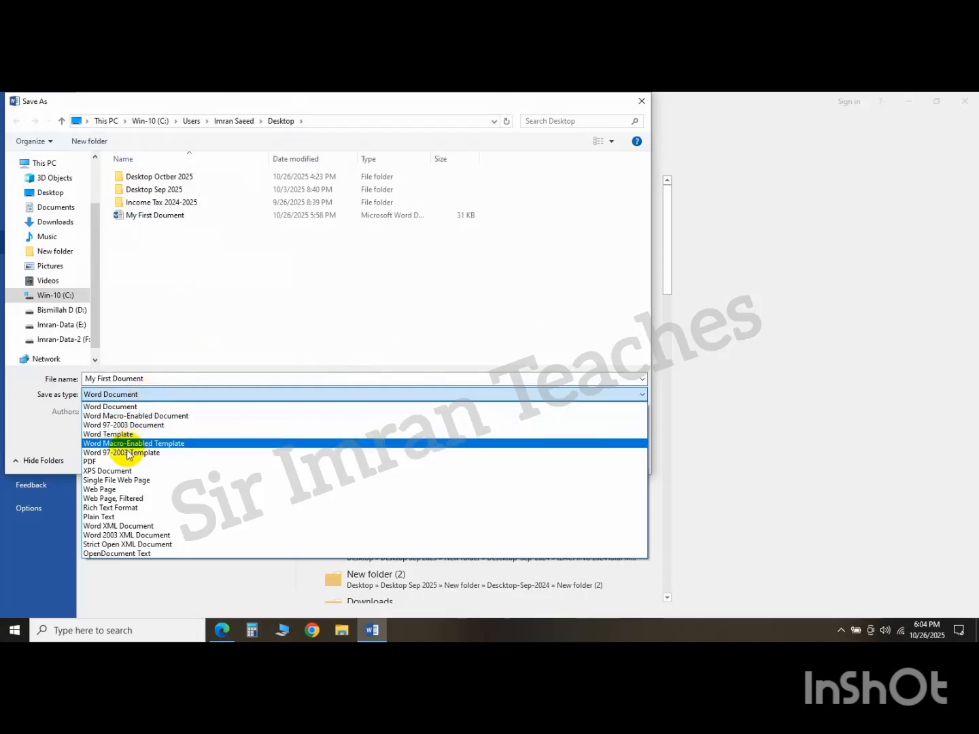
click(127, 461)
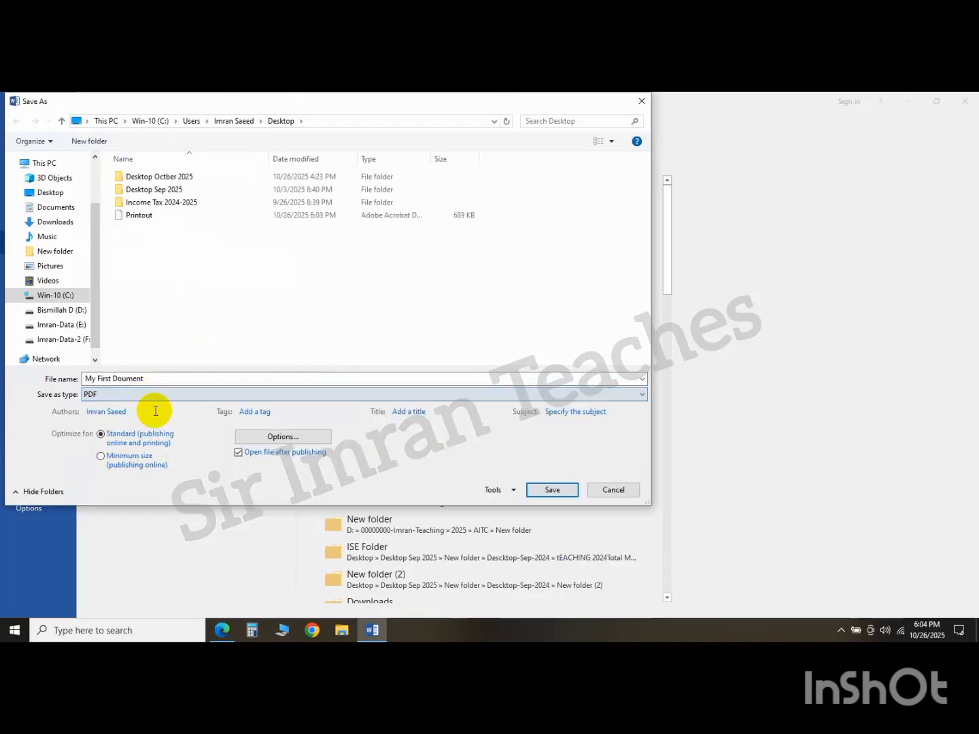
click(173, 376)
click(174, 377)
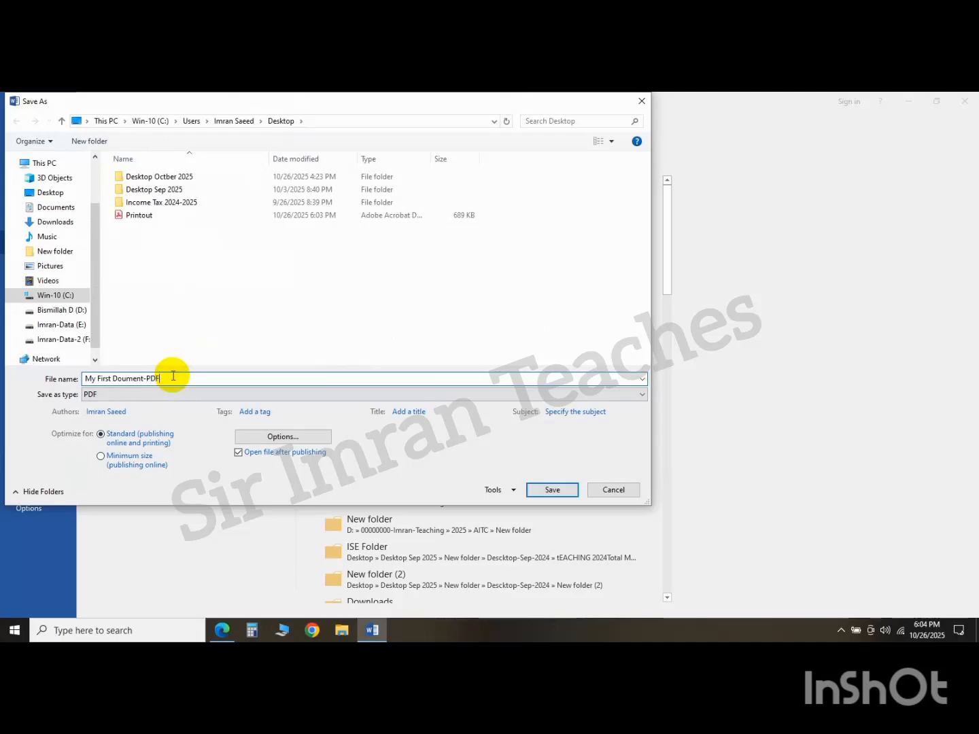
click(552, 489)
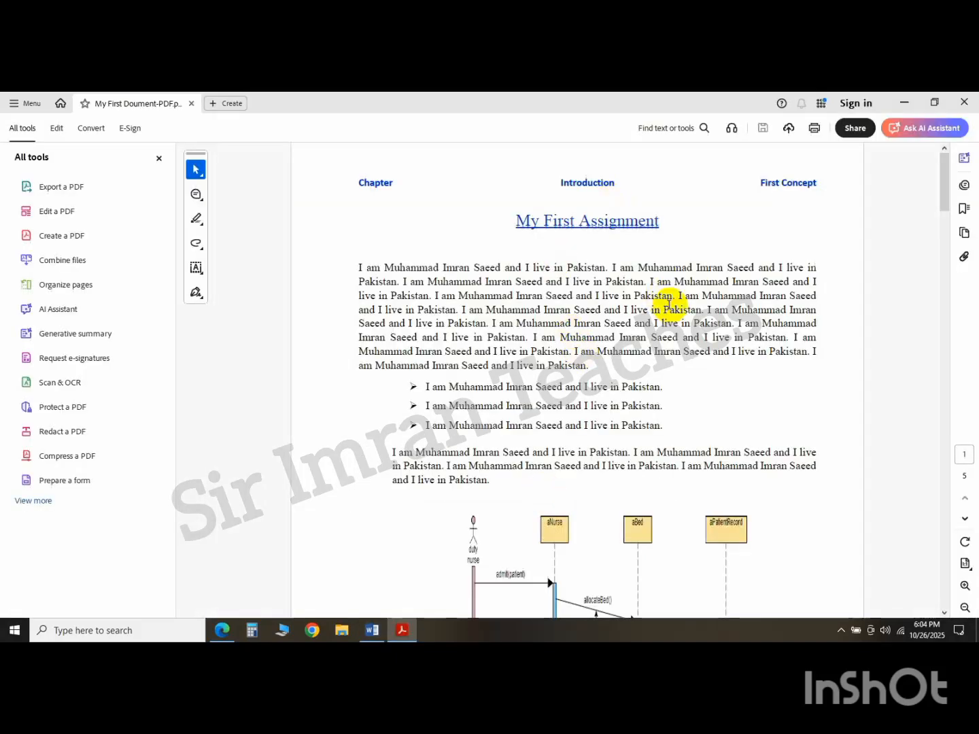
Close the exported PDF, reopen it from the desktop to check it, close it and return to Word
click(963, 104)
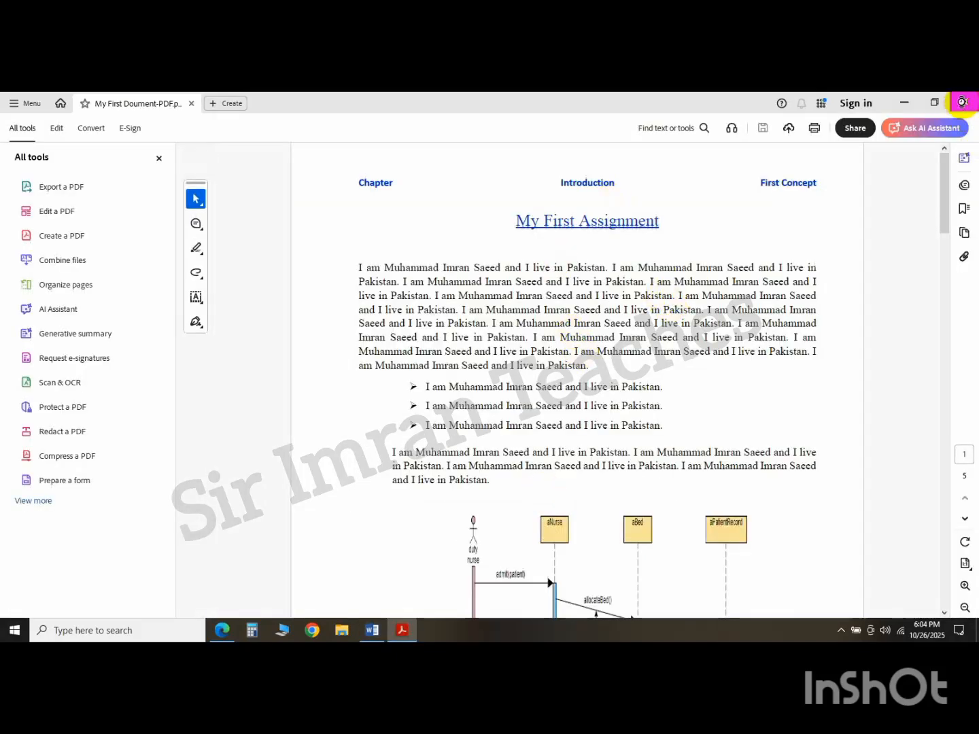
click(909, 101)
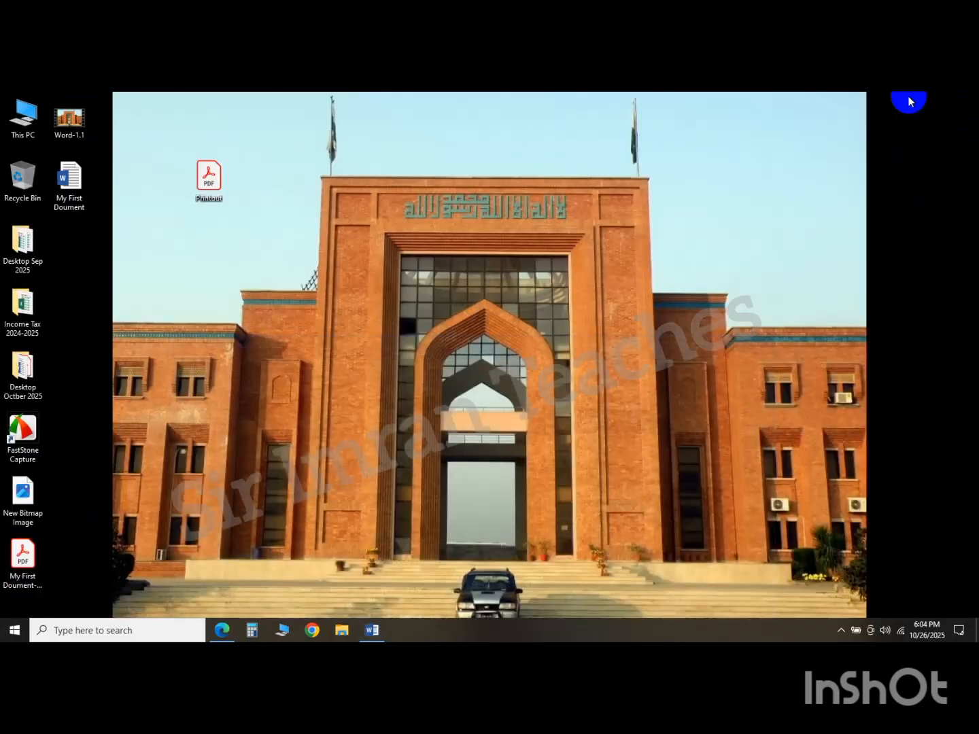
click(24, 560)
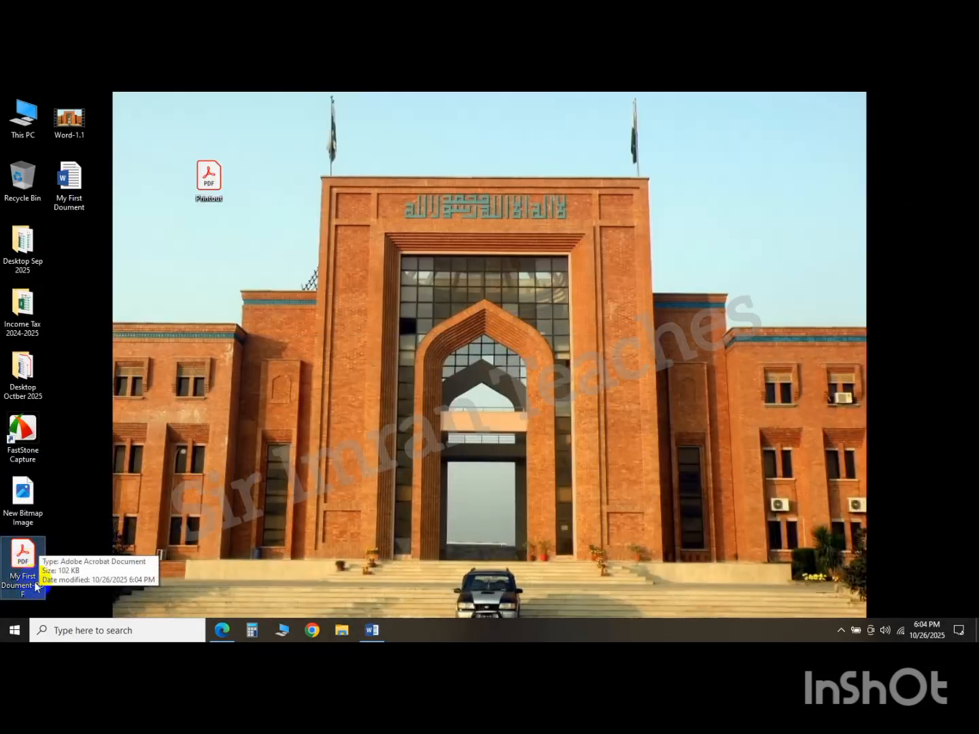
double_click(23, 571)
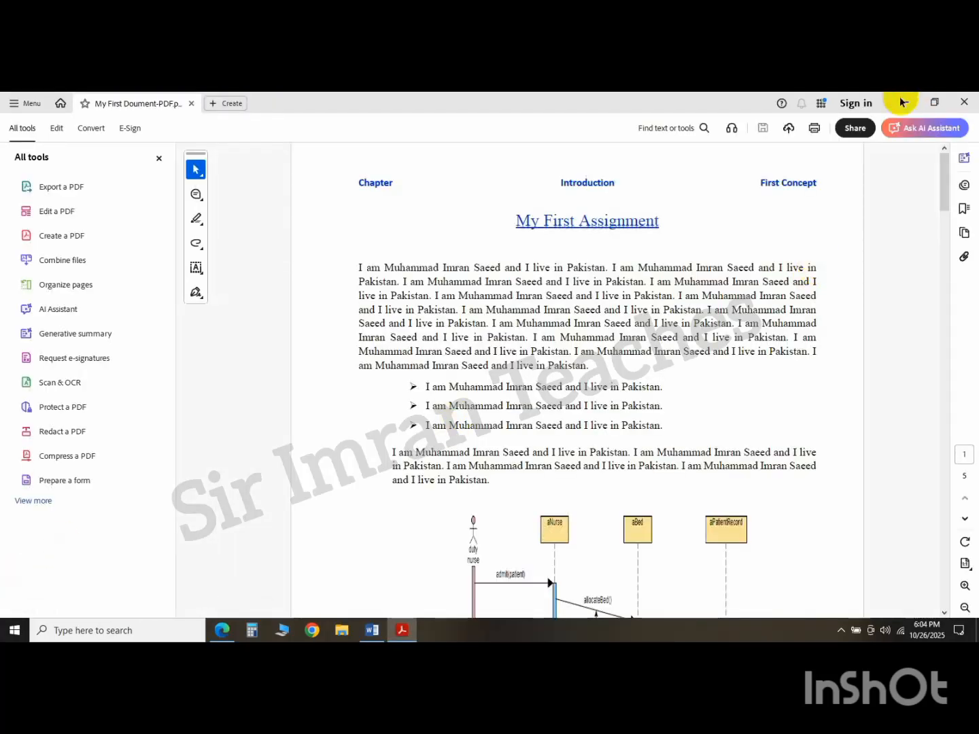
click(969, 102)
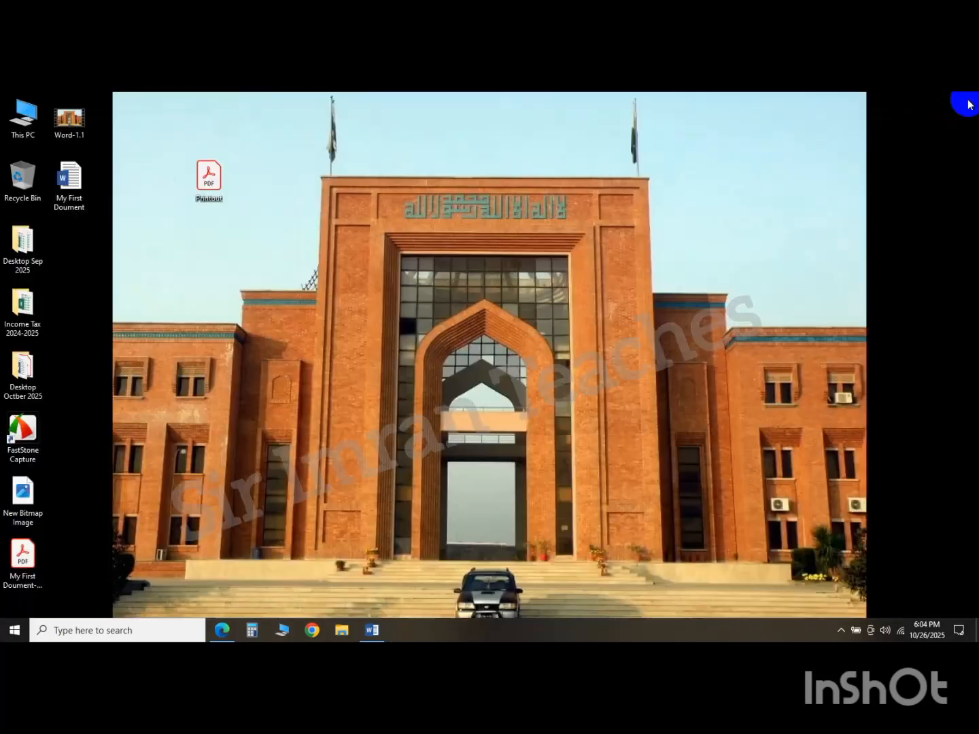
click(376, 633)
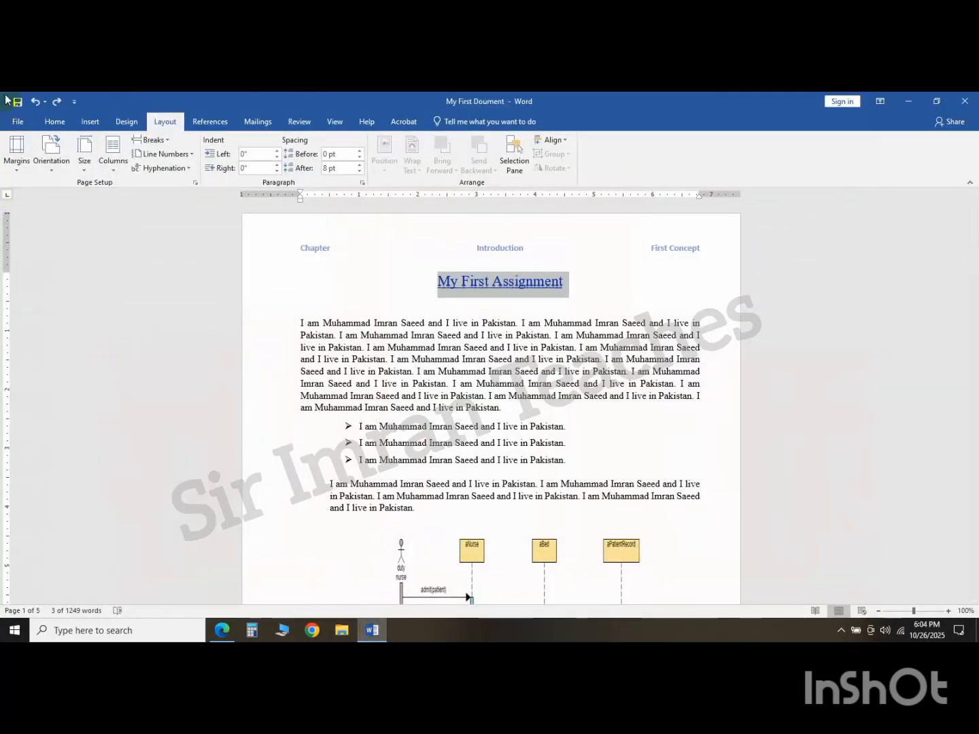
click(21, 122)
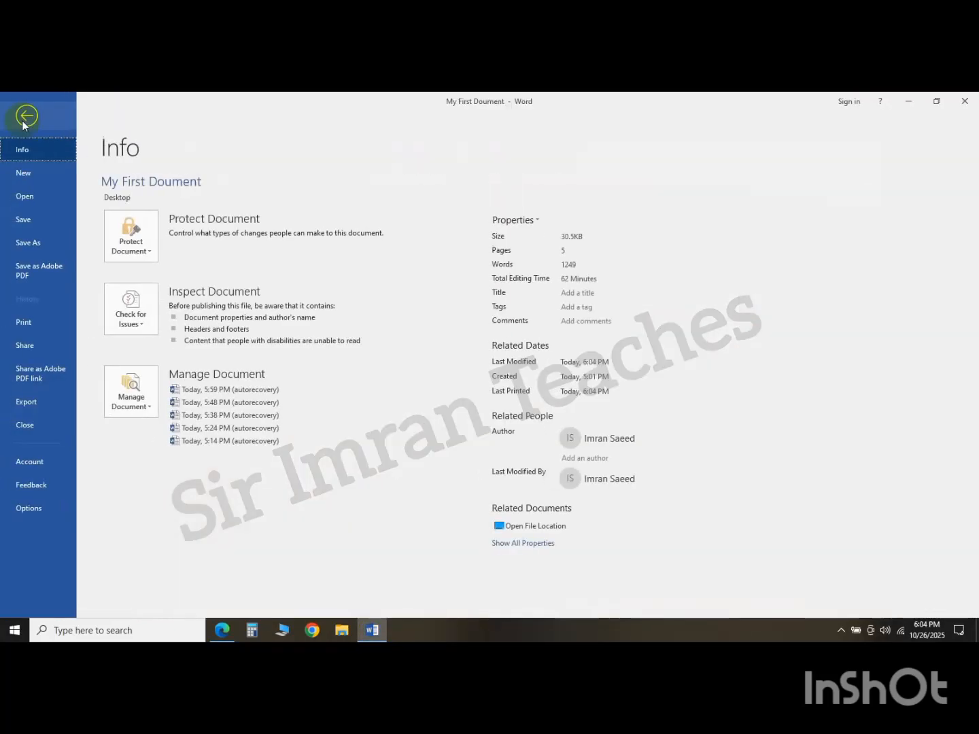
click(46, 317)
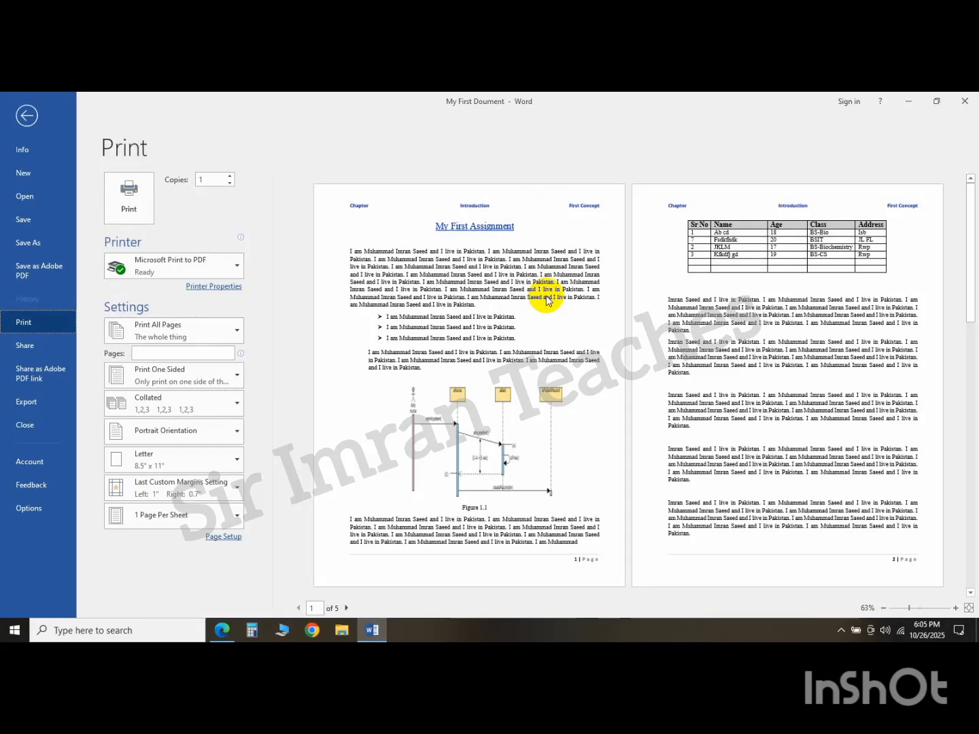
click(237, 334)
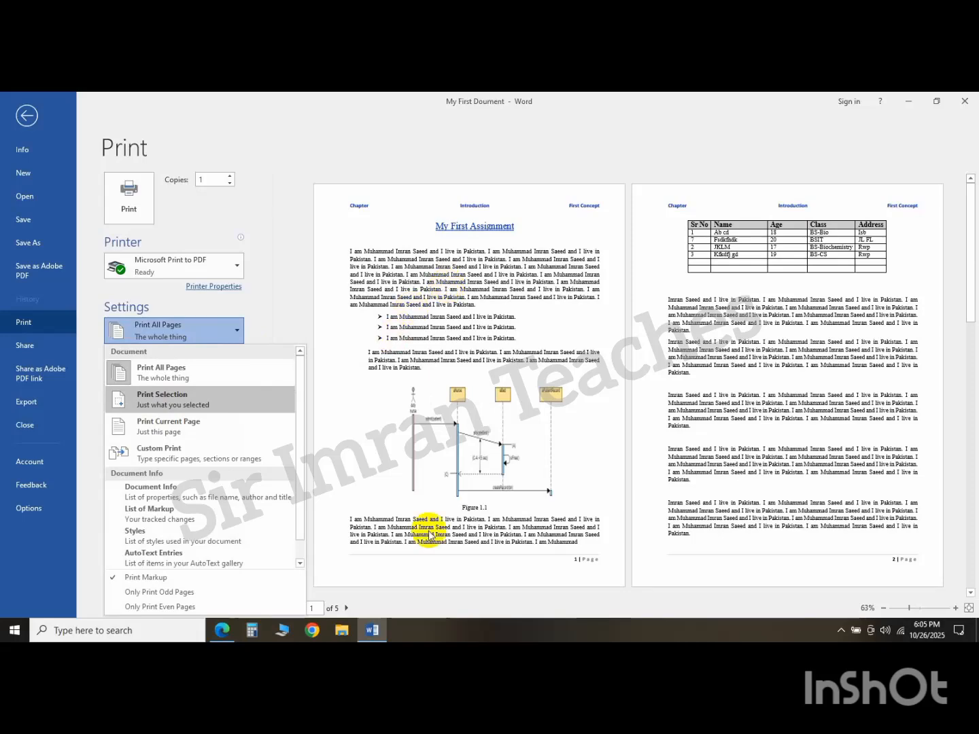
click(478, 289)
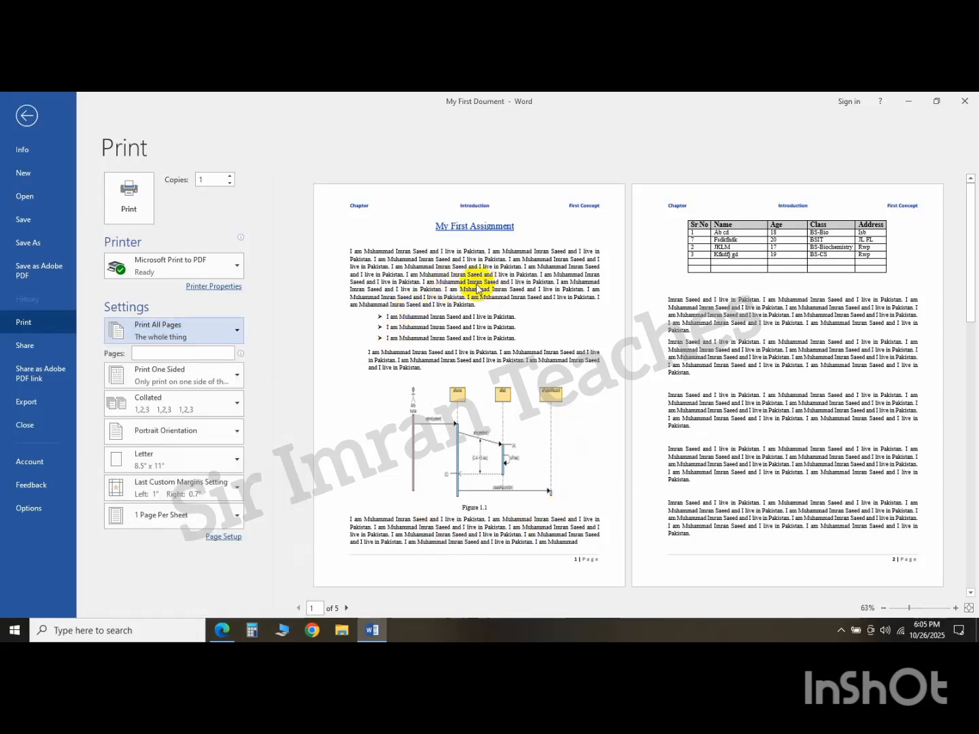
key(Escape)
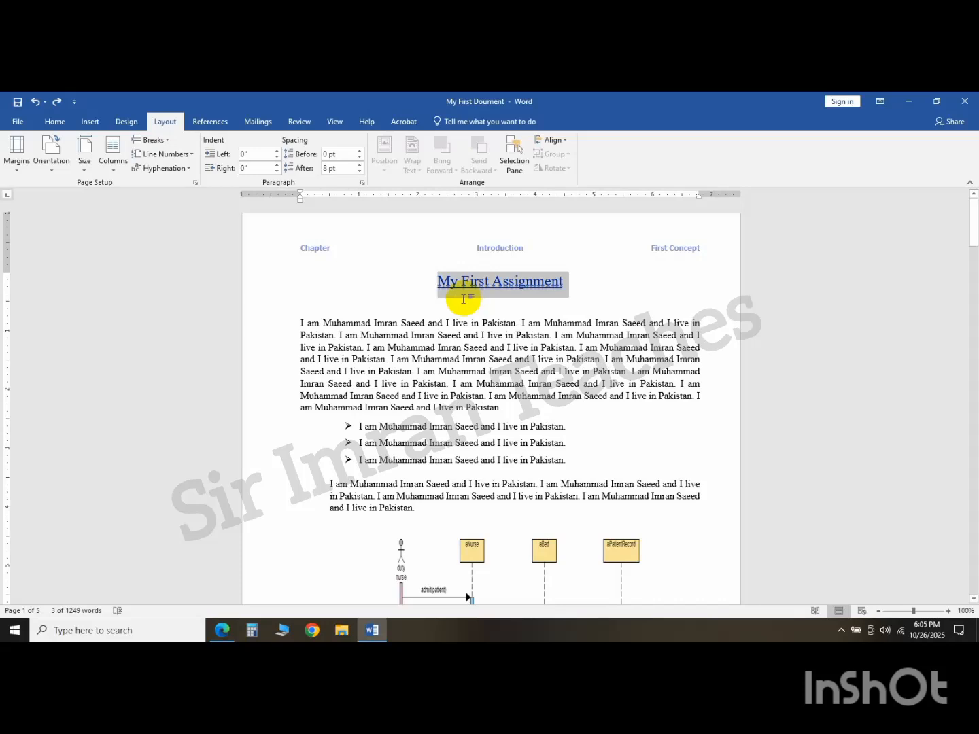
Select the text from the My First Assignment title through the third bullet and set the print range to Print Selection
drag(438, 285, 572, 463)
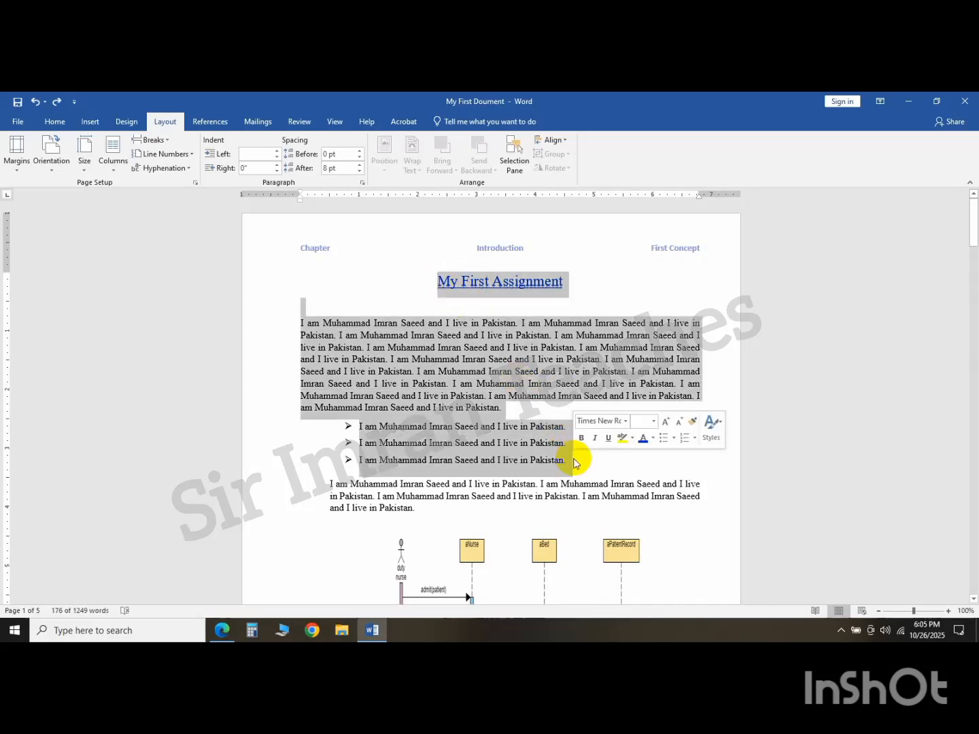
click(21, 124)
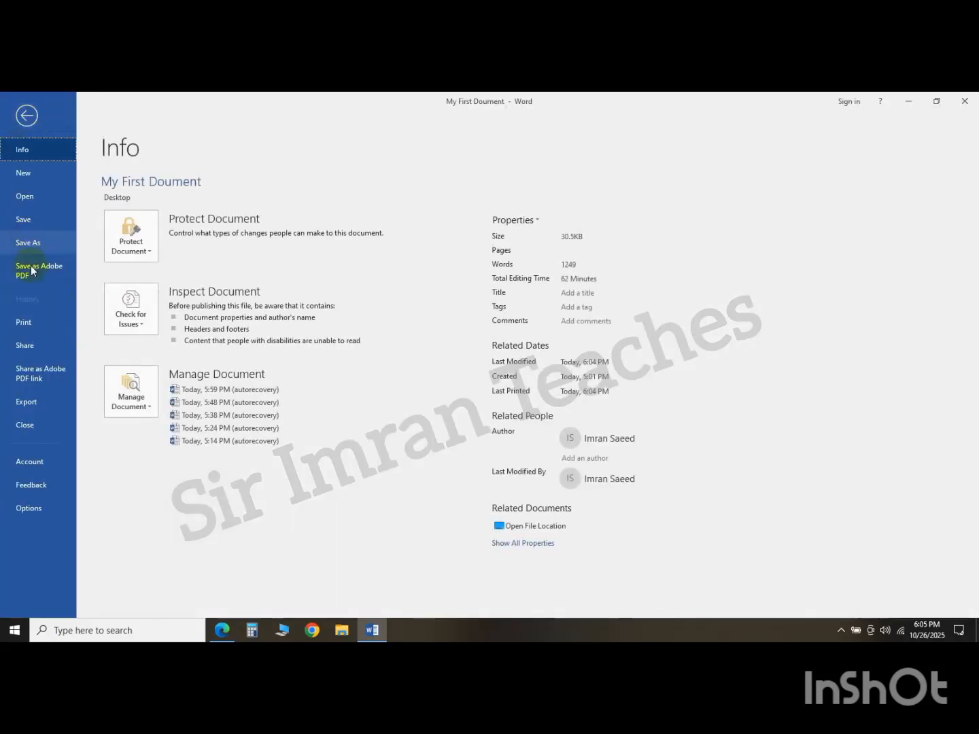
click(38, 328)
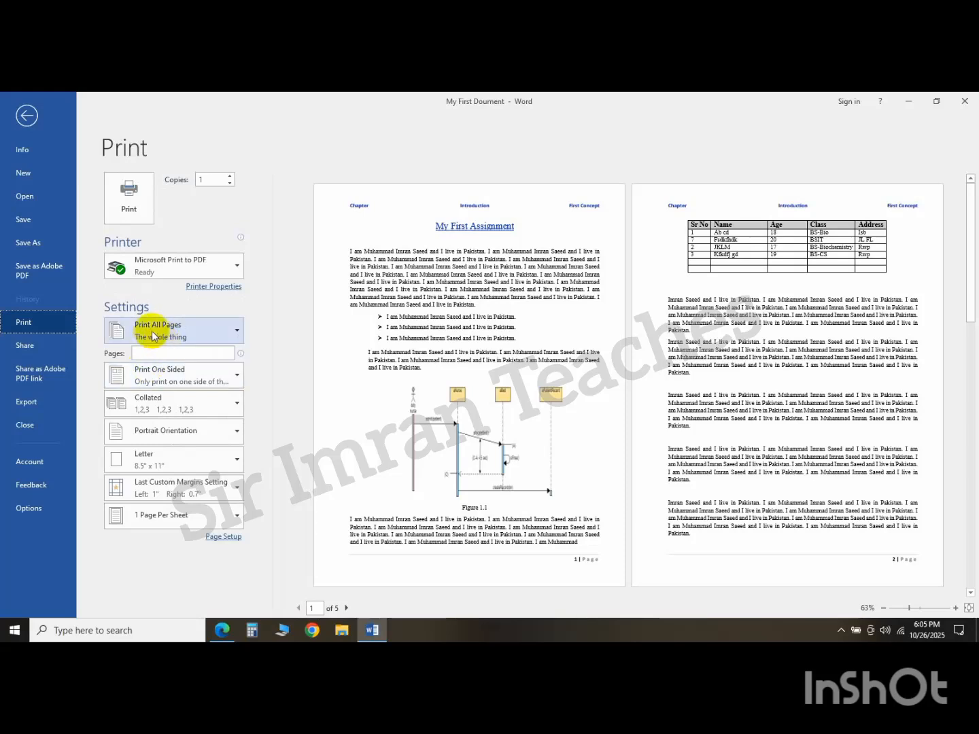
click(236, 334)
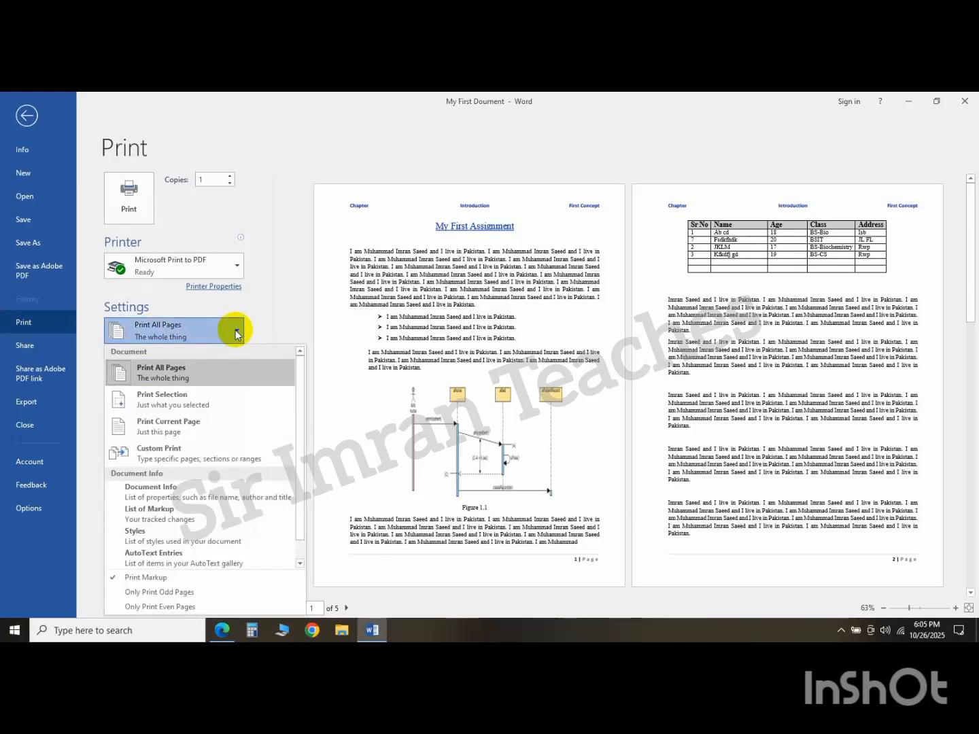
click(211, 401)
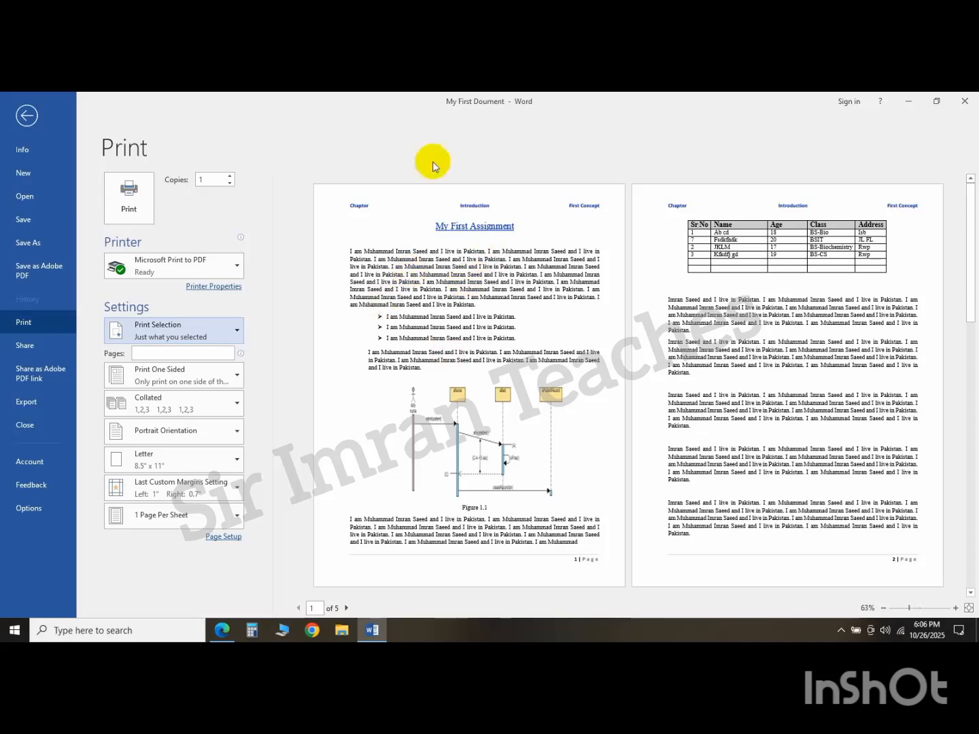
Print the selection with Microsoft Print to PDF, saving the output on the Desktop as Selected Area Printout
click(128, 203)
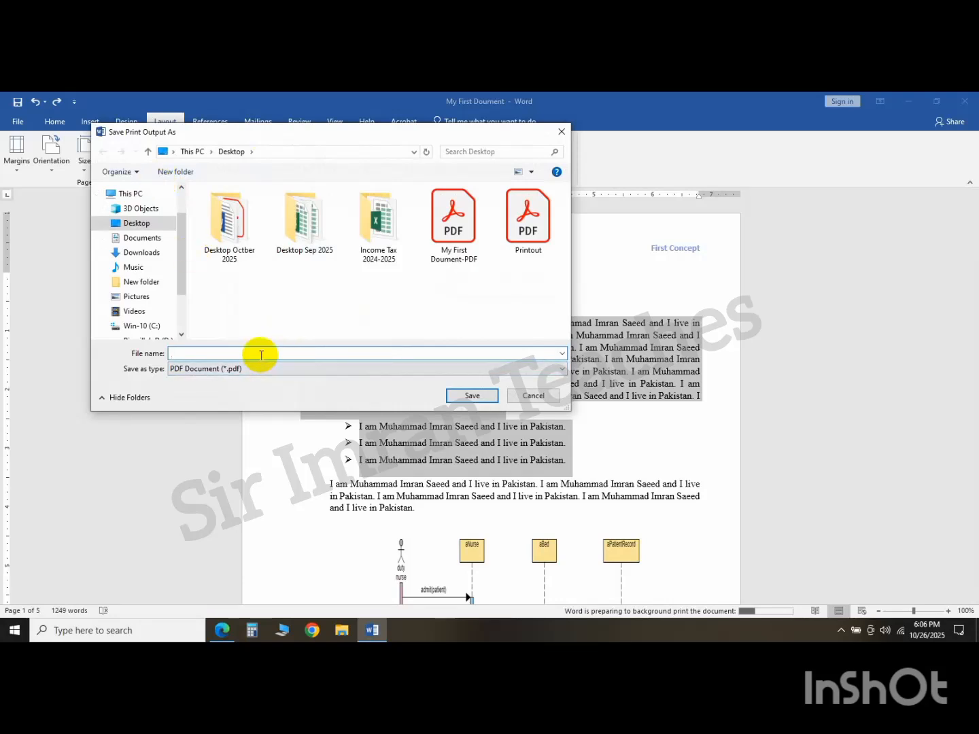
text(Selected Print)
key(BackSpace)
key(BackSpace)
text(Area Printout)
key(Return)
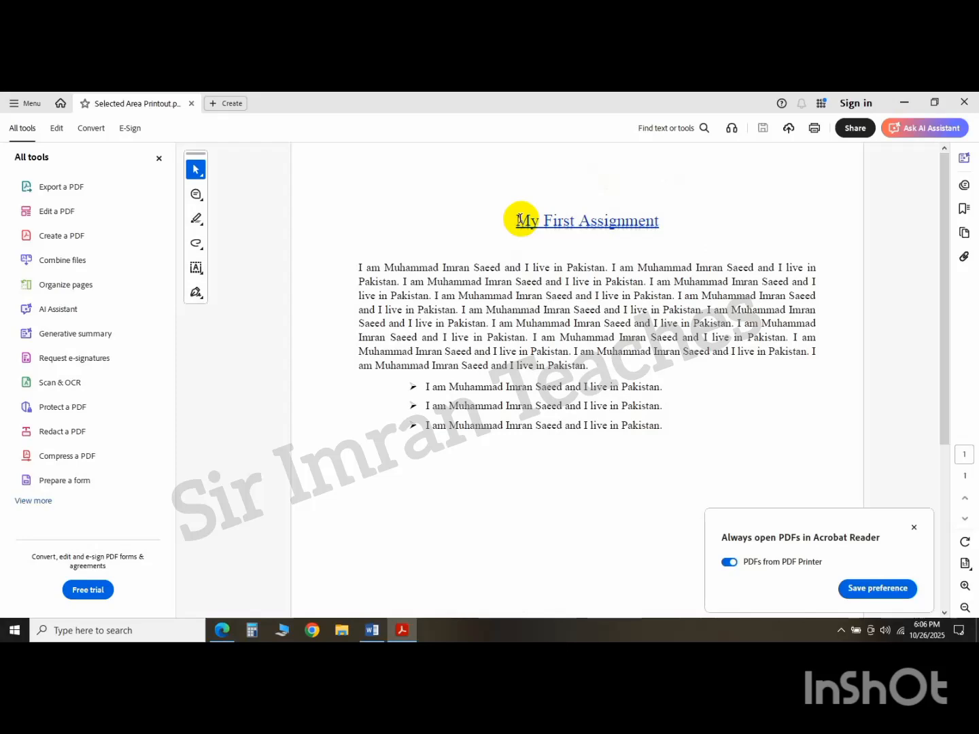
Check the printed text in the Selected Area Printout PDF, close it, and reopen it from the desktop before closing it again
drag(520, 219, 670, 430)
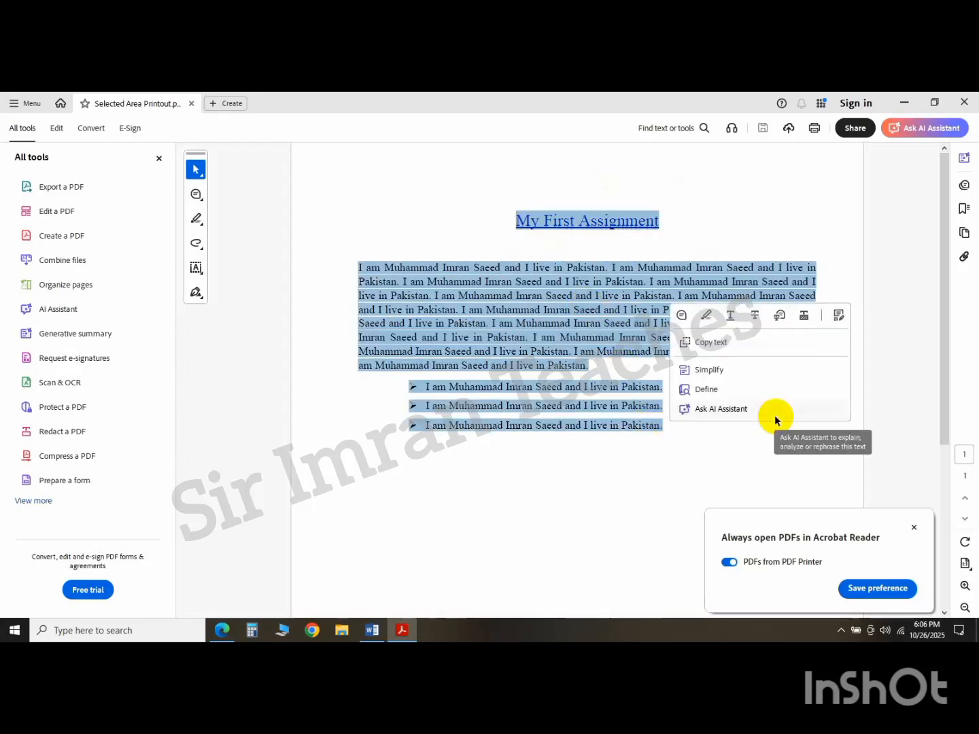
click(963, 102)
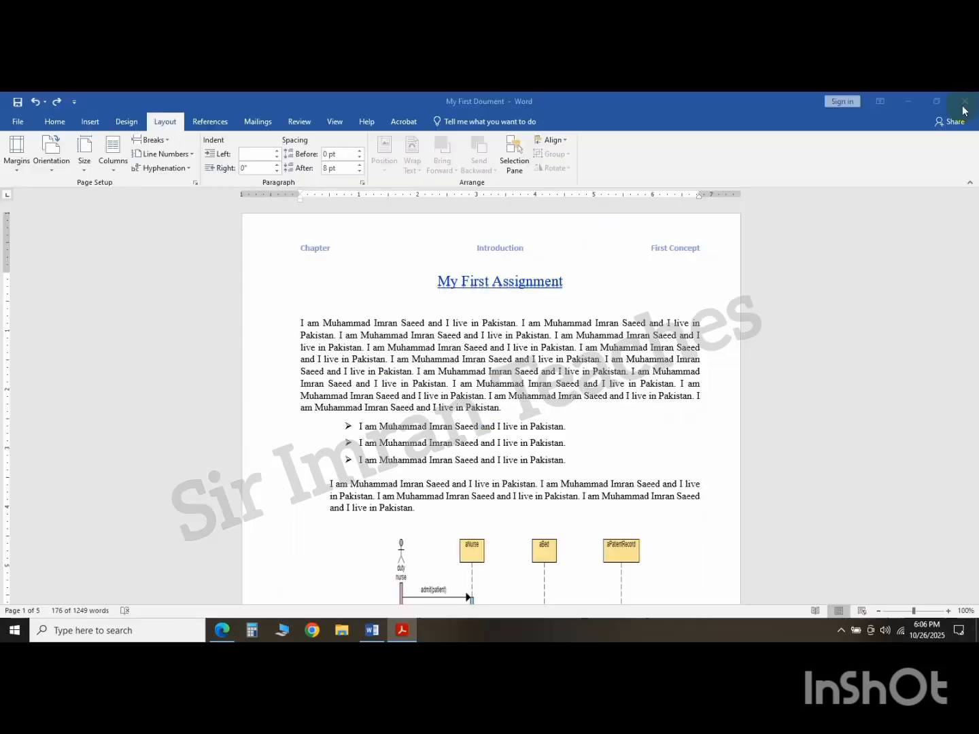
click(907, 101)
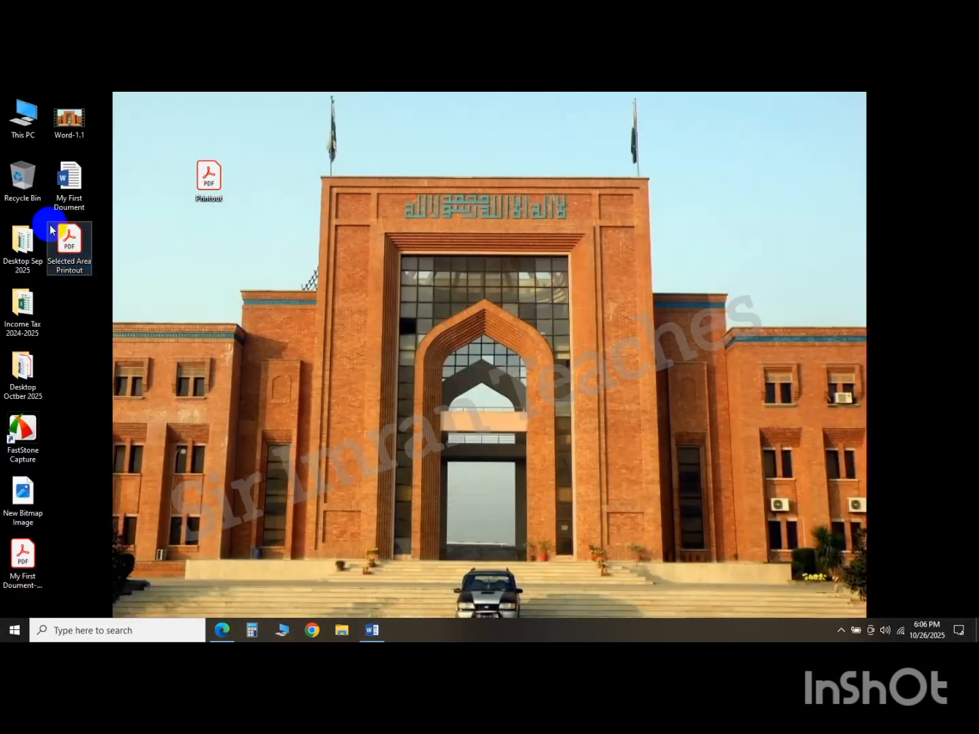
click(71, 242)
double_click(70, 242)
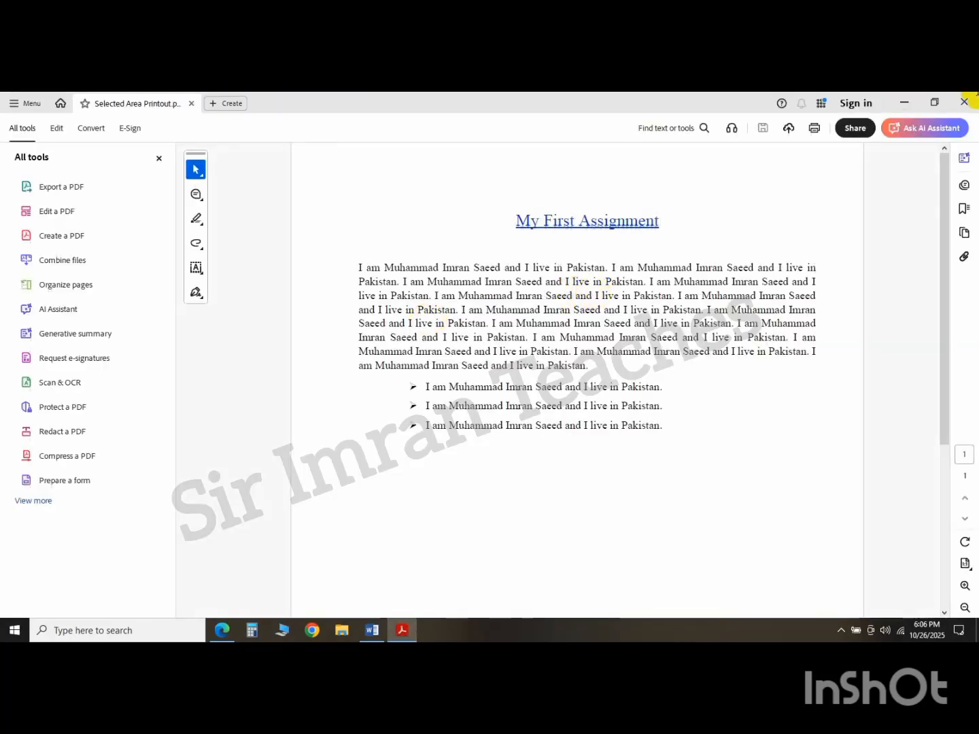
click(964, 101)
Return to Word, place the cursor in the first paragraph below the table on page 2, and set the print range to Print Current Page
click(383, 635)
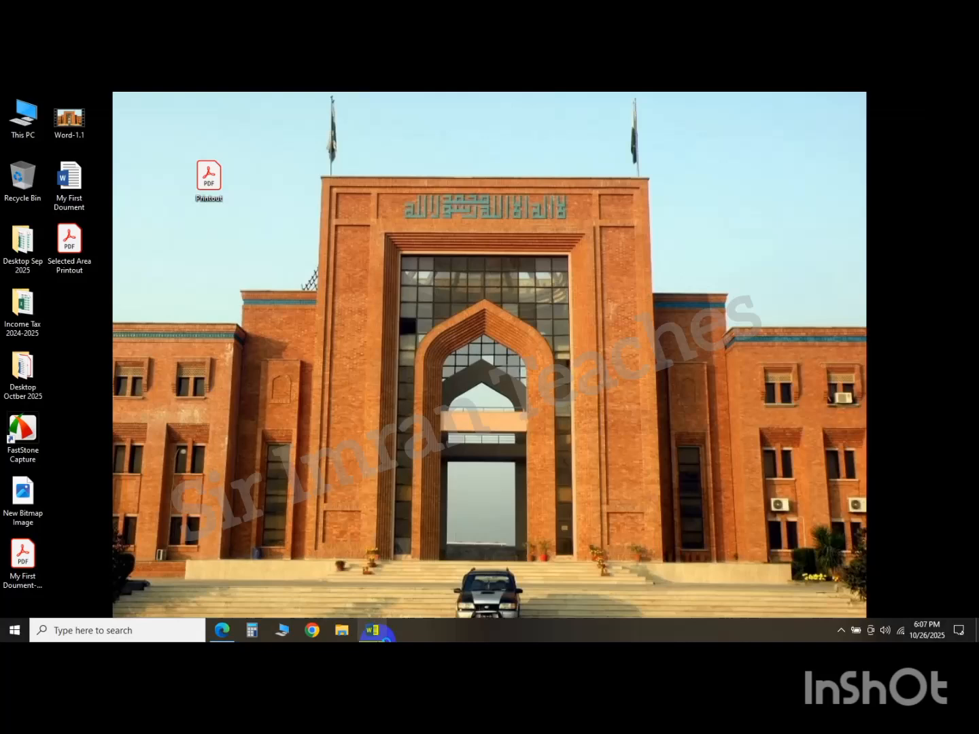
click(363, 640)
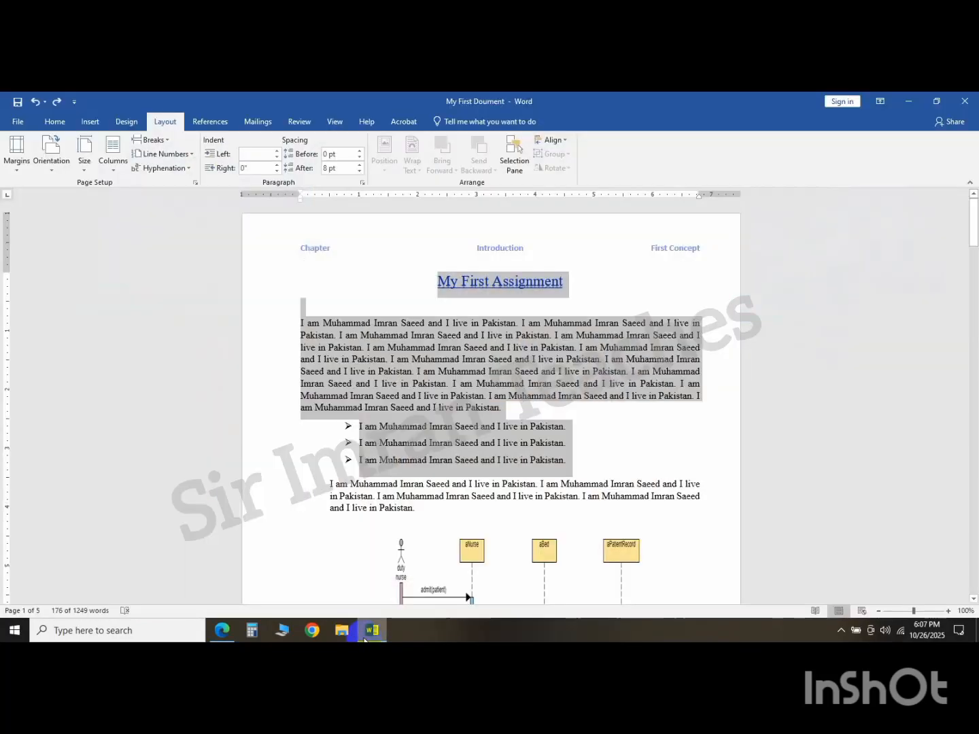
click(529, 423)
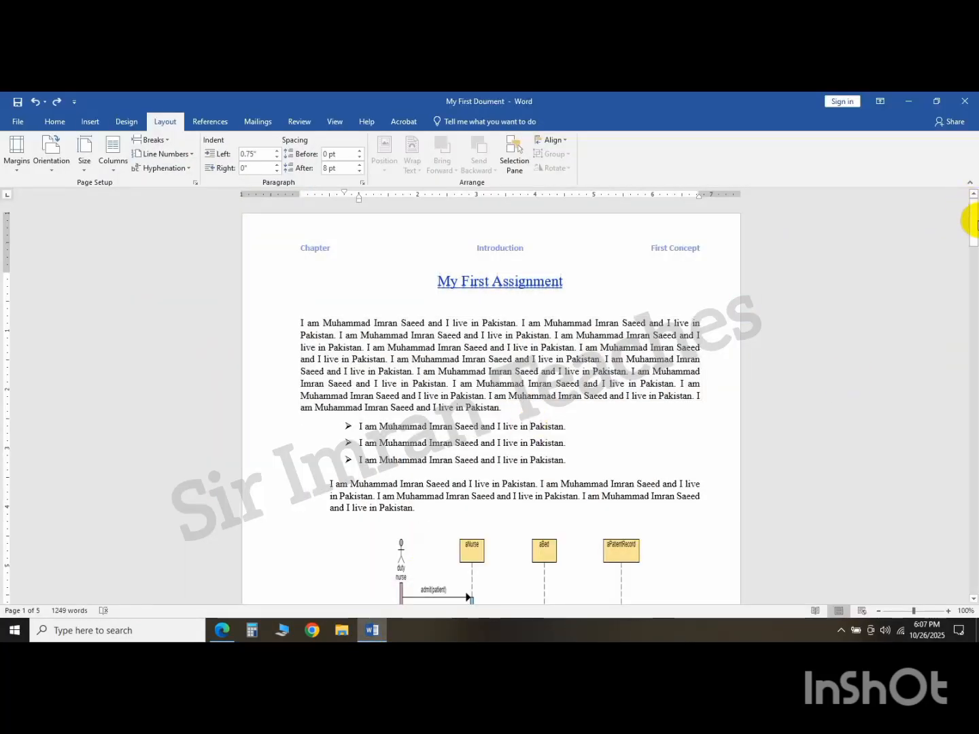
drag(973, 221, 972, 311)
click(416, 350)
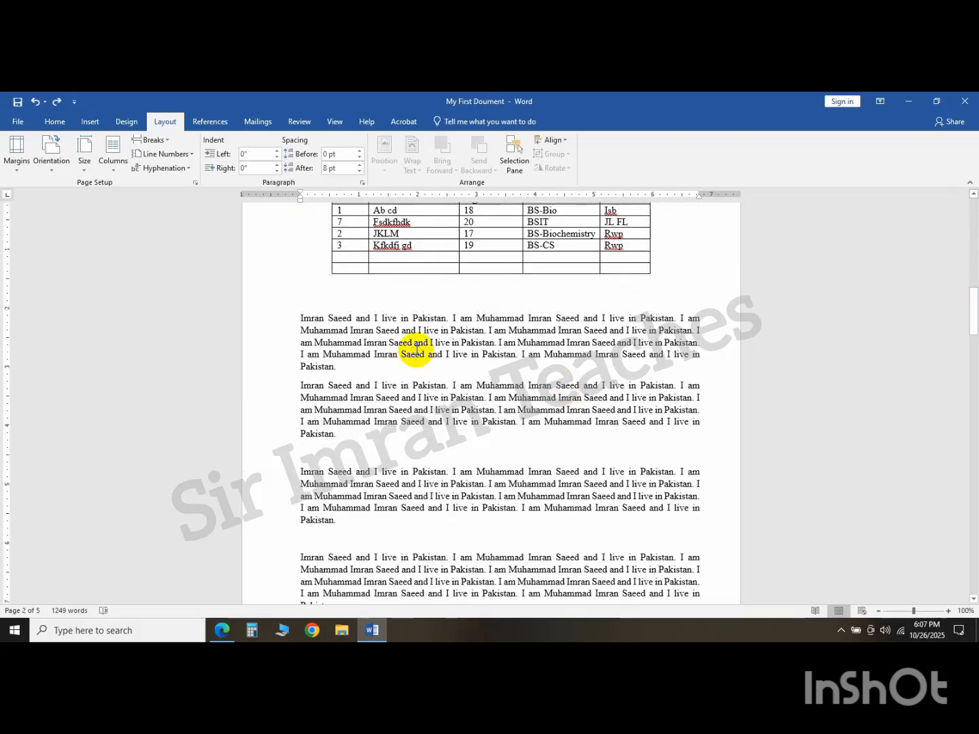
click(18, 125)
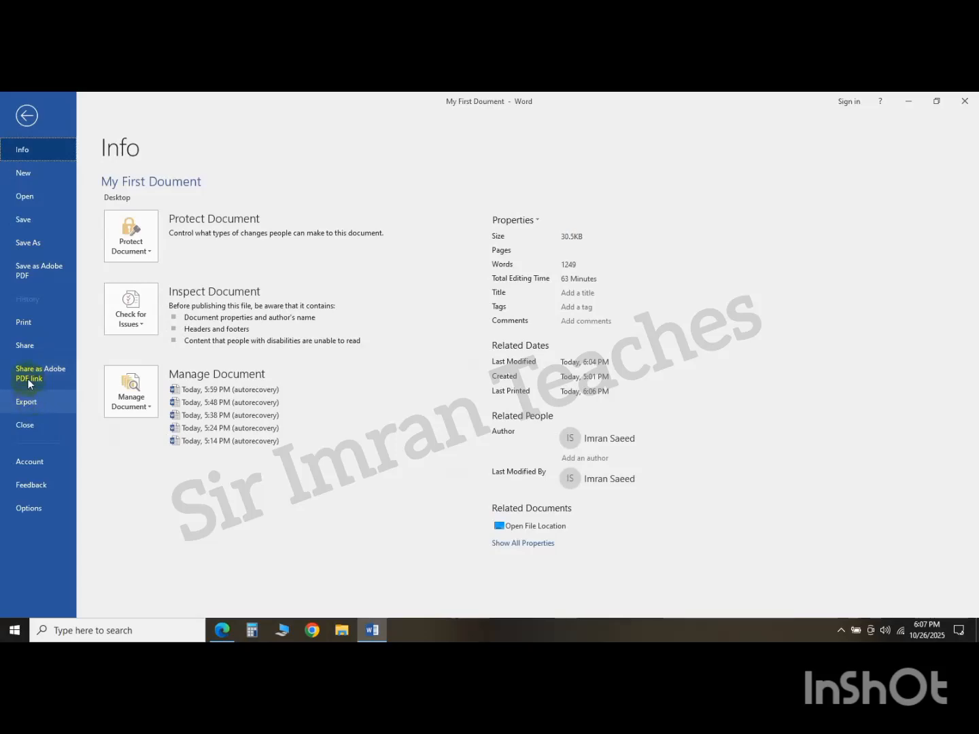
click(23, 324)
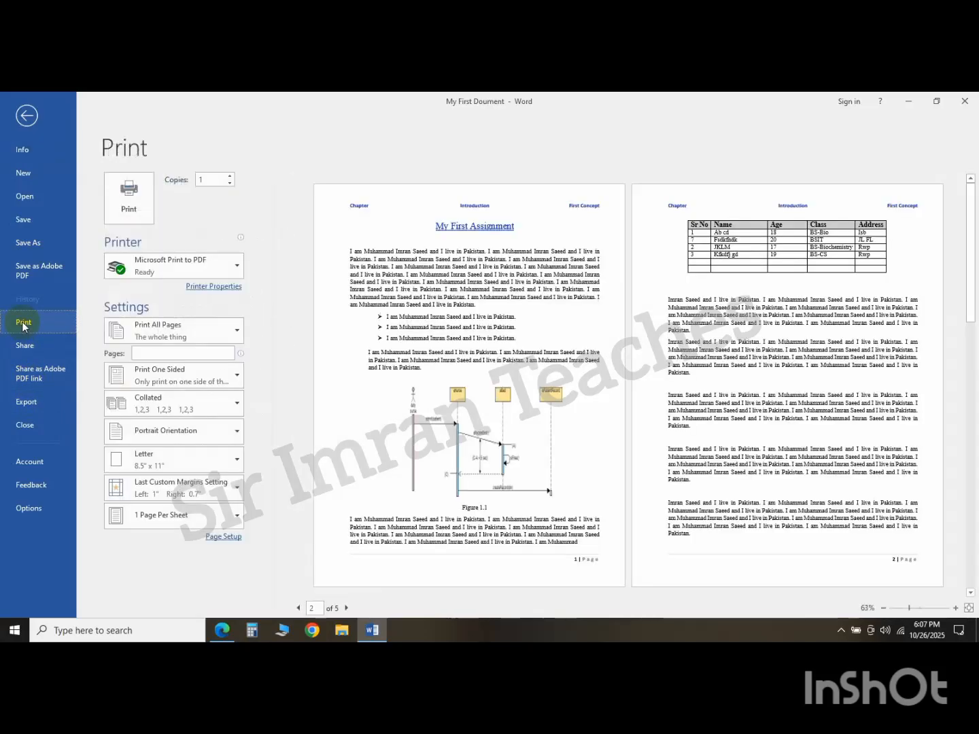
click(238, 332)
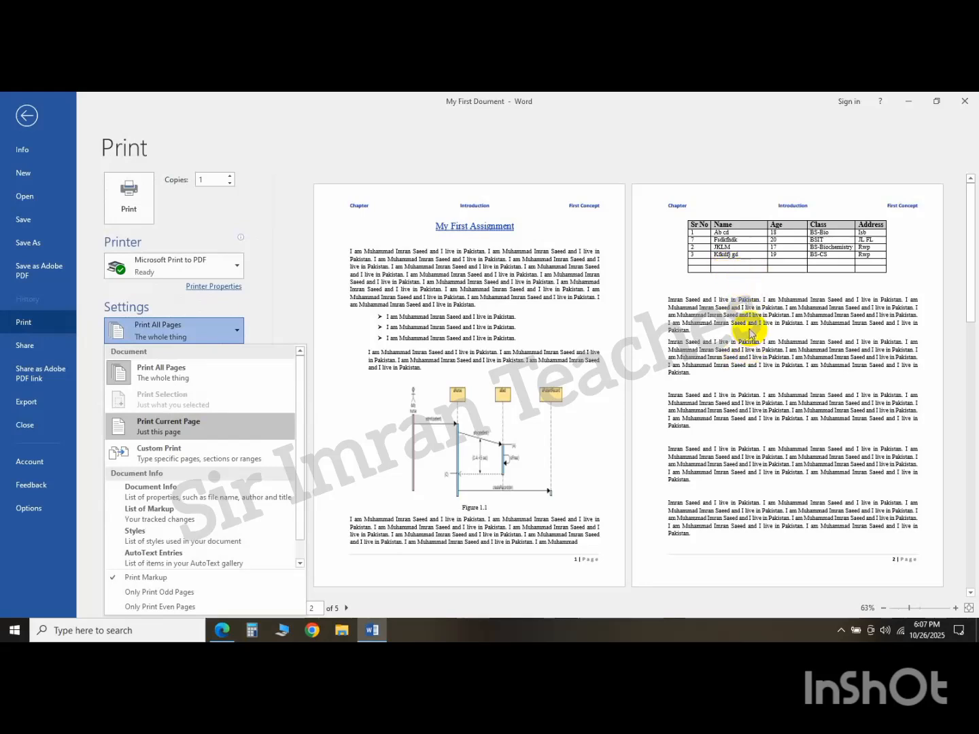
click(147, 434)
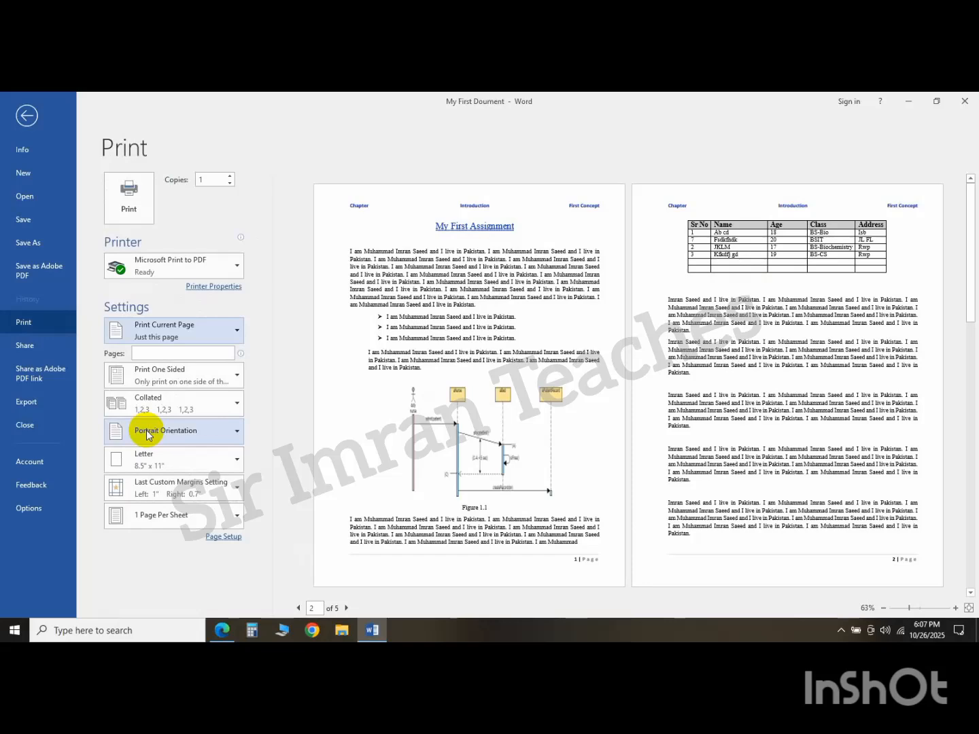
Print the current page with Microsoft Print to PDF, saving the output on the Desktop as Current Page Printout
click(125, 210)
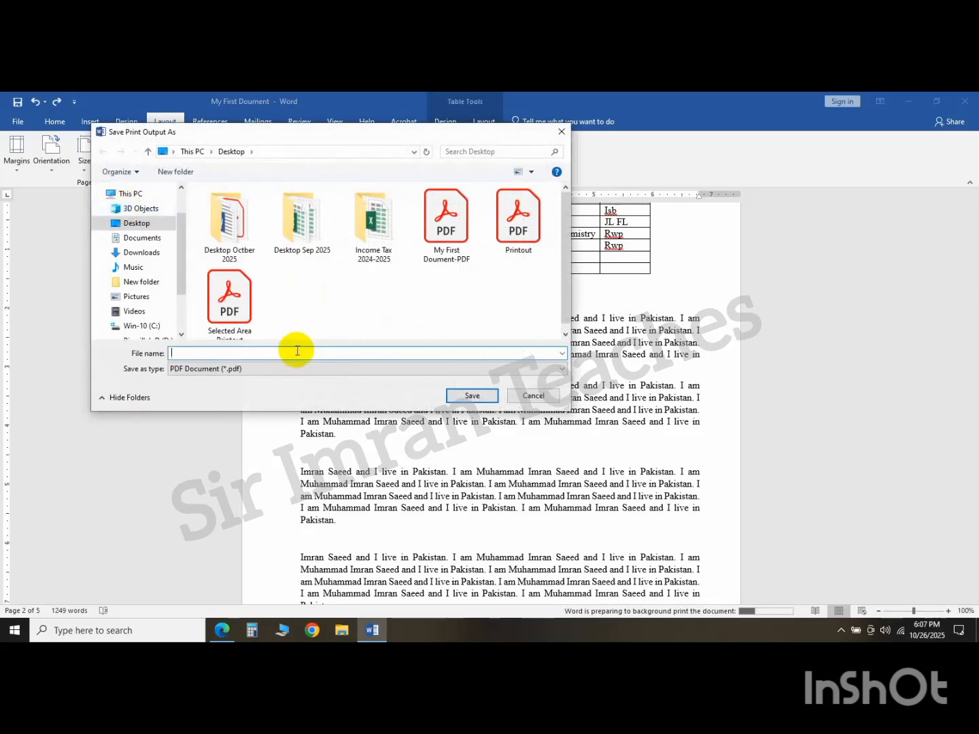
text(Current)
text(nt p)
key(BackSpace)
text(Page Printout)
key(Return)
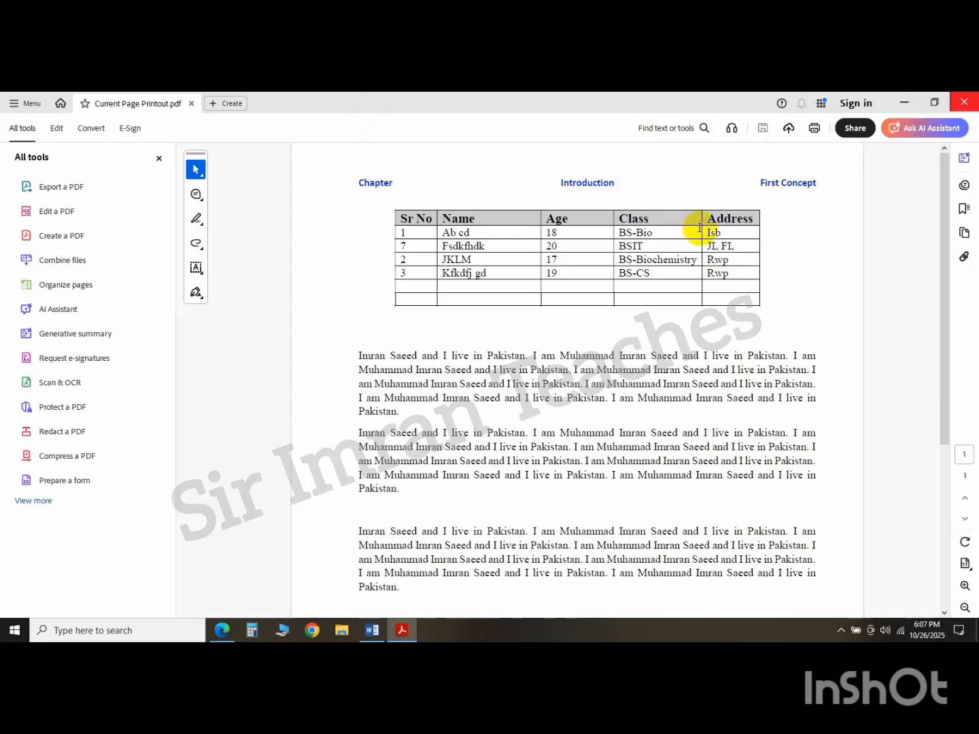
Close the Current Page Printout PDF, reopen it from the desktop to check the whole page, close it and return to Word
click(964, 103)
click(910, 104)
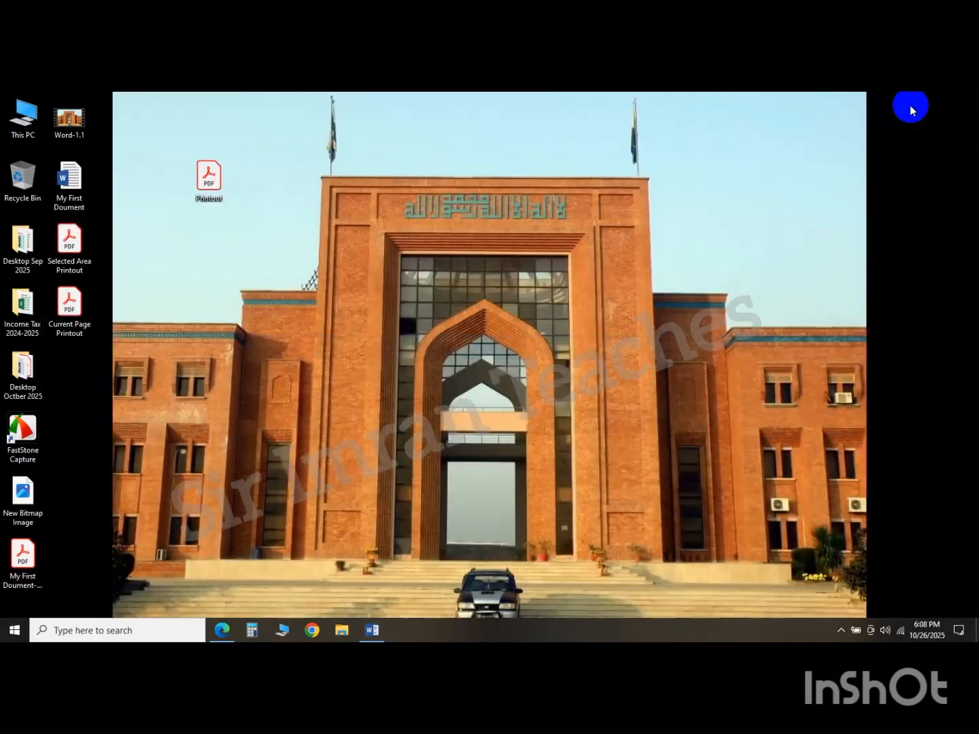
double_click(70, 320)
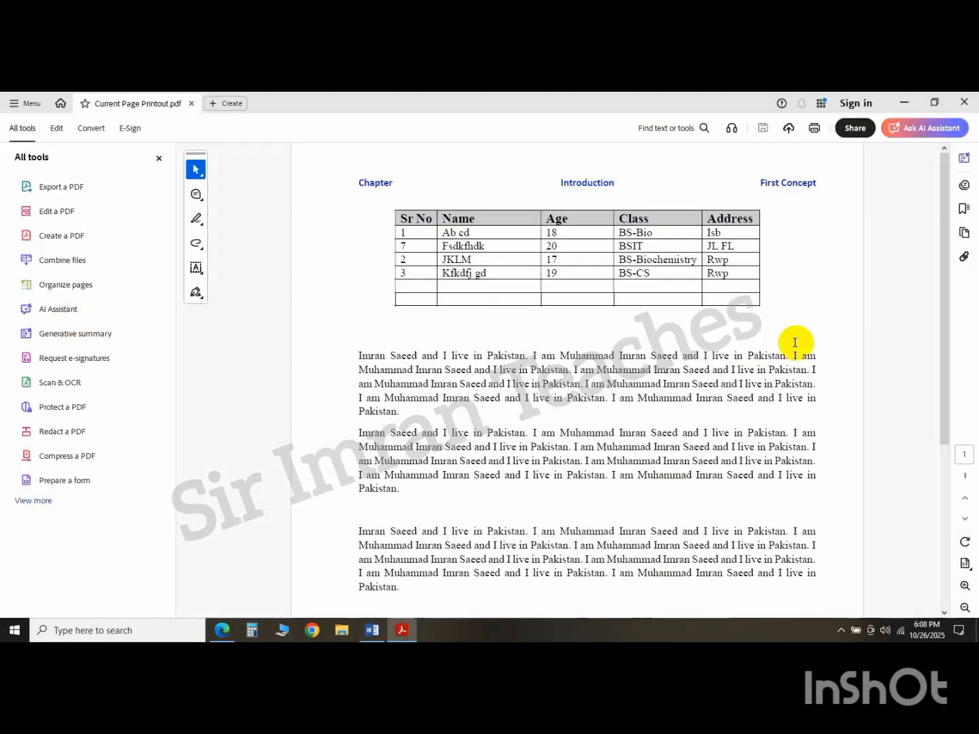
drag(944, 239, 937, 623)
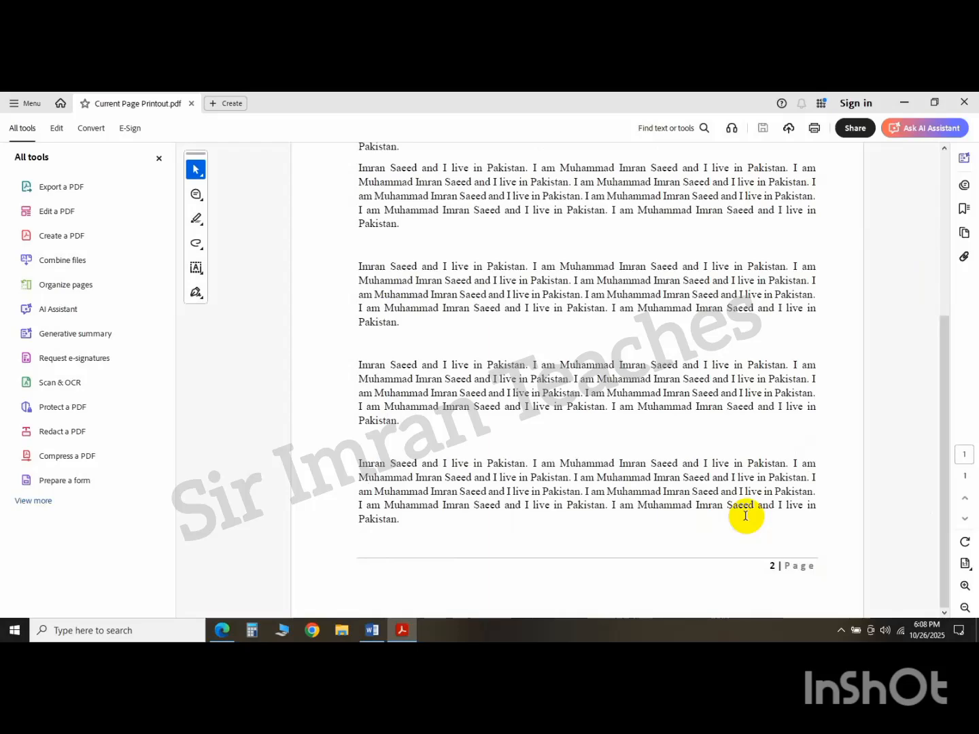
click(969, 99)
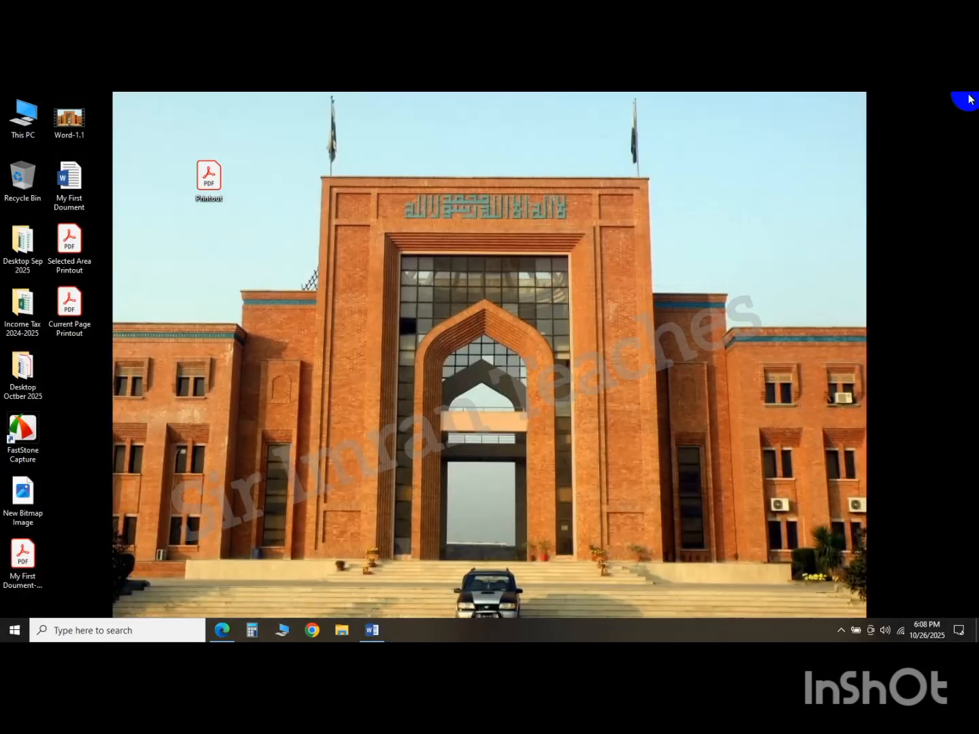
click(370, 634)
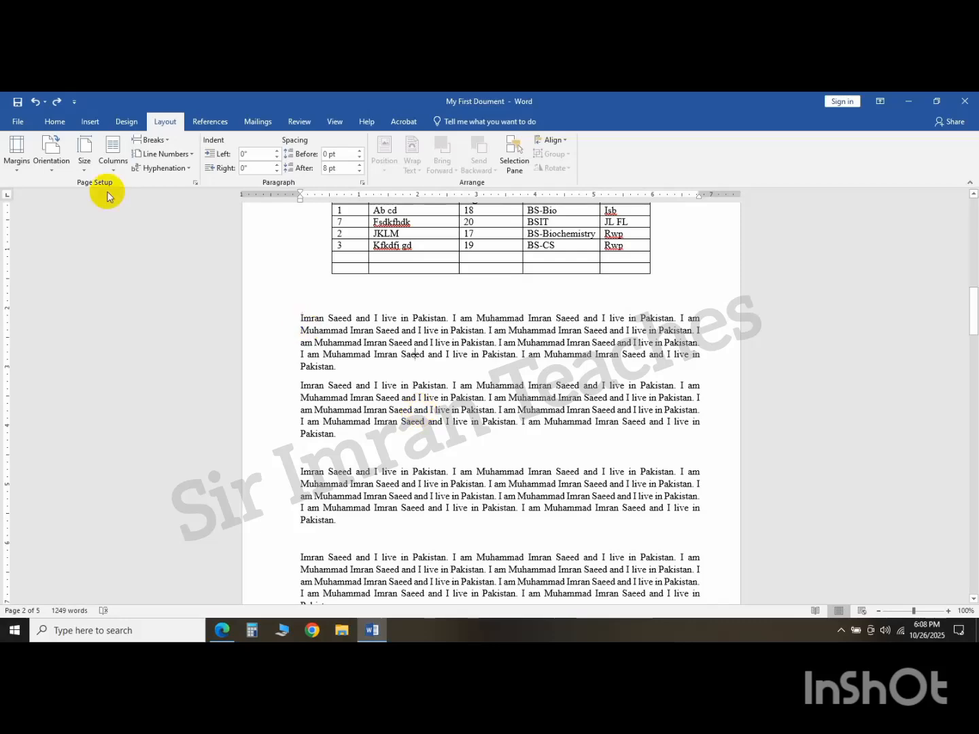
Try 2 copies in the print settings, restore 1 copy, and set the print range to Print All Pages
click(17, 120)
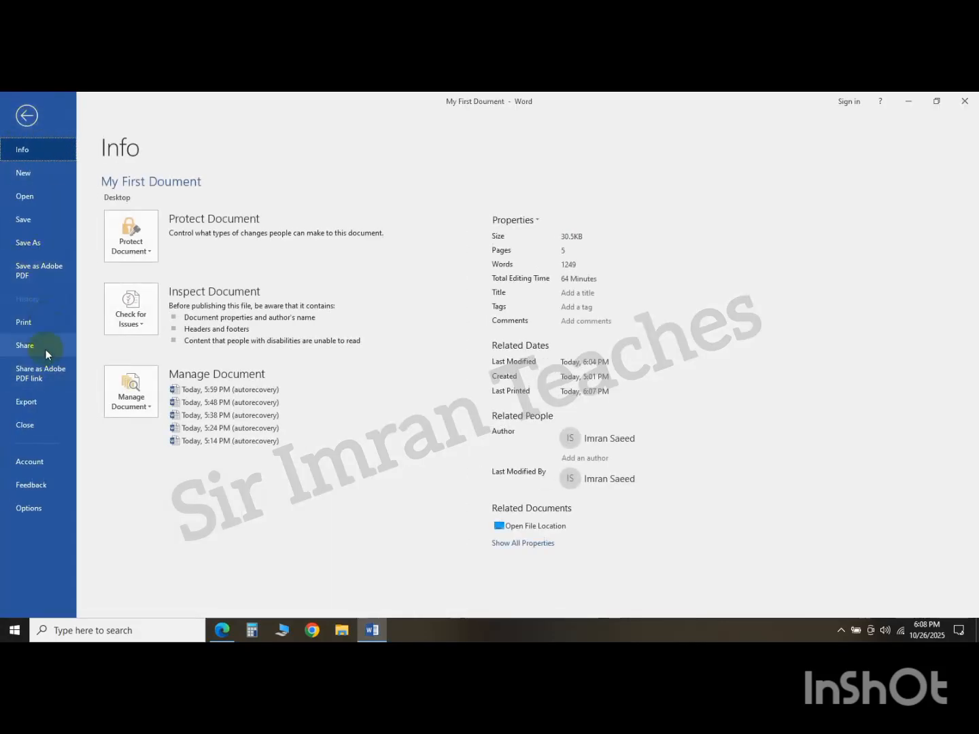
click(25, 324)
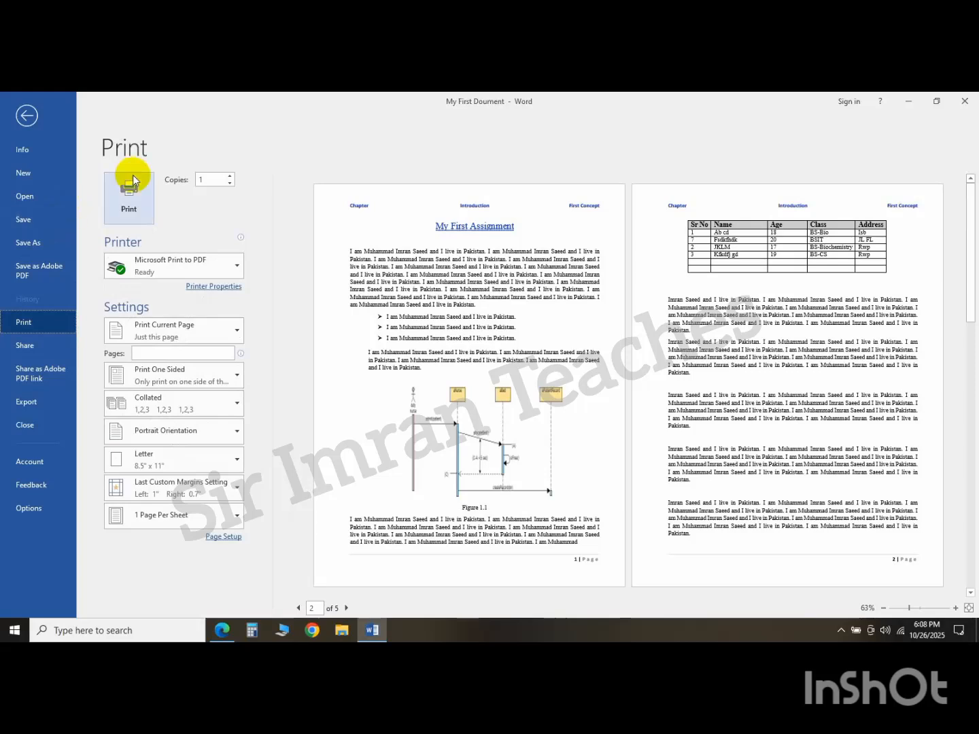
click(232, 176)
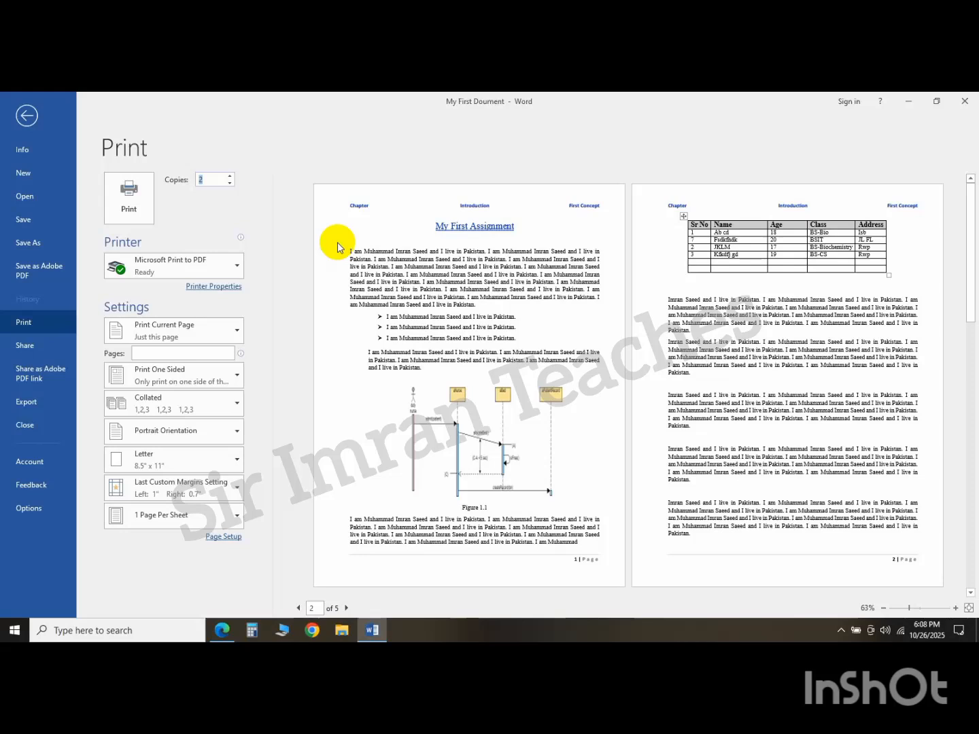
click(230, 182)
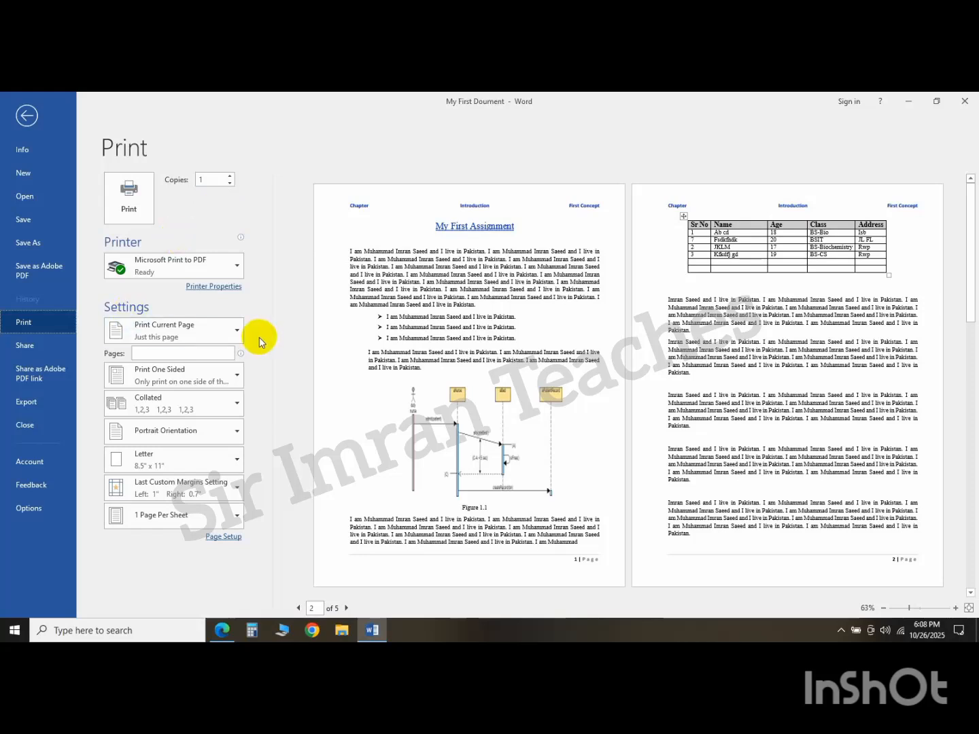
click(235, 332)
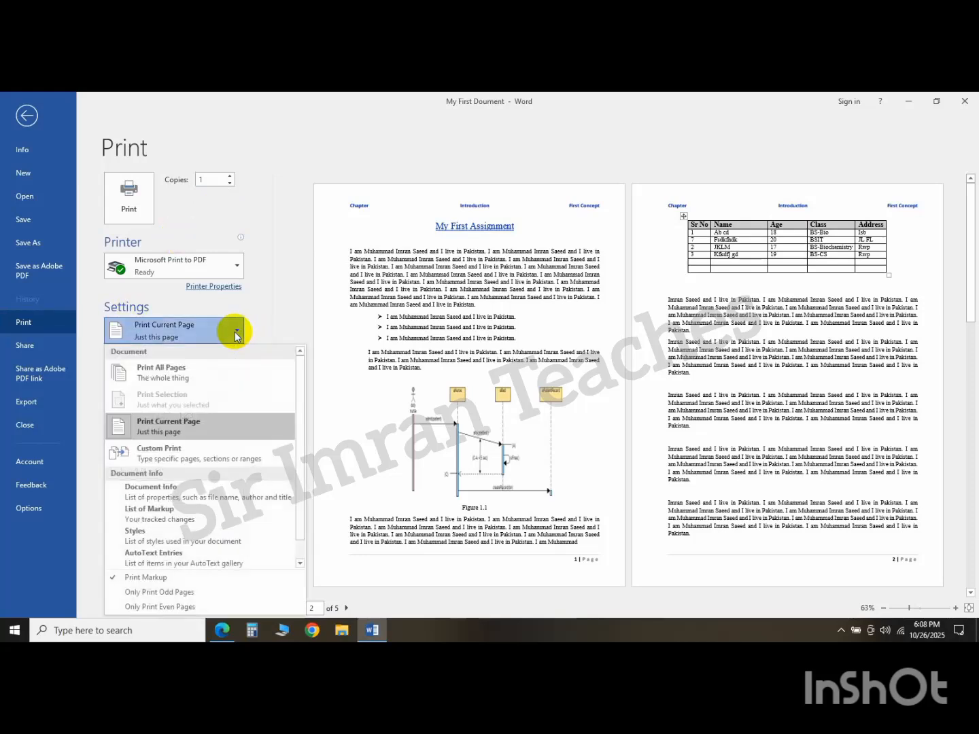
click(213, 381)
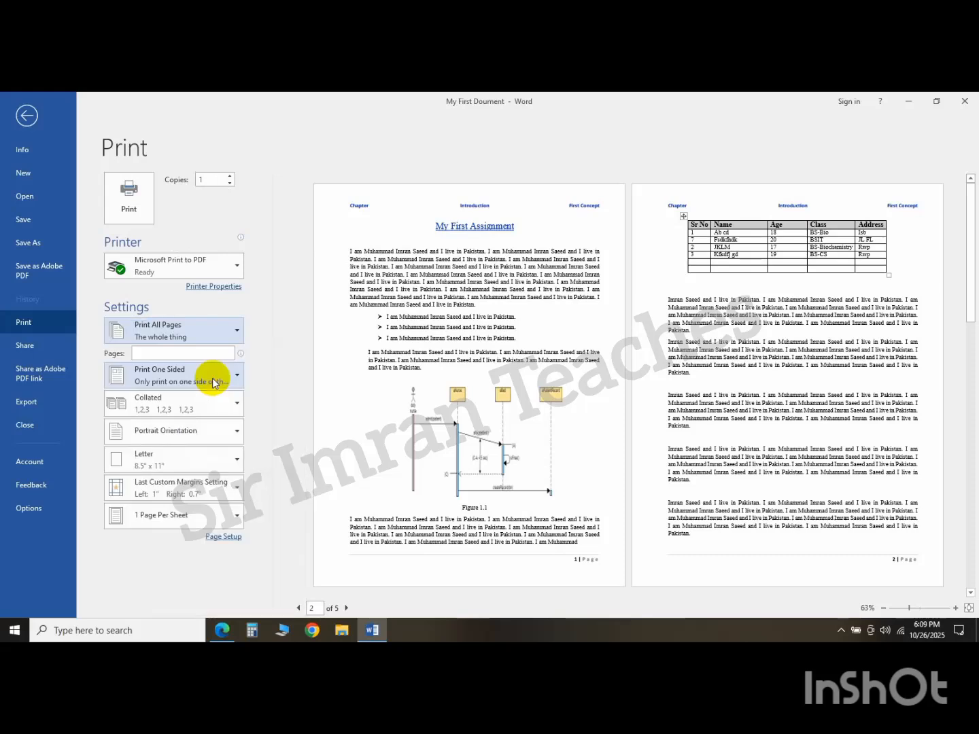
Set the print job to 3 copies with Collated page order
click(235, 405)
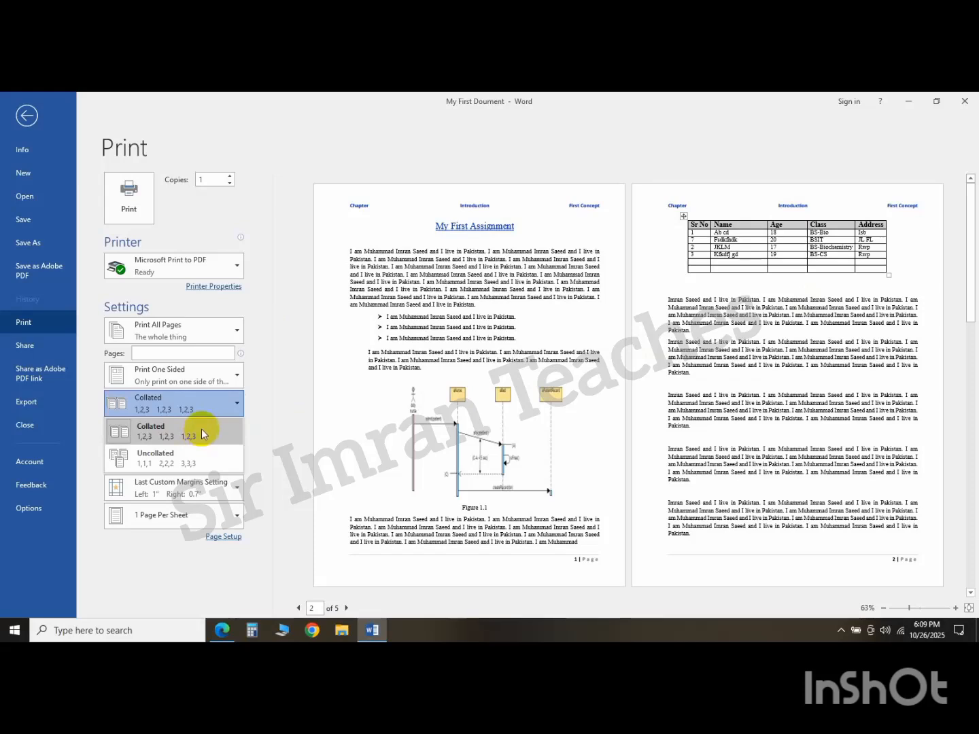
click(230, 176)
click(228, 175)
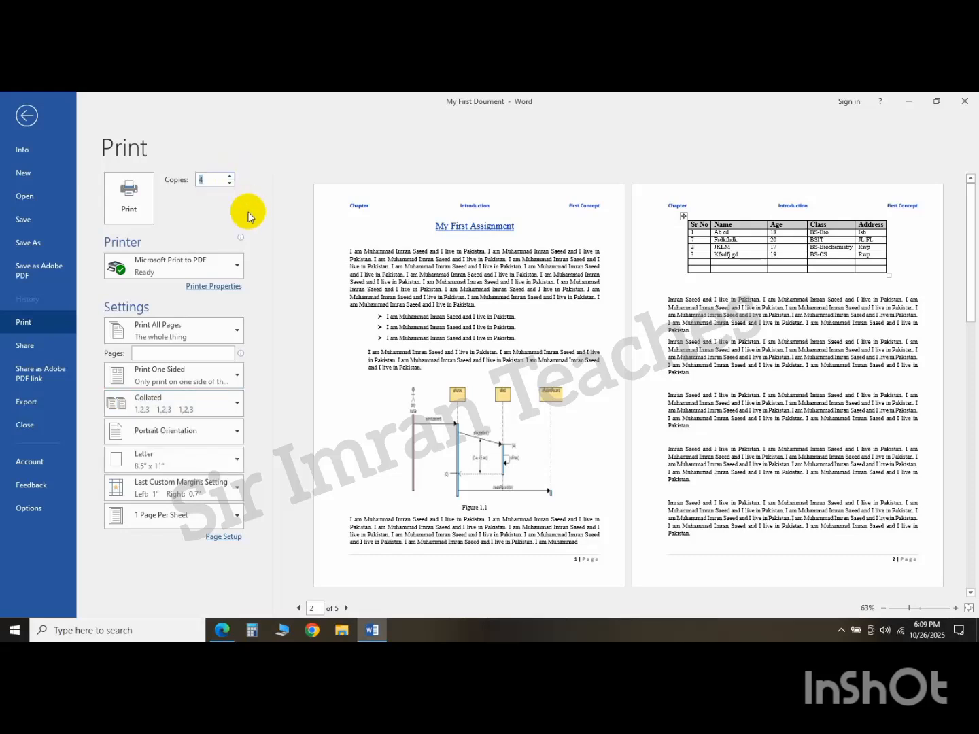
click(236, 406)
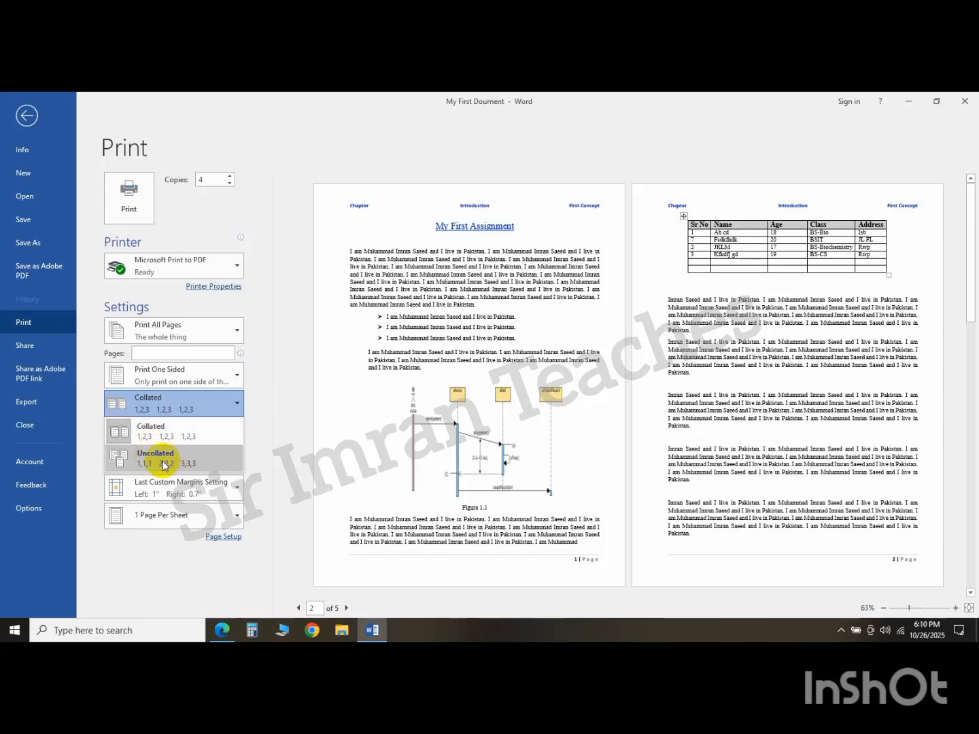
click(188, 434)
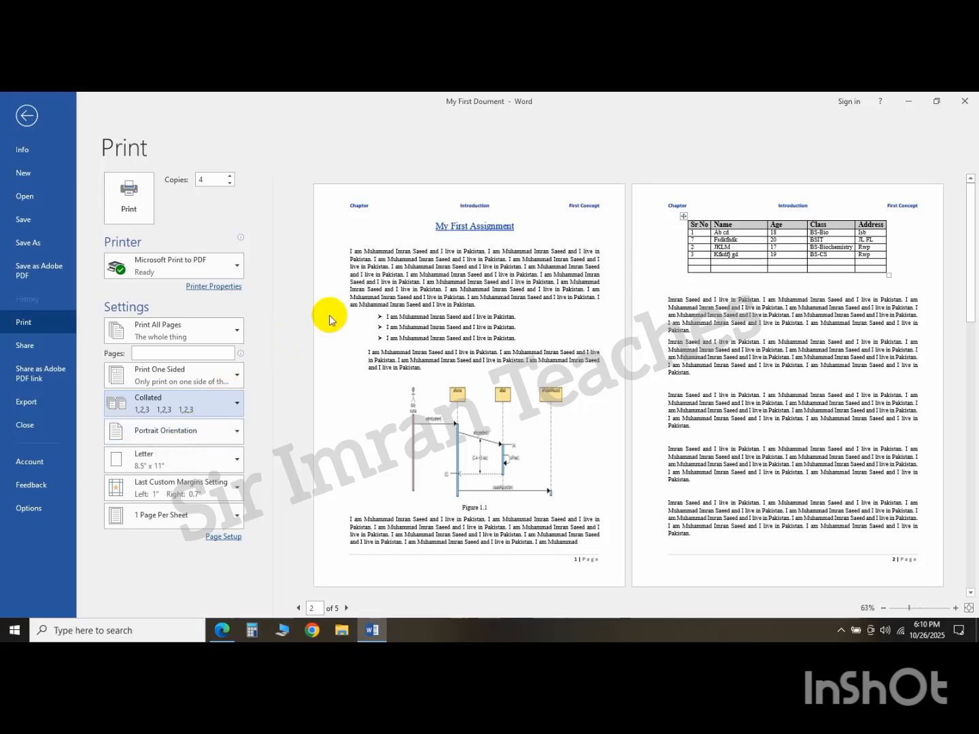
click(417, 348)
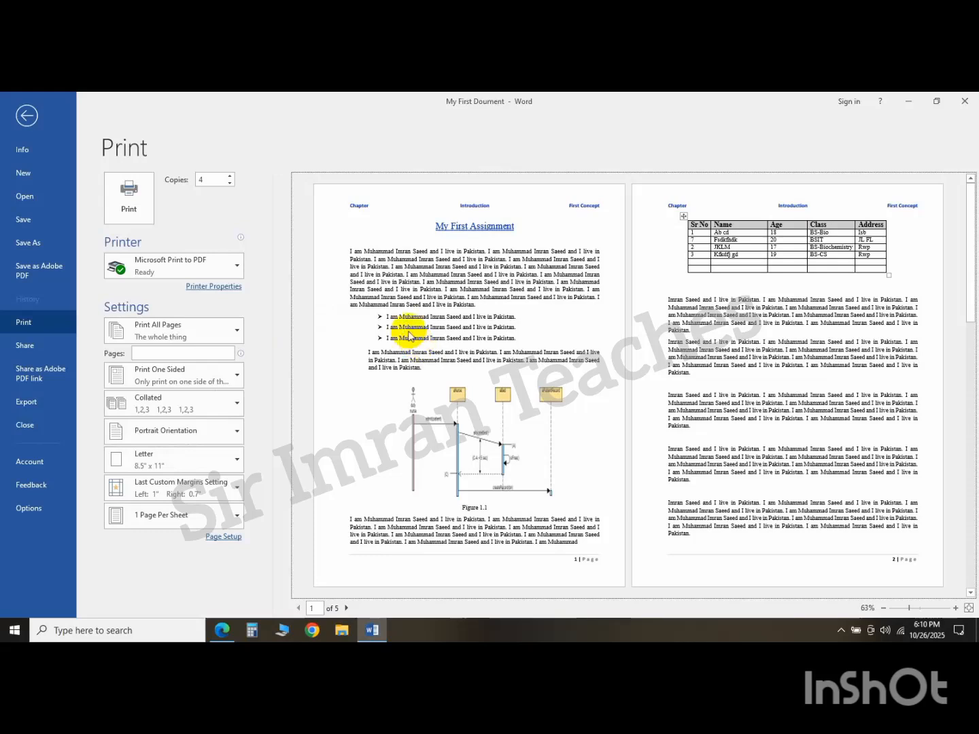
click(230, 184)
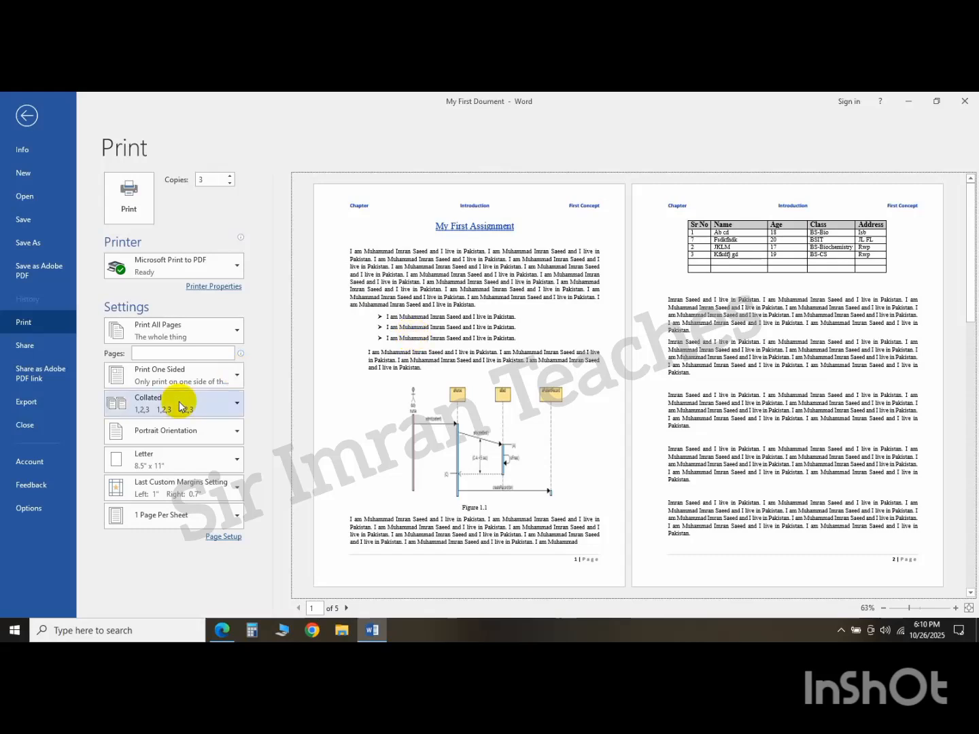
Try A4 as the print paper size, set it back to Letter, and return to the document
click(237, 461)
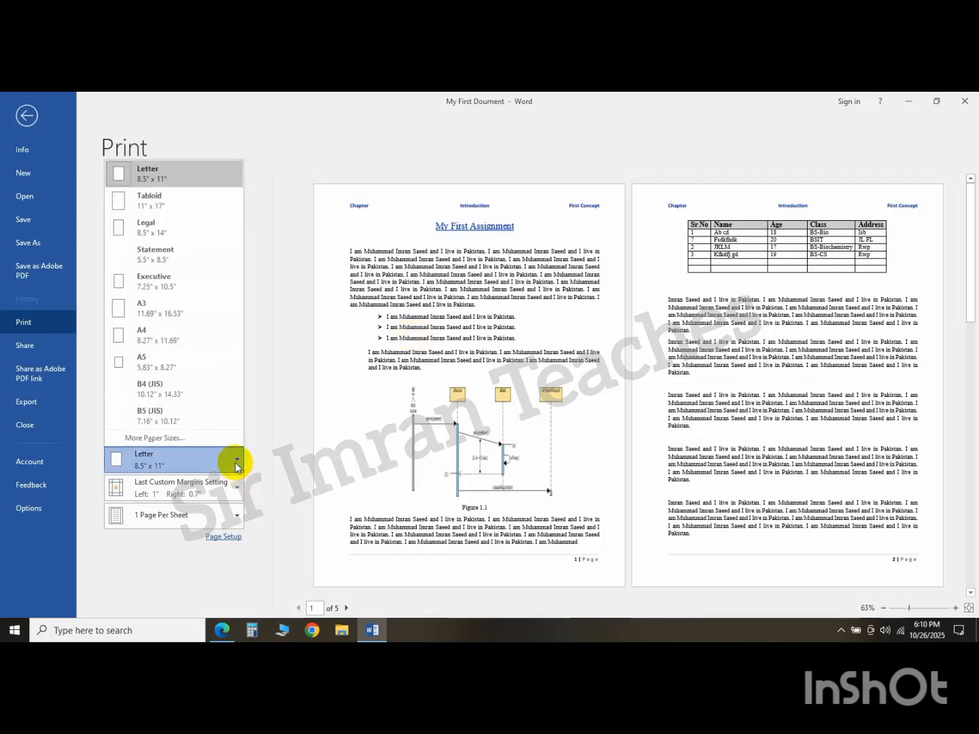
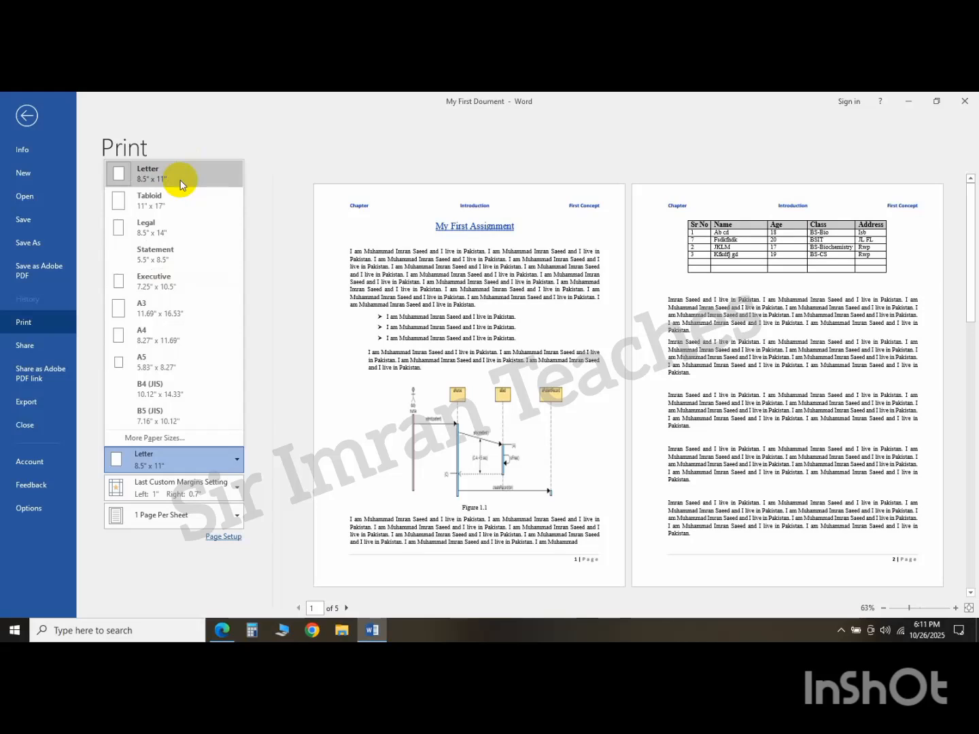
click(156, 336)
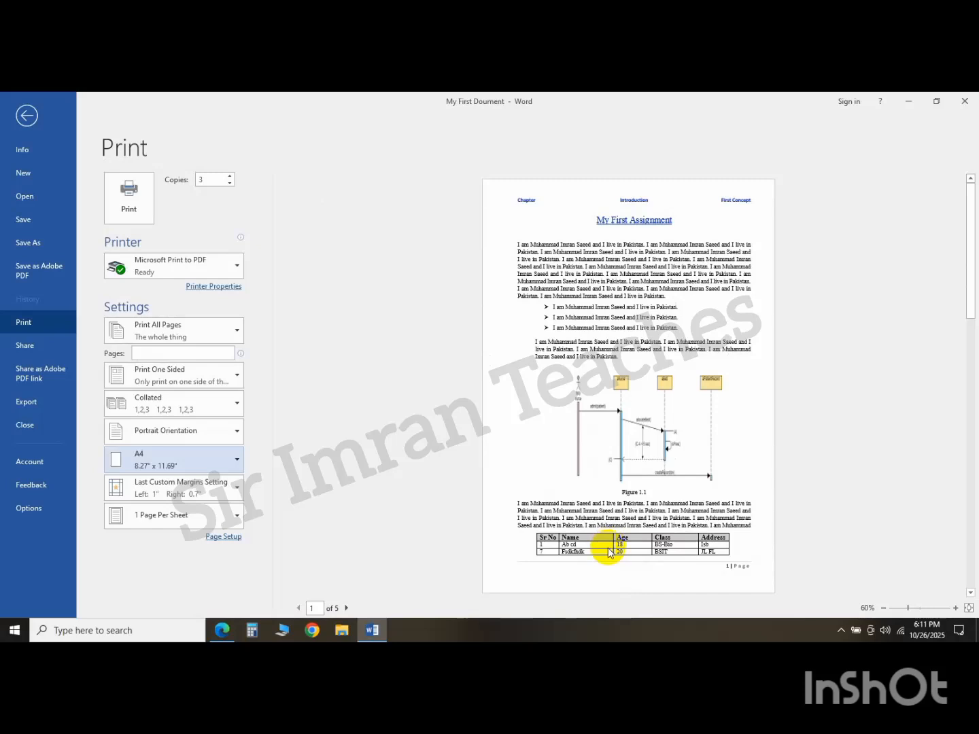
click(238, 459)
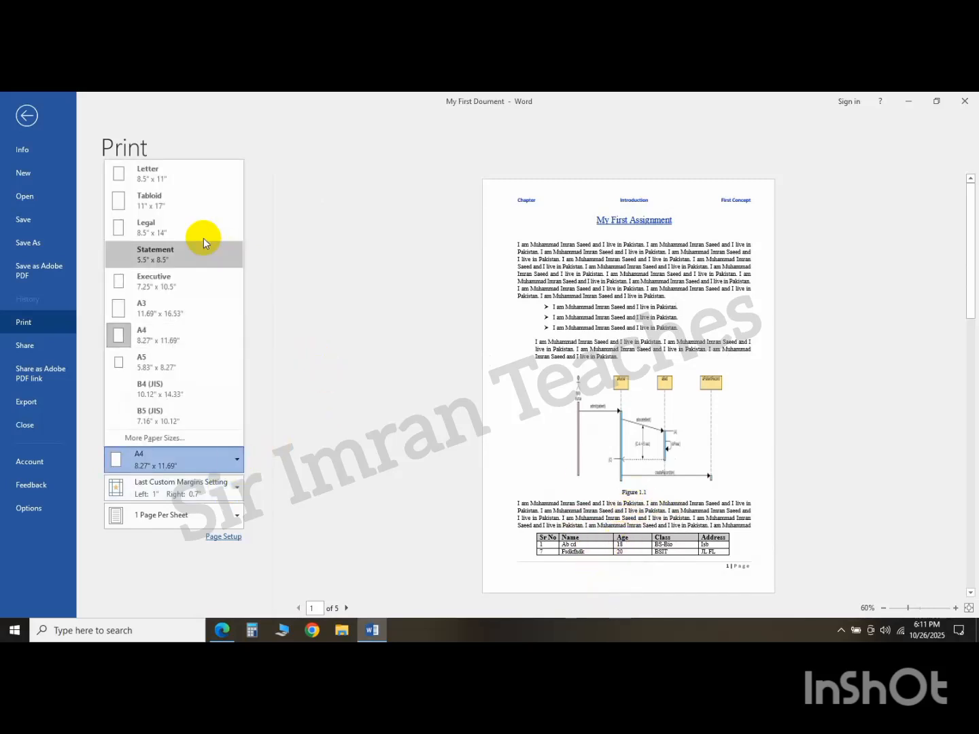
click(161, 180)
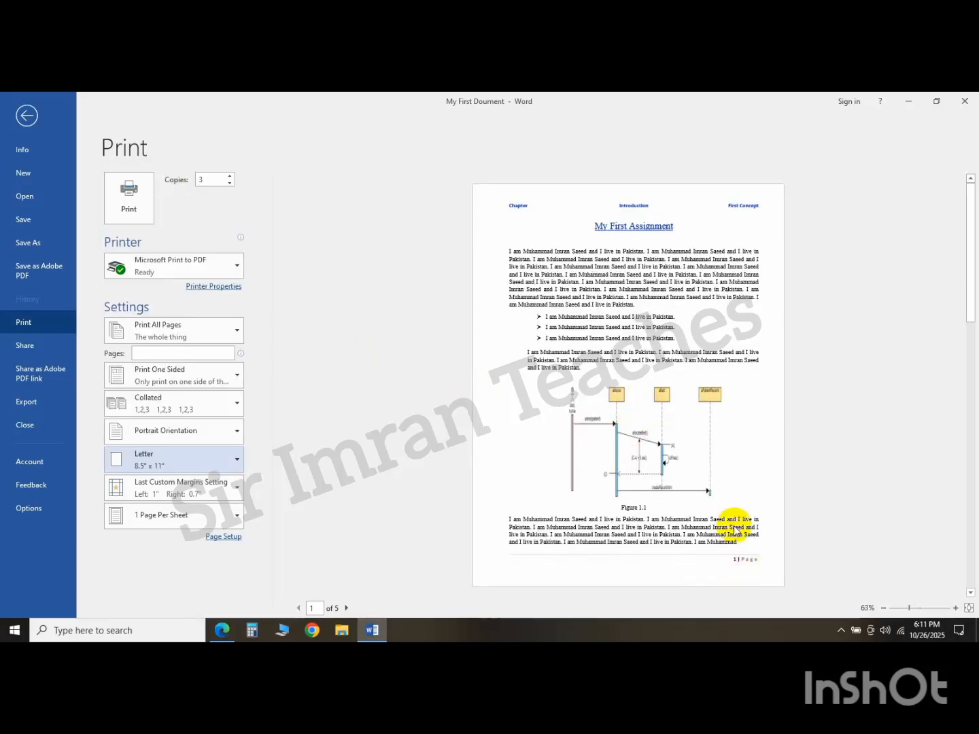
click(174, 458)
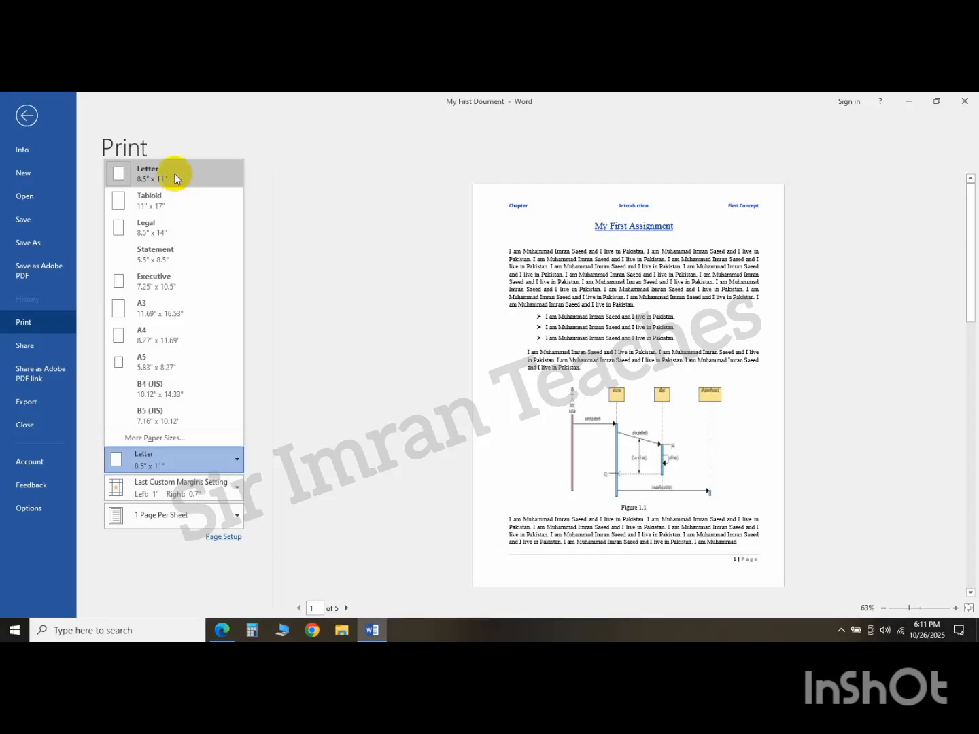
click(322, 279)
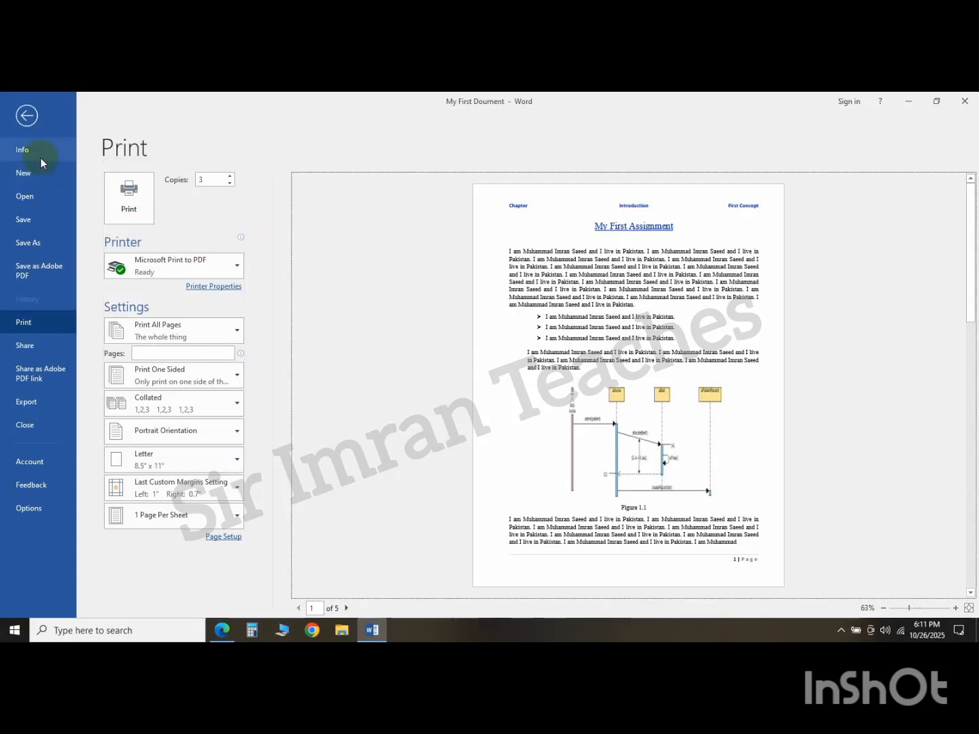
key(Escape)
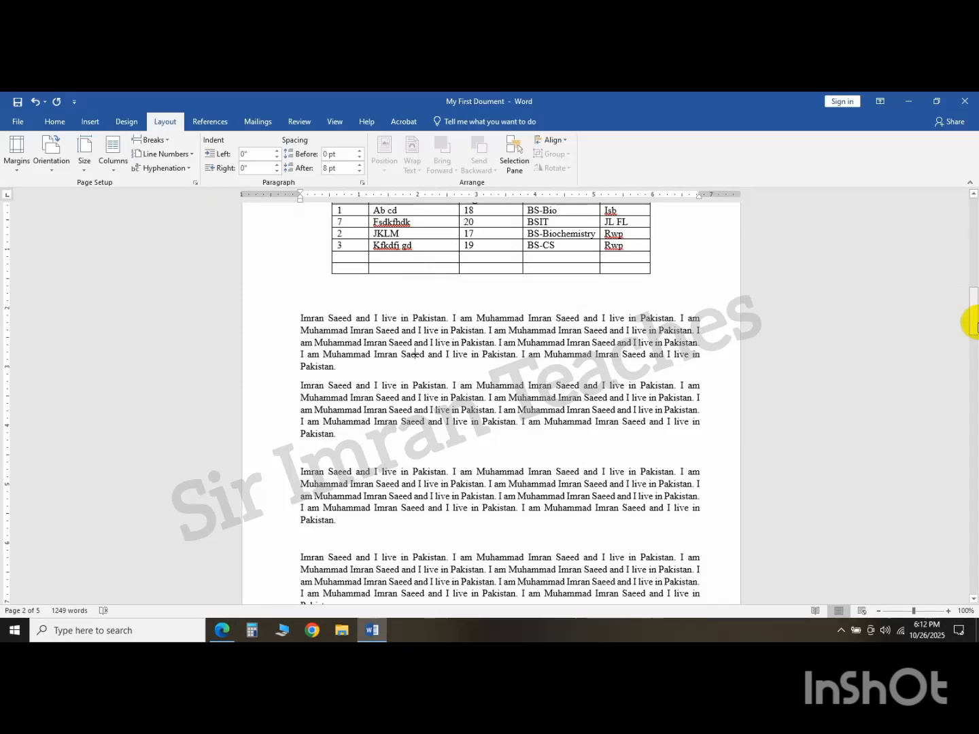
drag(974, 322, 969, 193)
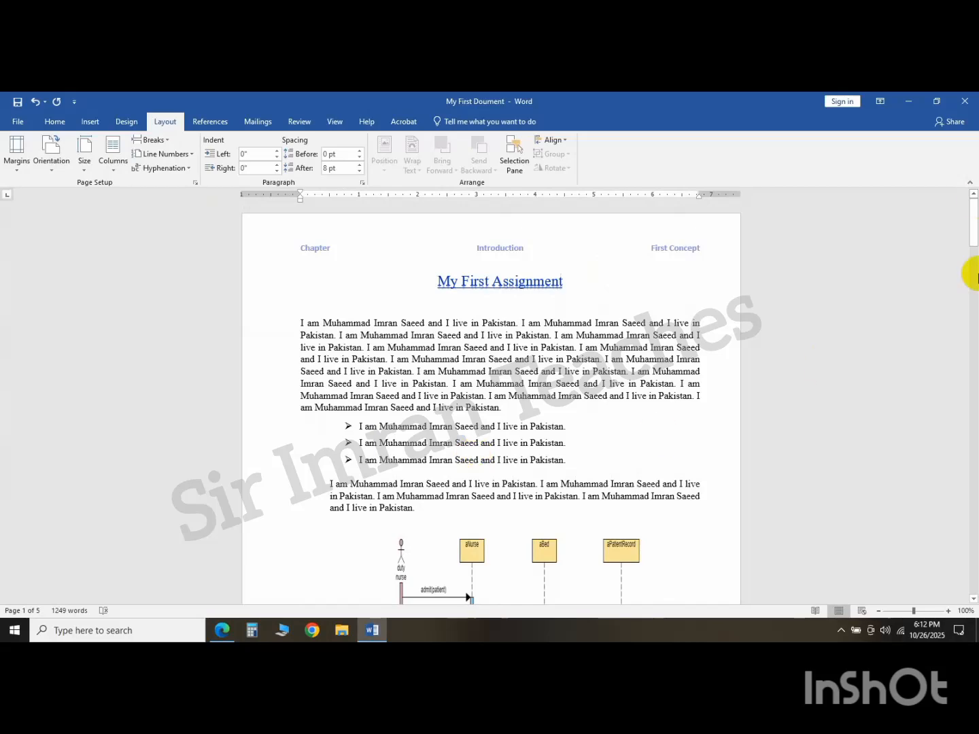
drag(974, 233, 975, 264)
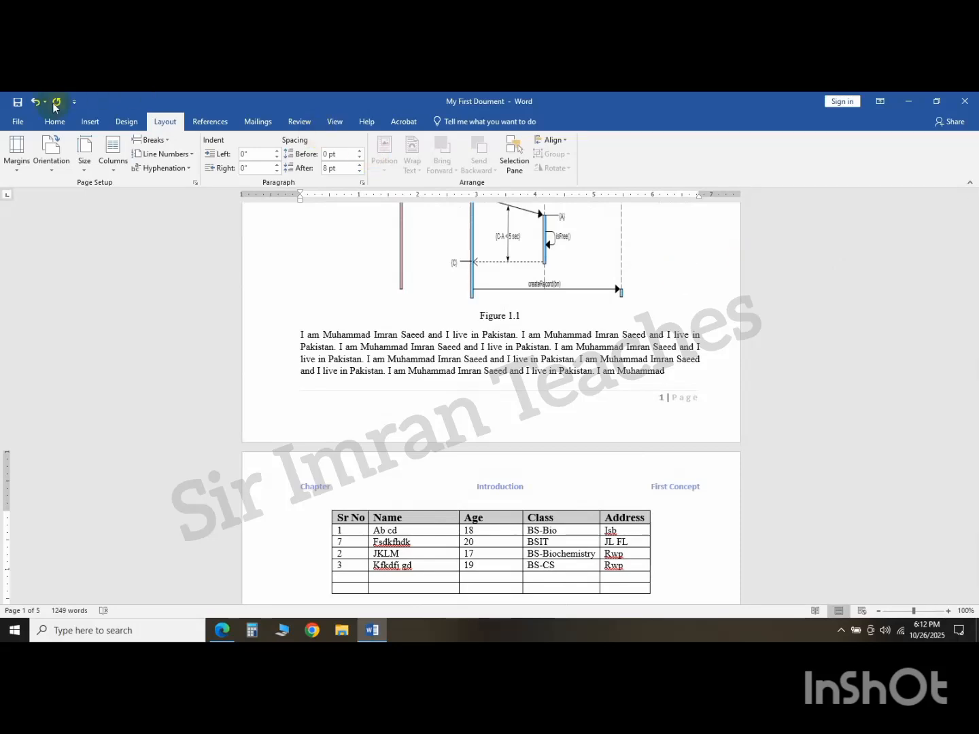
click(68, 123)
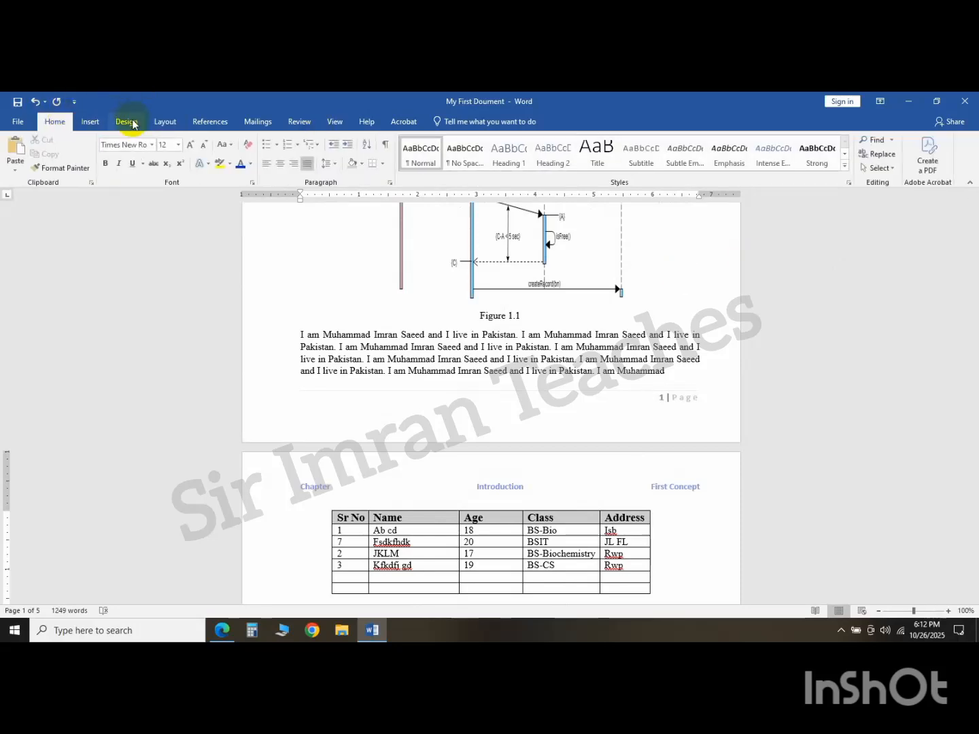
click(128, 124)
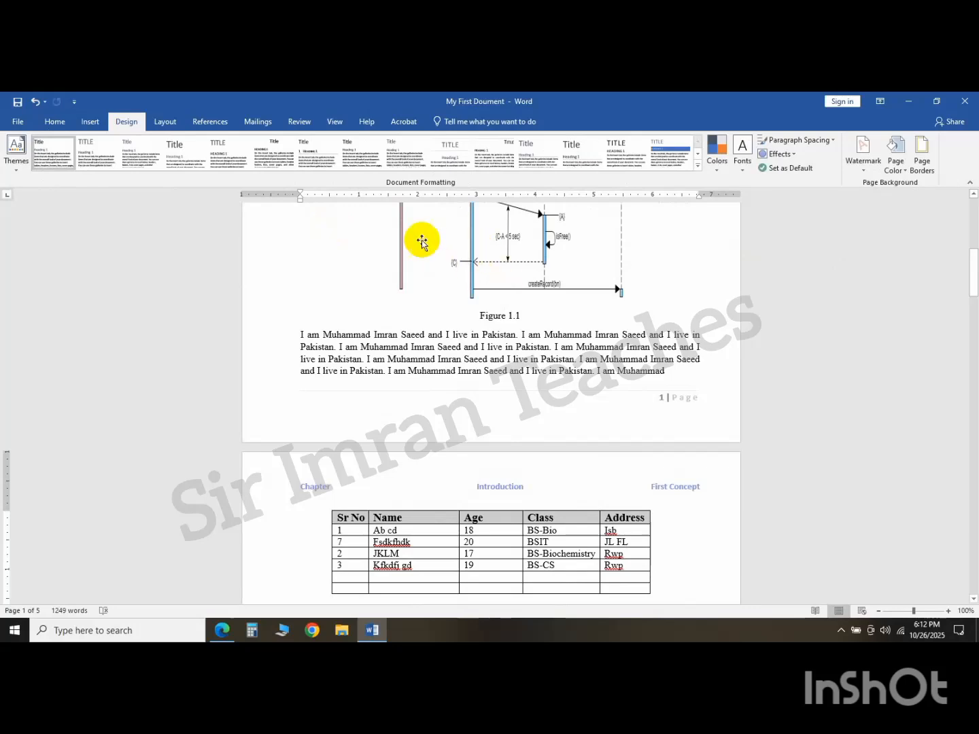